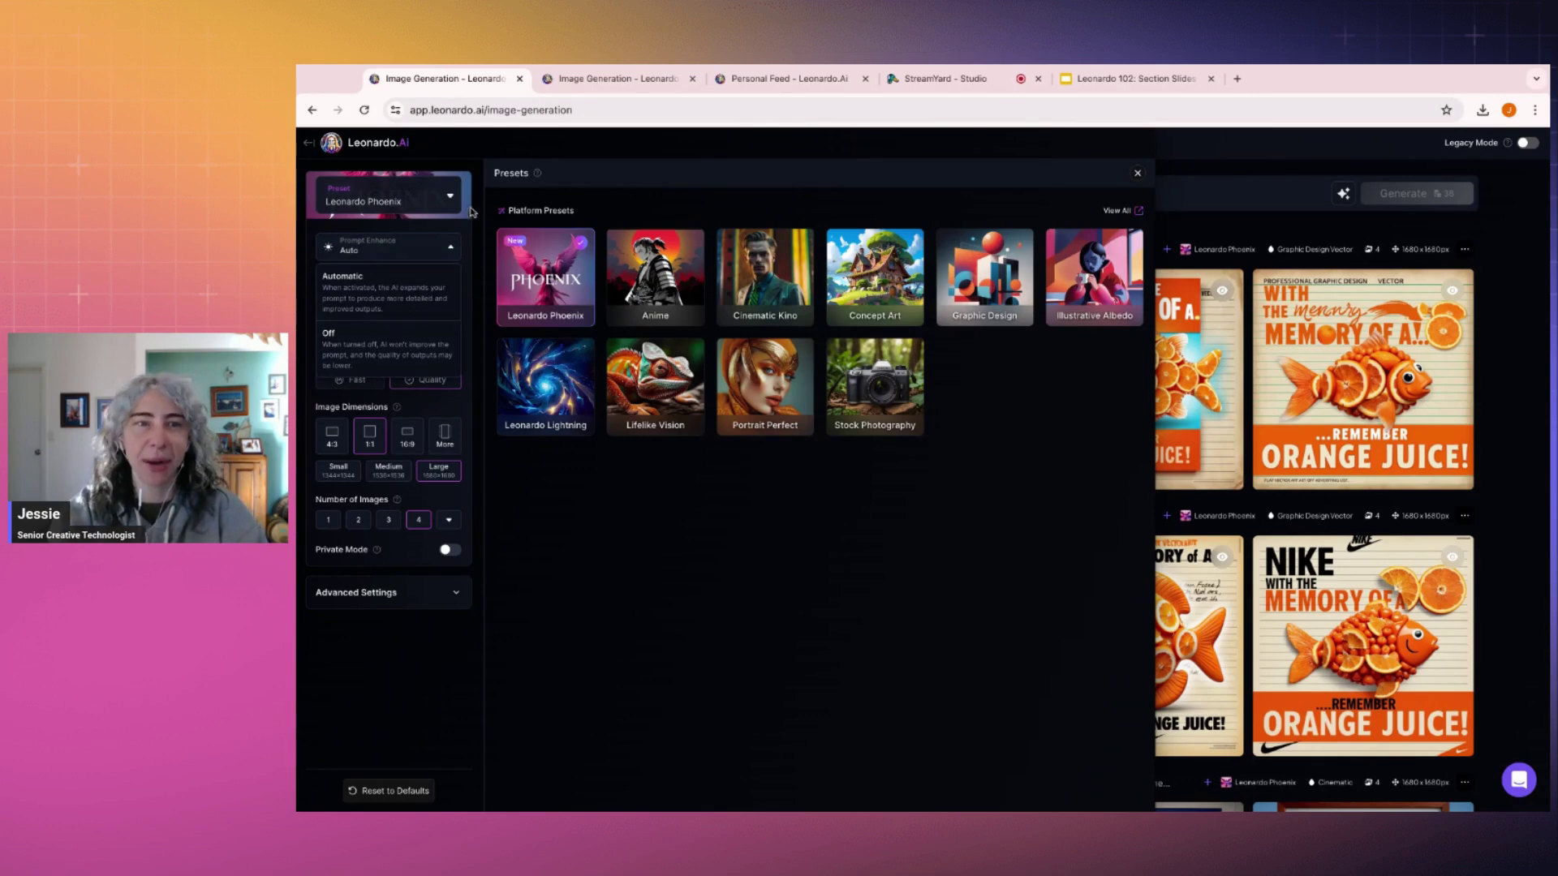
Step: Close the prompt enhance options and browse the preset styles, keeping Dynamic
click(451, 251)
click(450, 289)
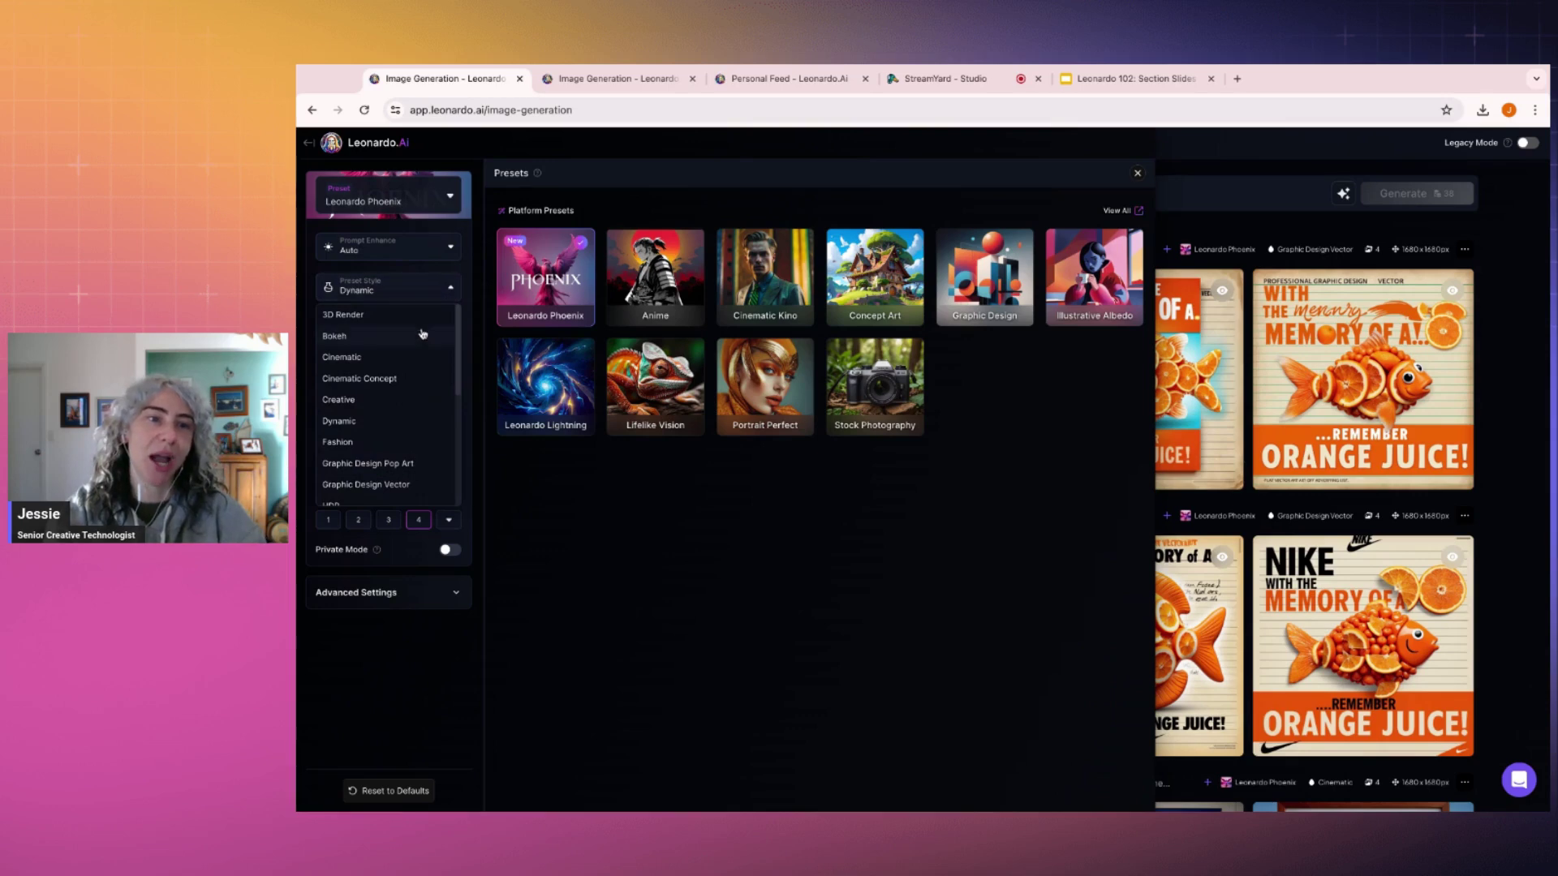
scroll(390, 389, down, 5)
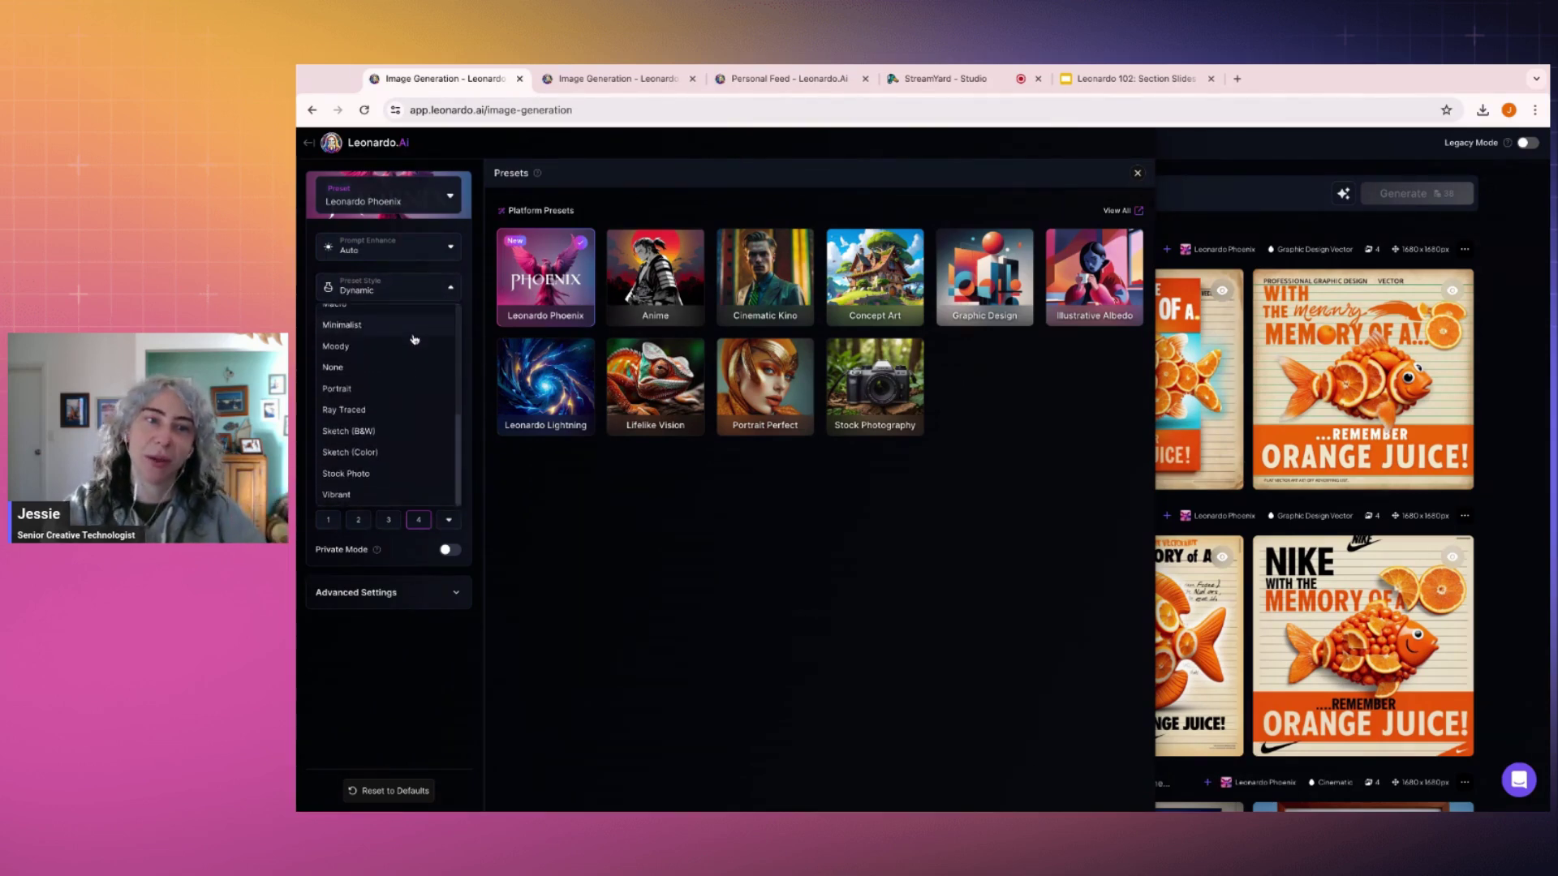
scroll(389, 390, up, 5)
click(442, 280)
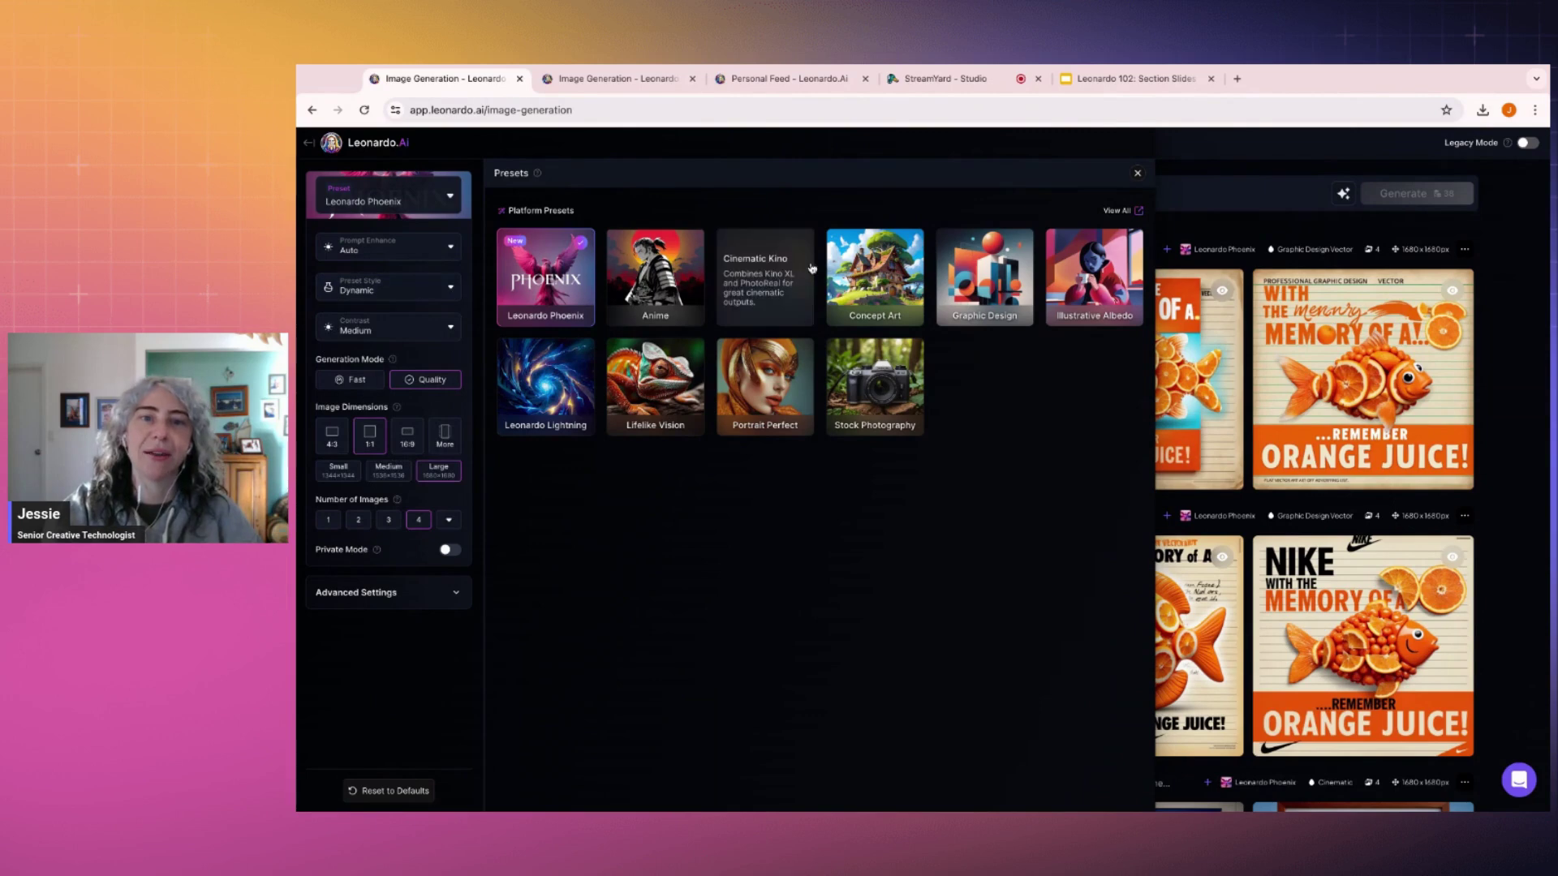
click(442, 287)
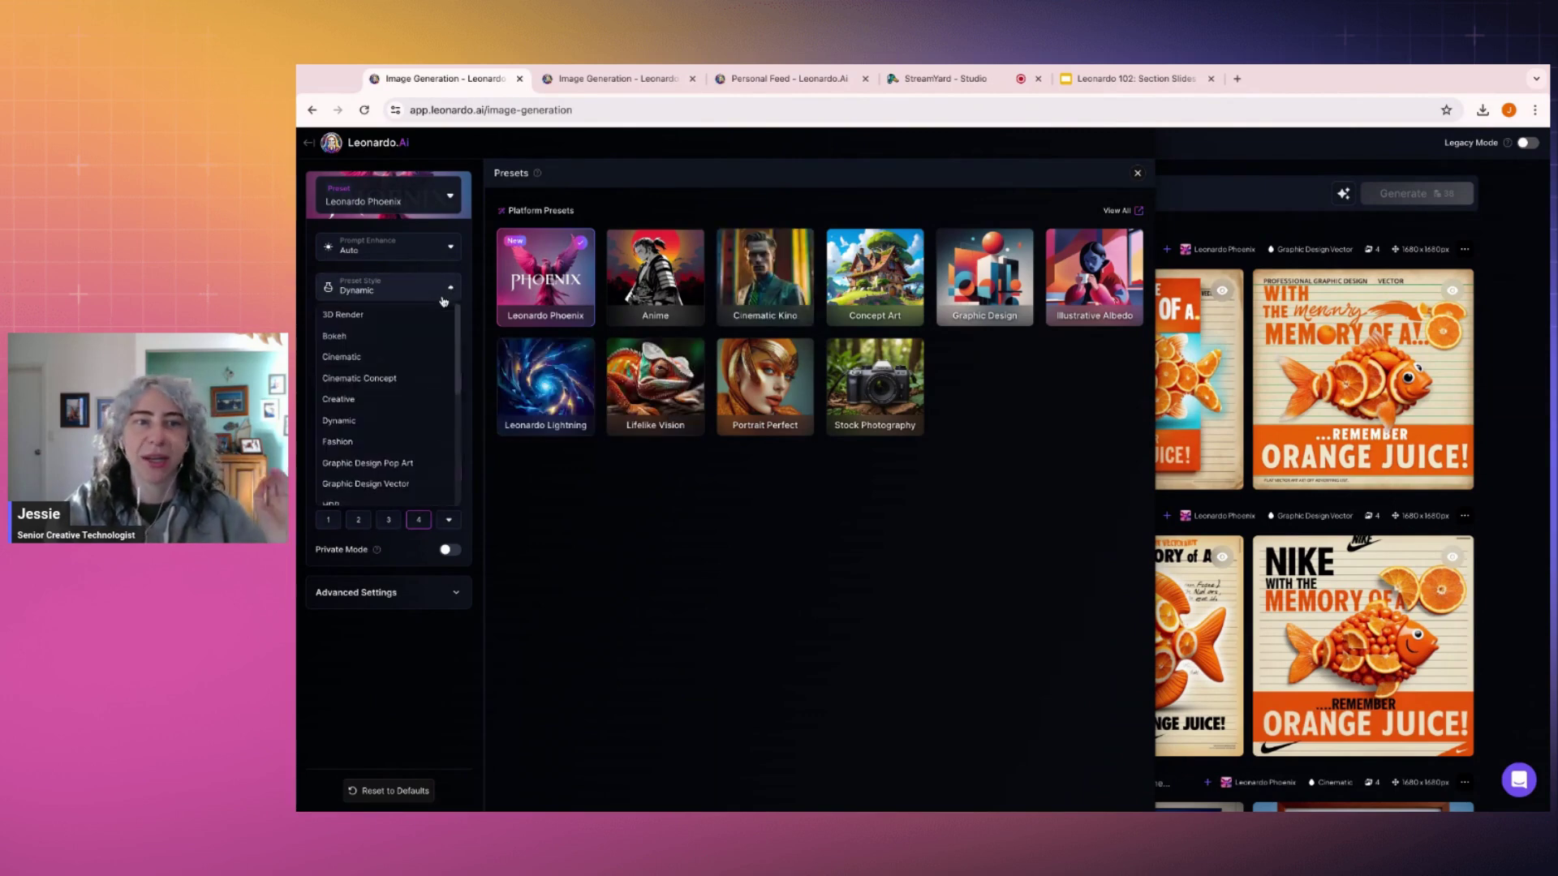
scroll(398, 389, down, 3)
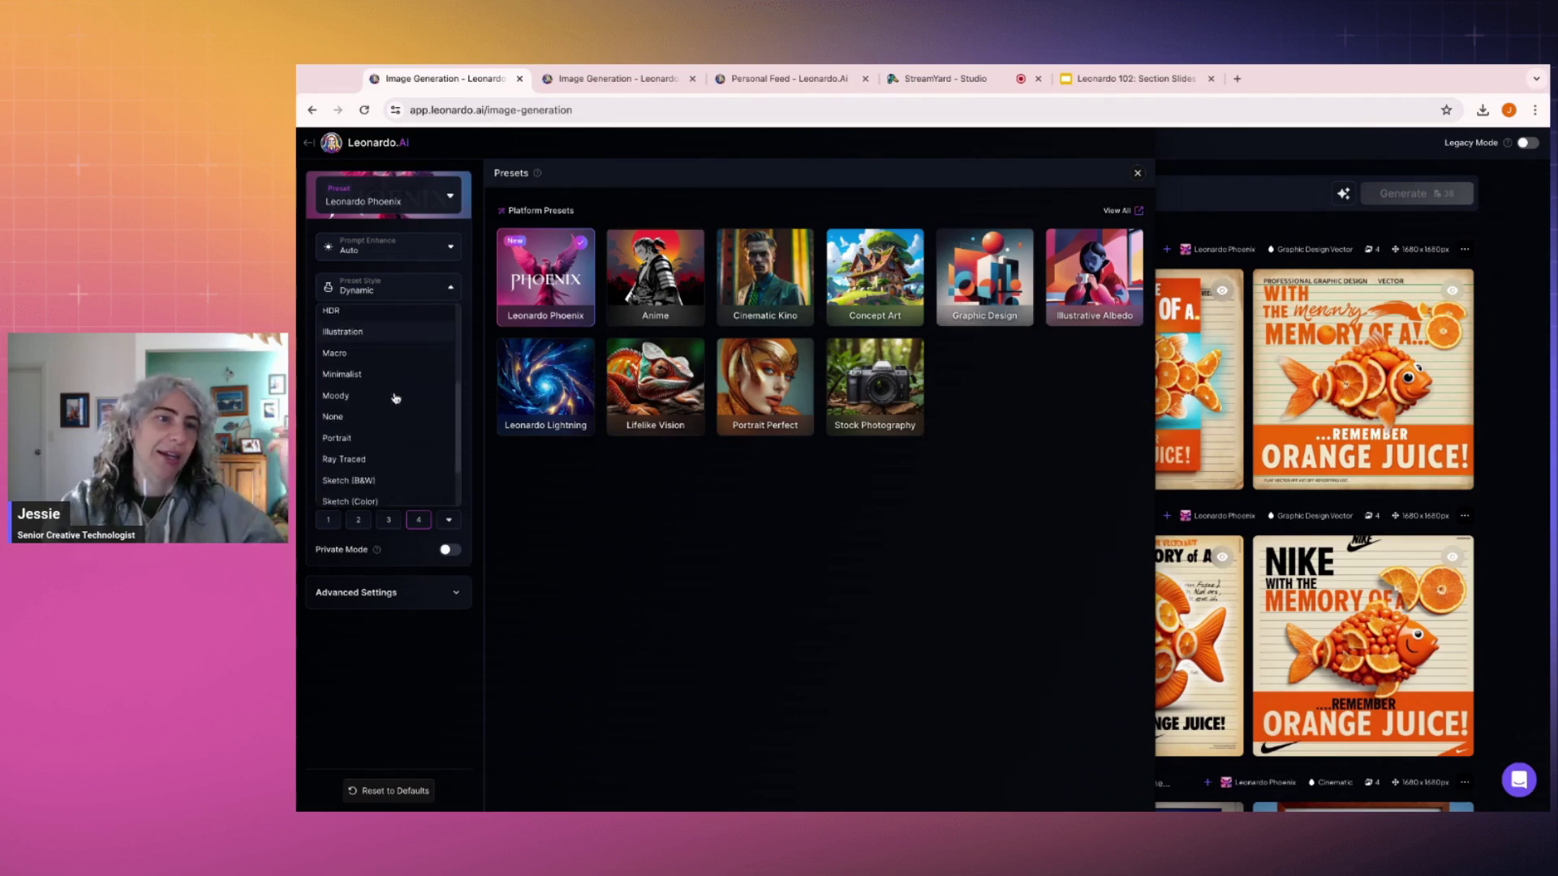
scroll(395, 397, down, 1)
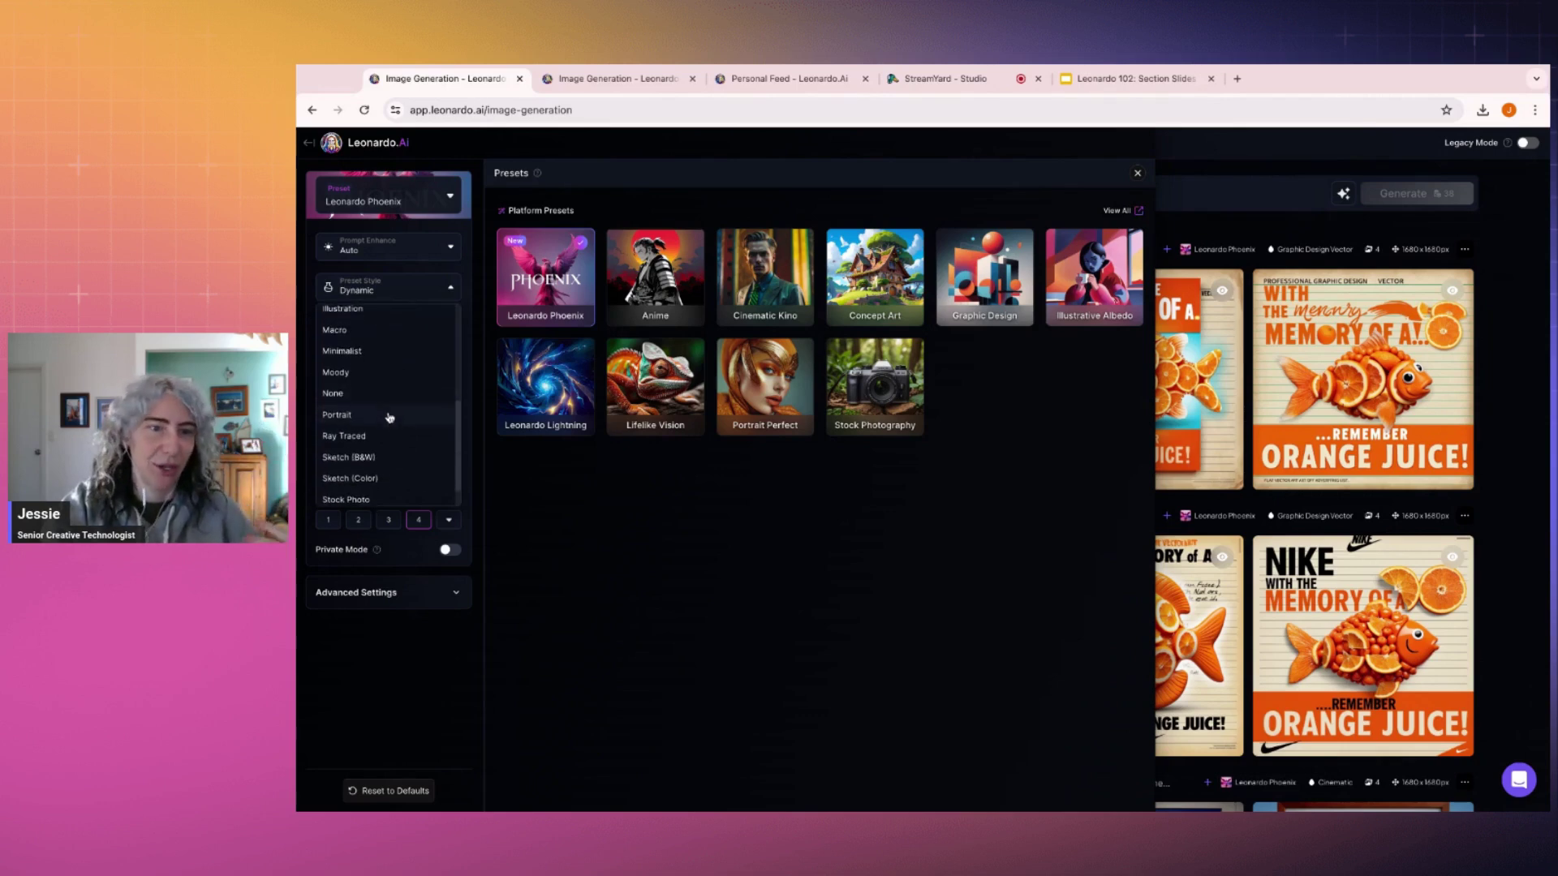
click(445, 292)
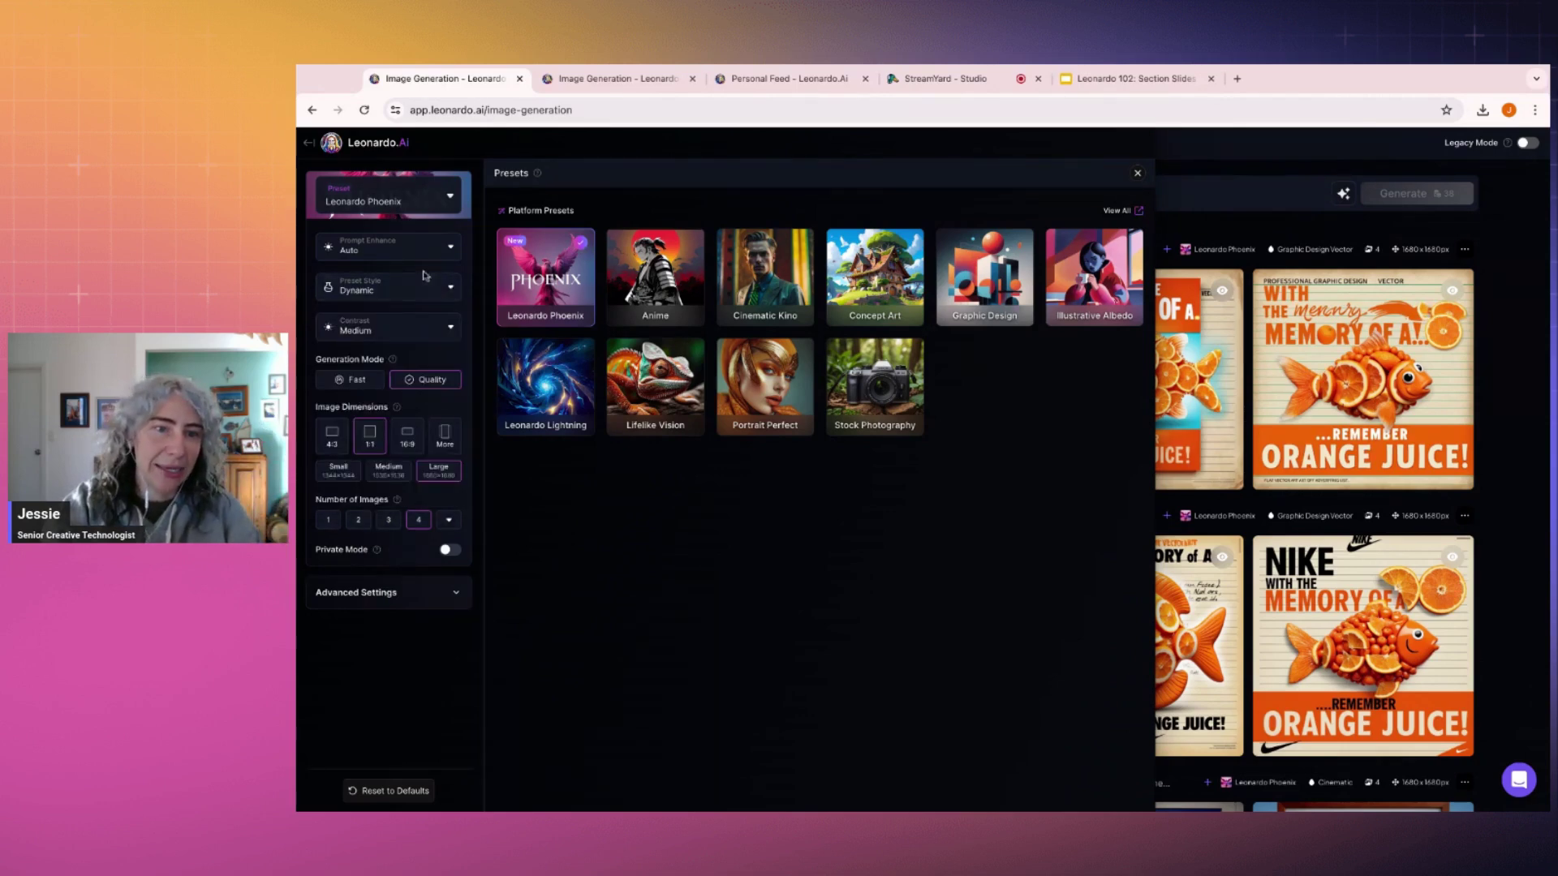
Step: Confirm Leonardo Phoenix as the model in the advanced generation settings
click(453, 591)
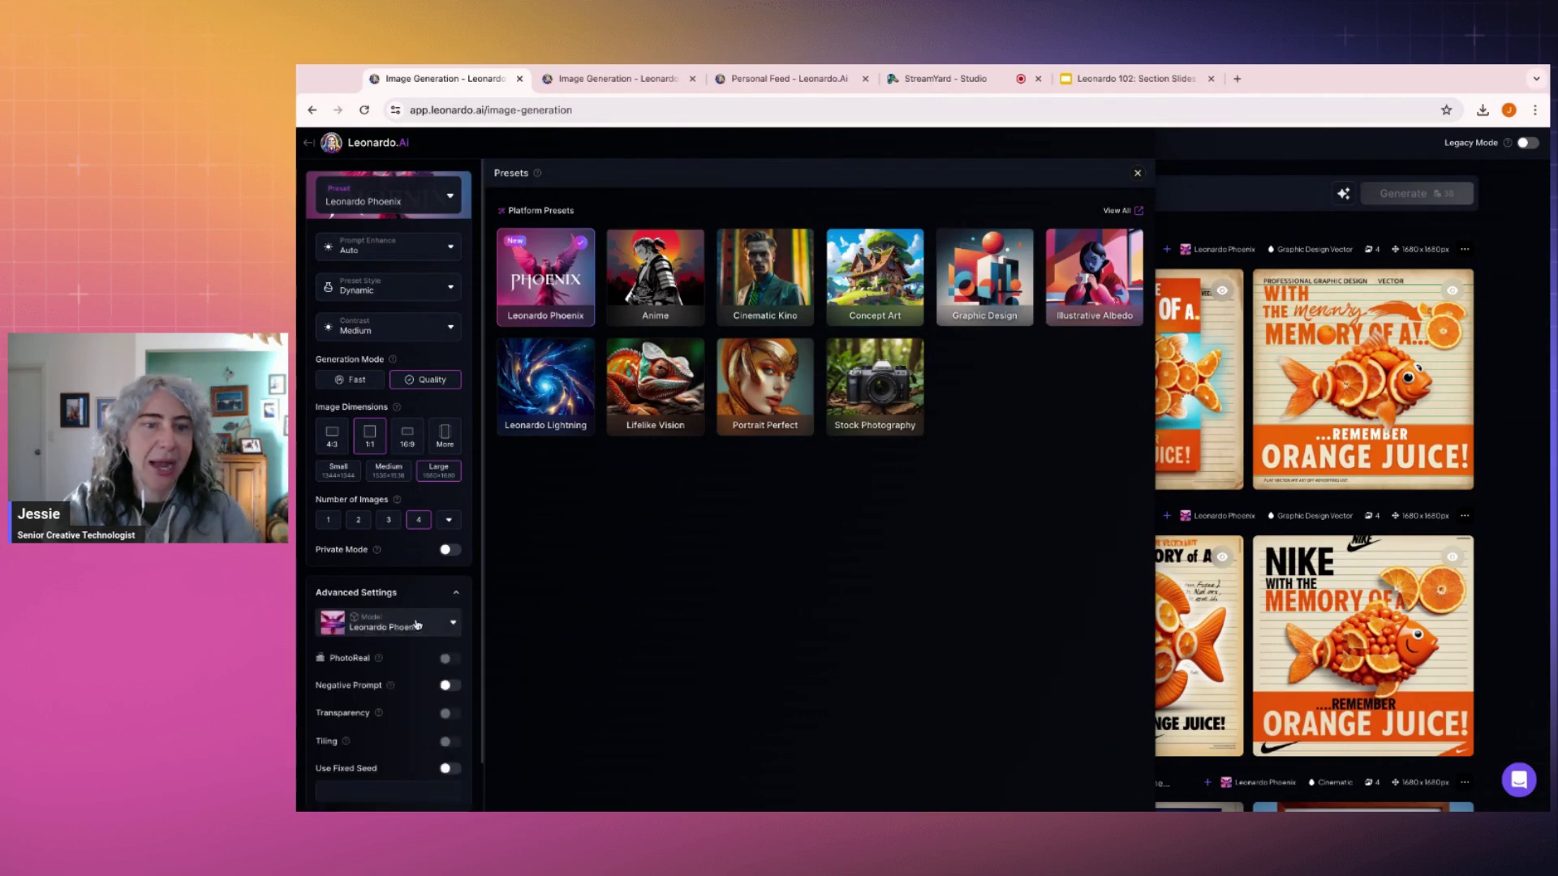
click(452, 625)
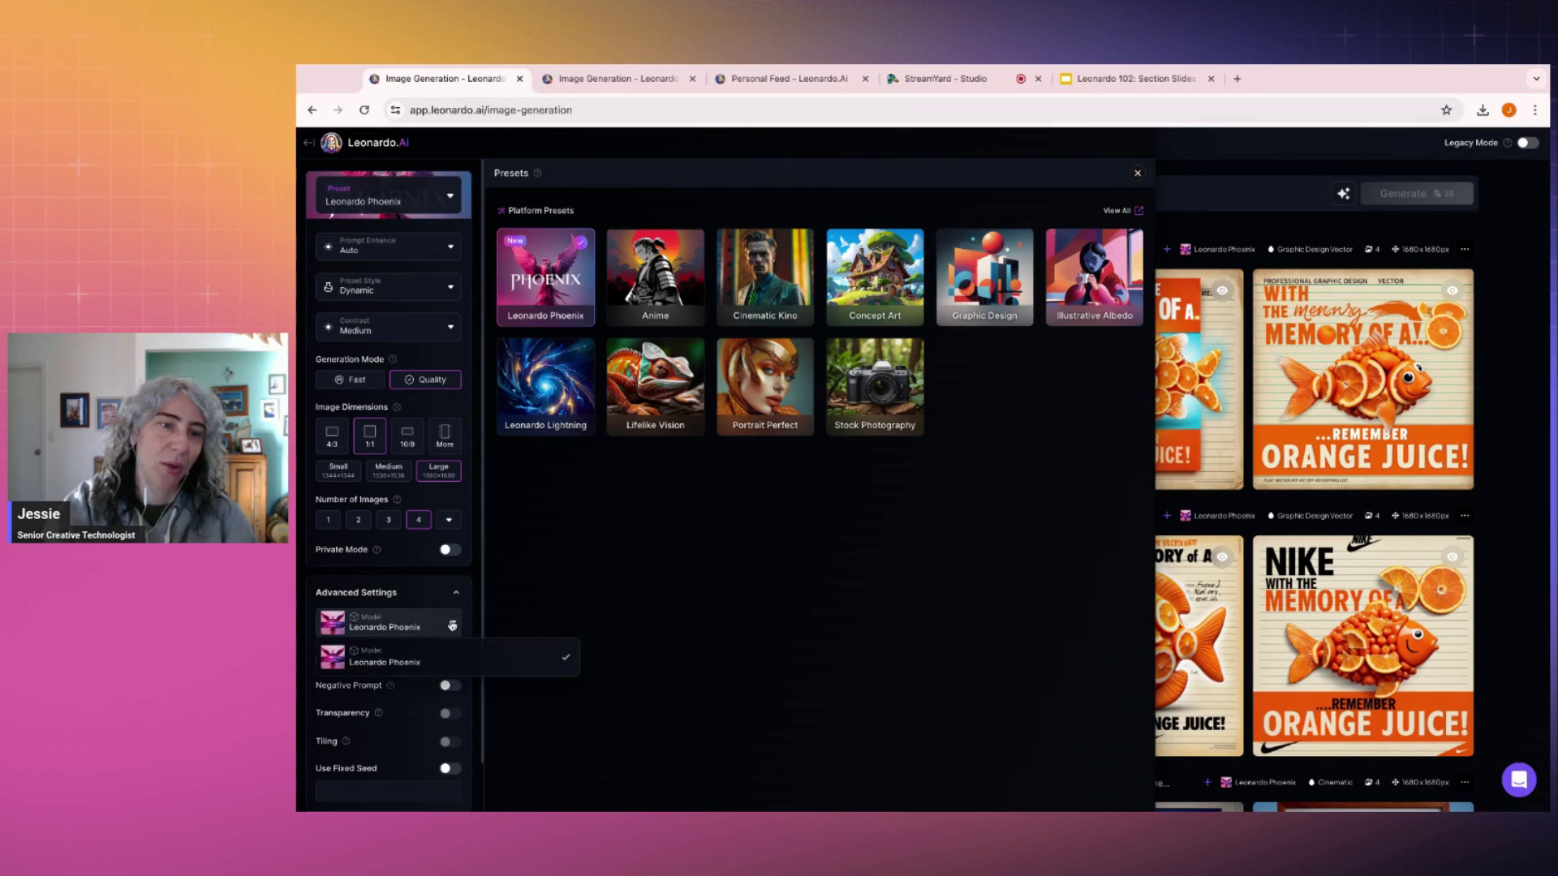
click(366, 655)
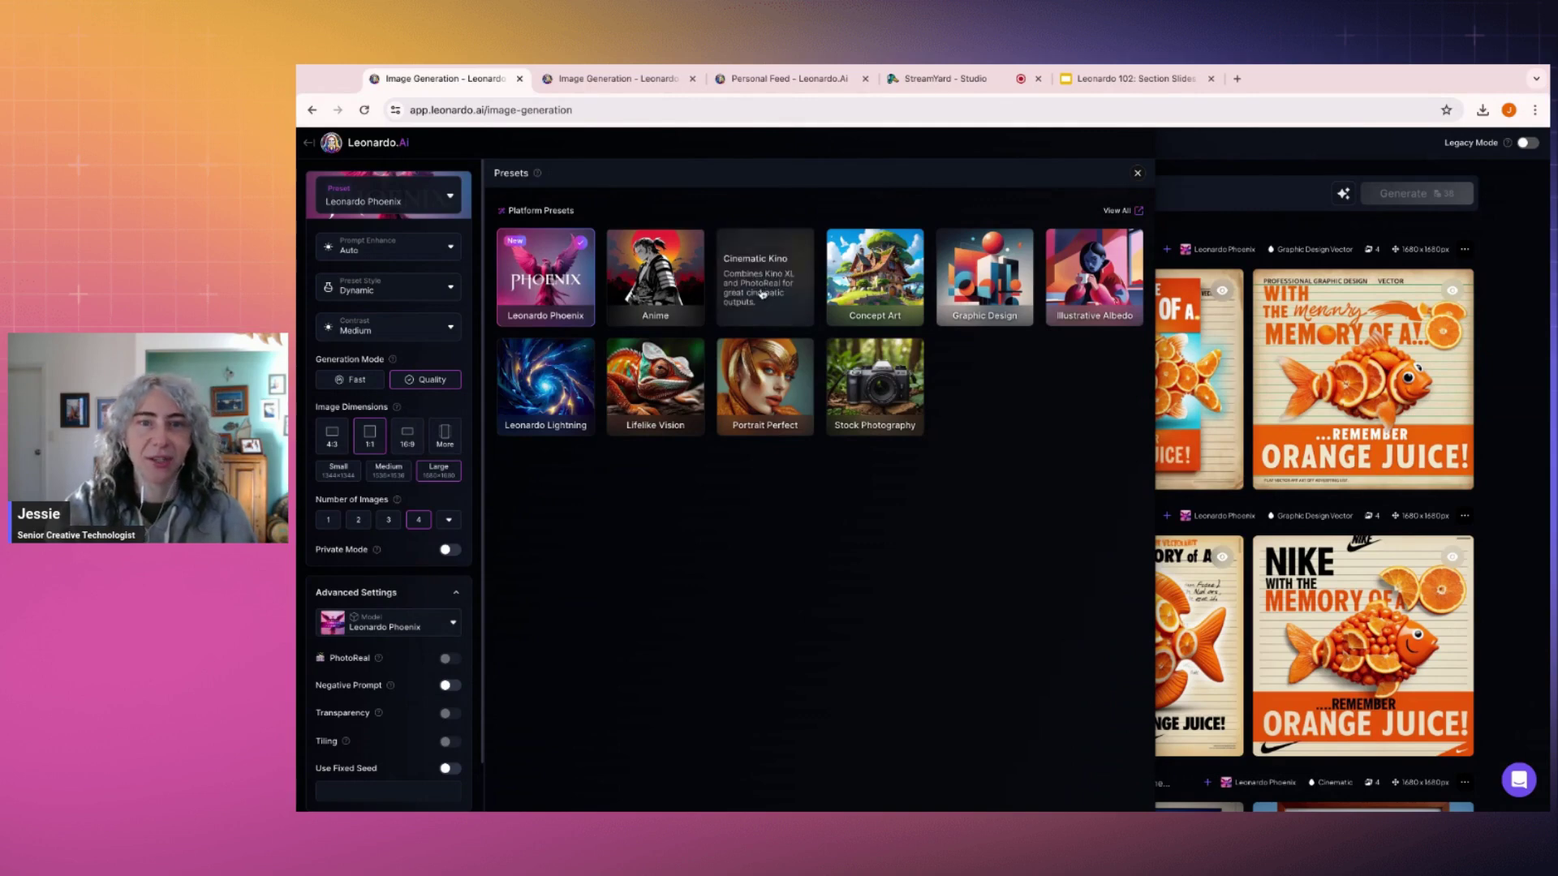
click(455, 595)
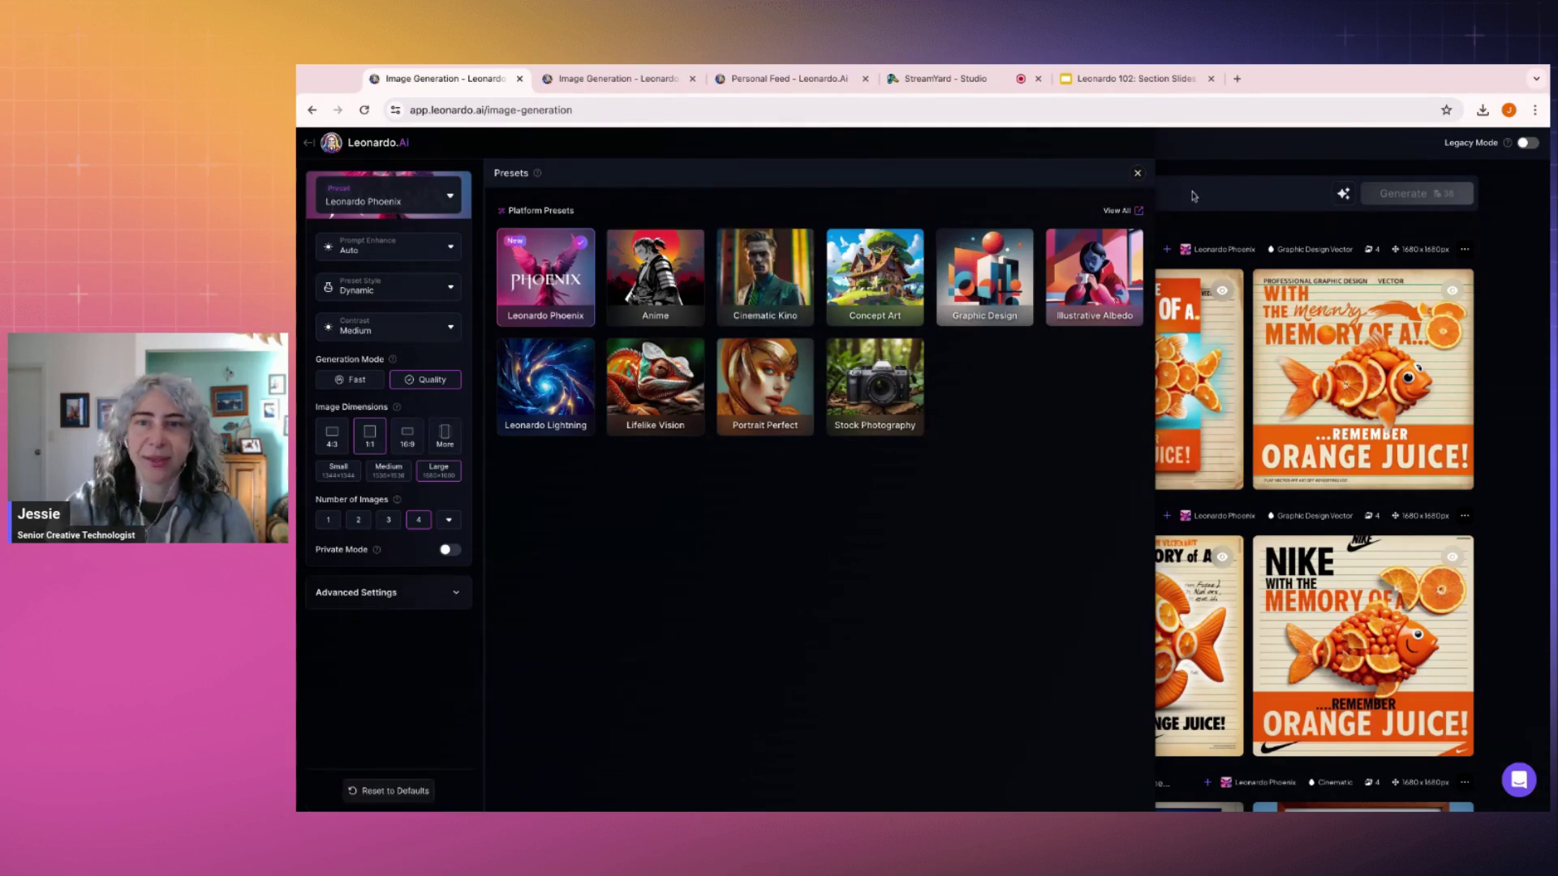
Step: Close the presets gallery to show past generations and switch to the other generation session
click(1137, 175)
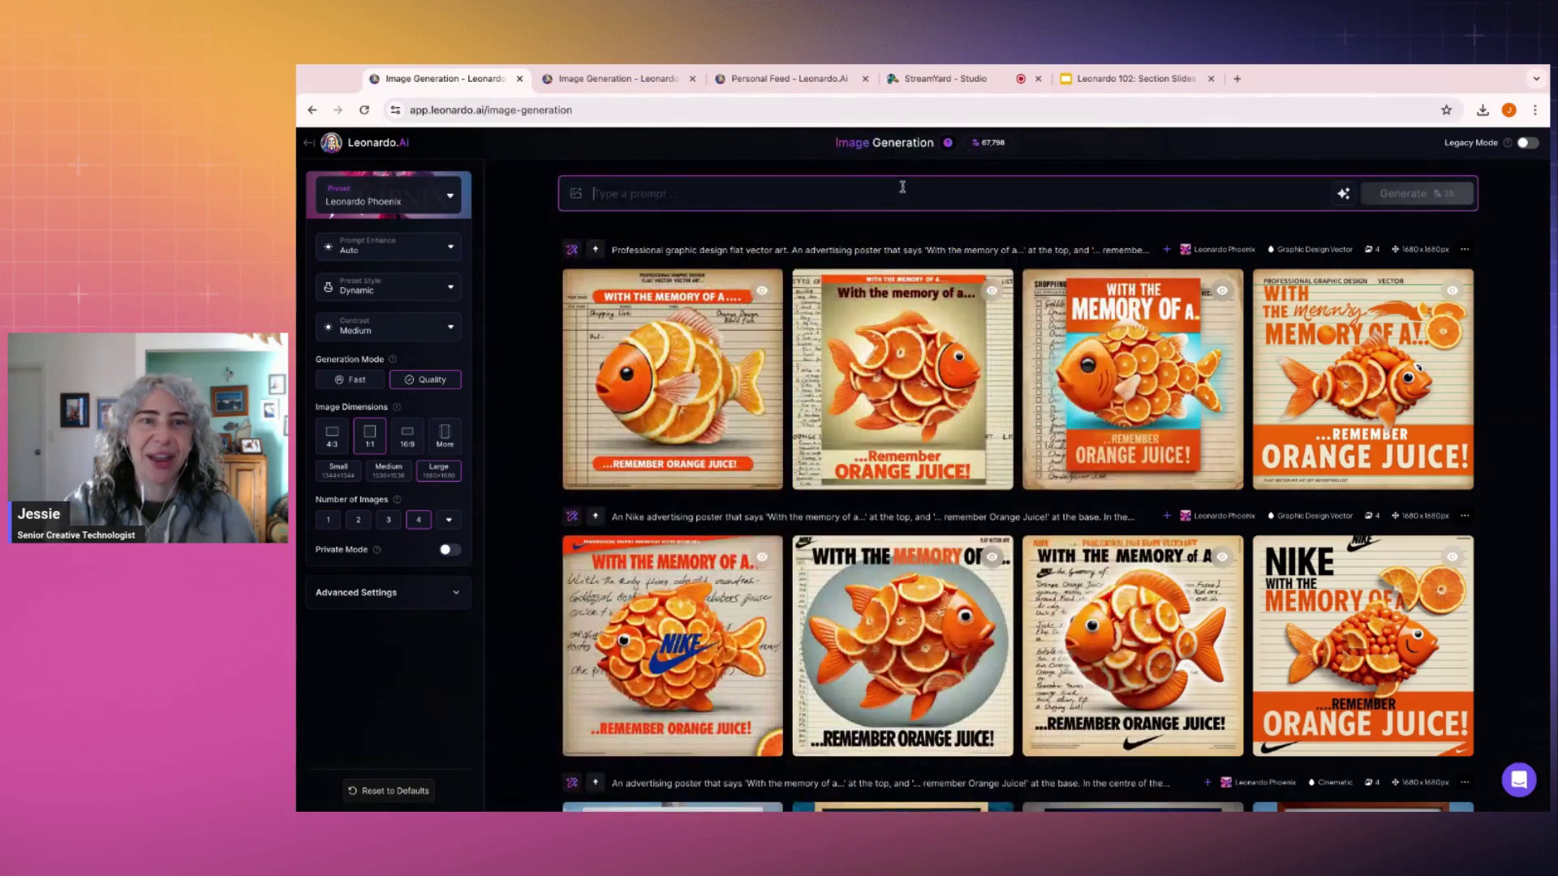
scroll(829, 241, down, 15)
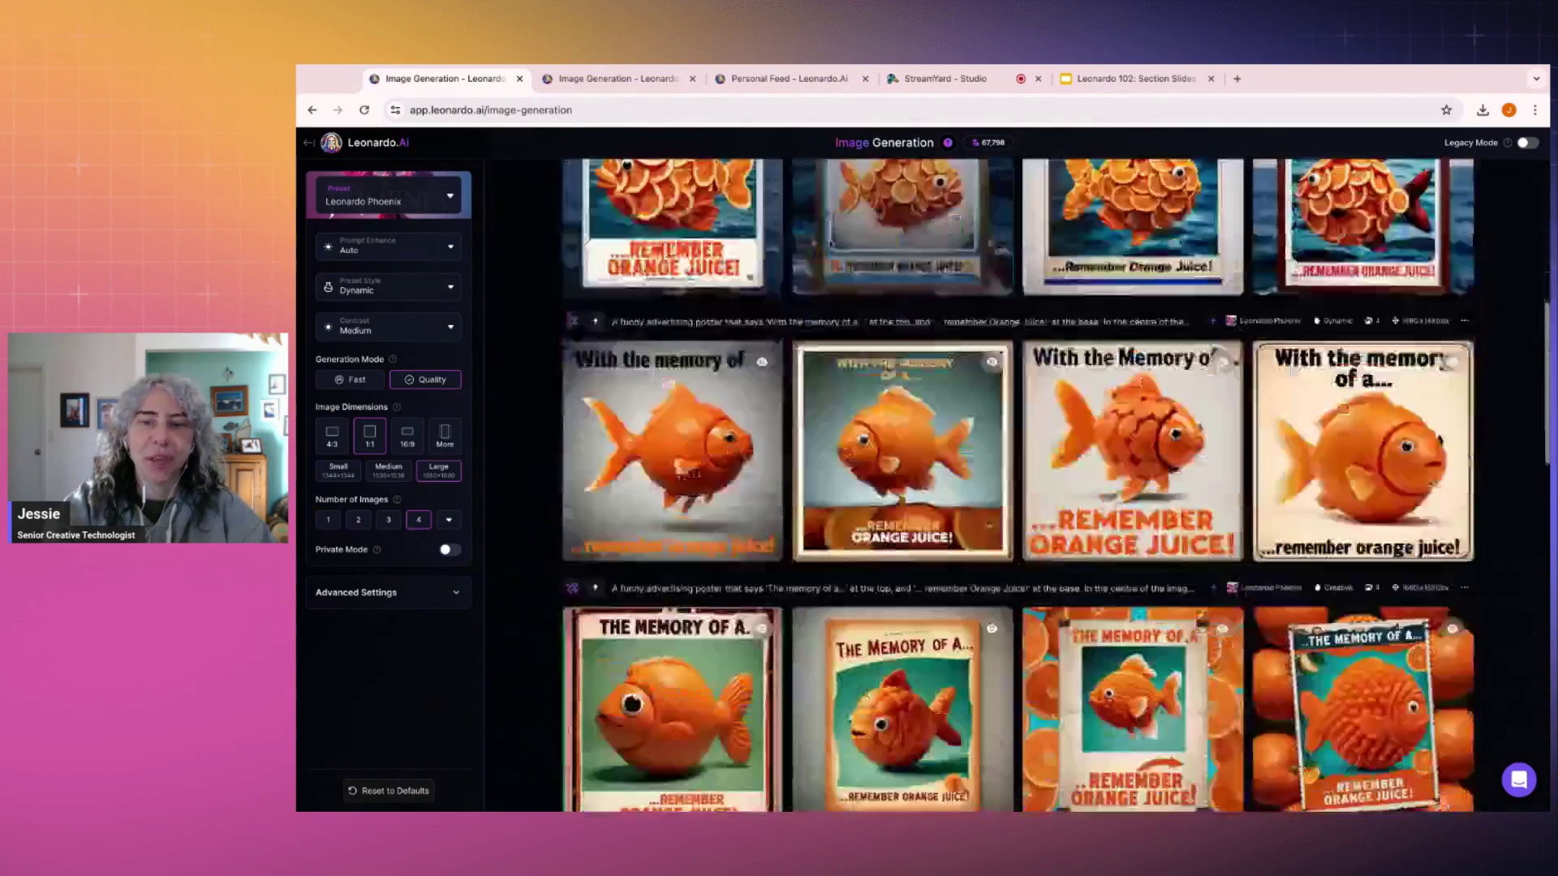
scroll(734, 189, up, 15)
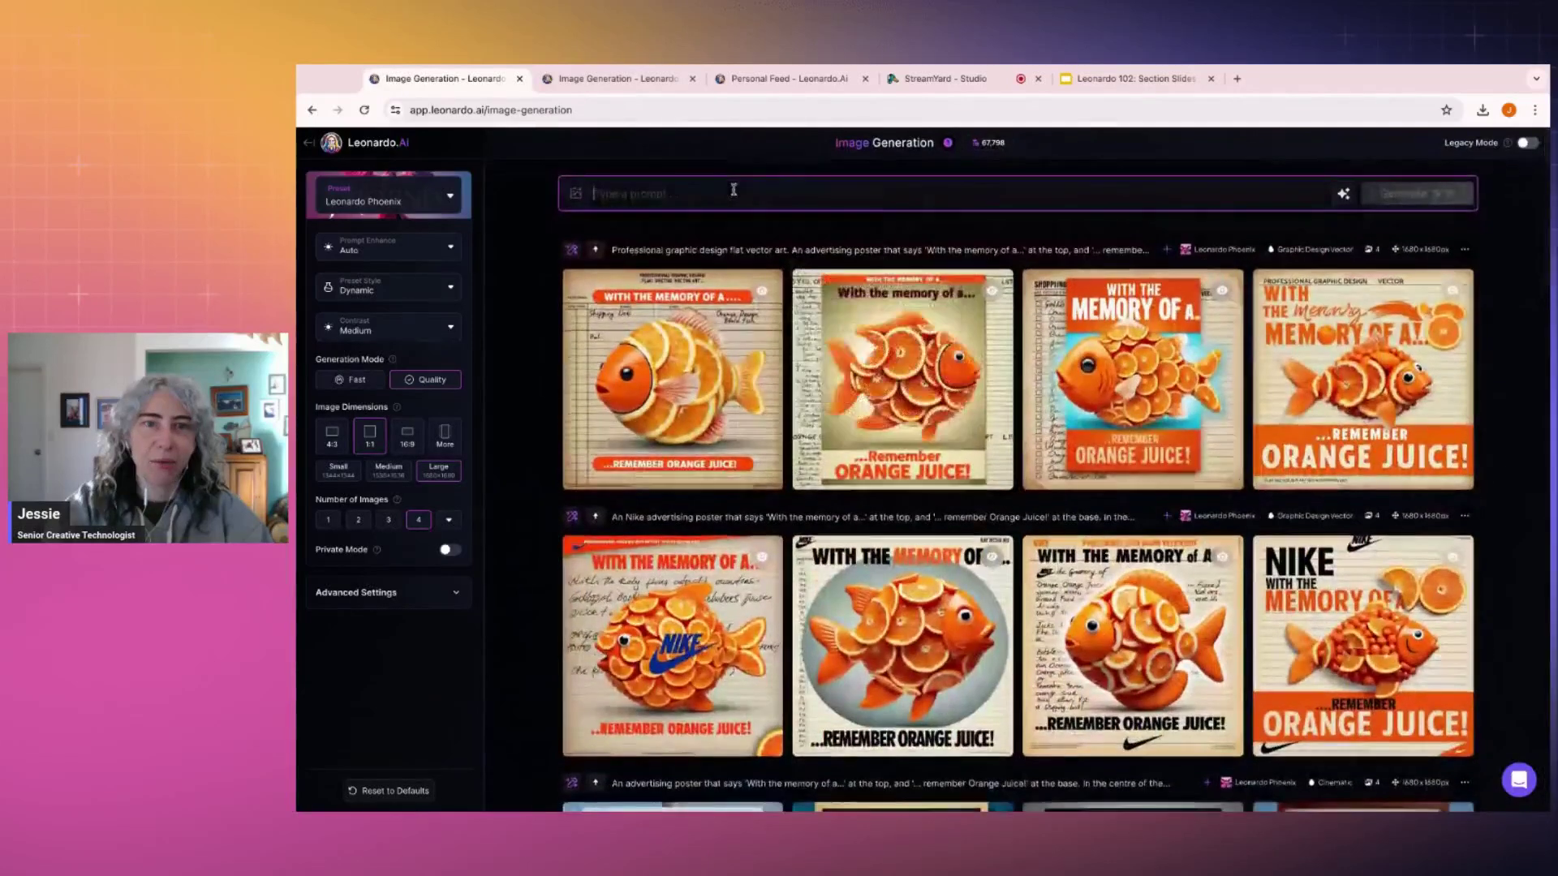
click(614, 80)
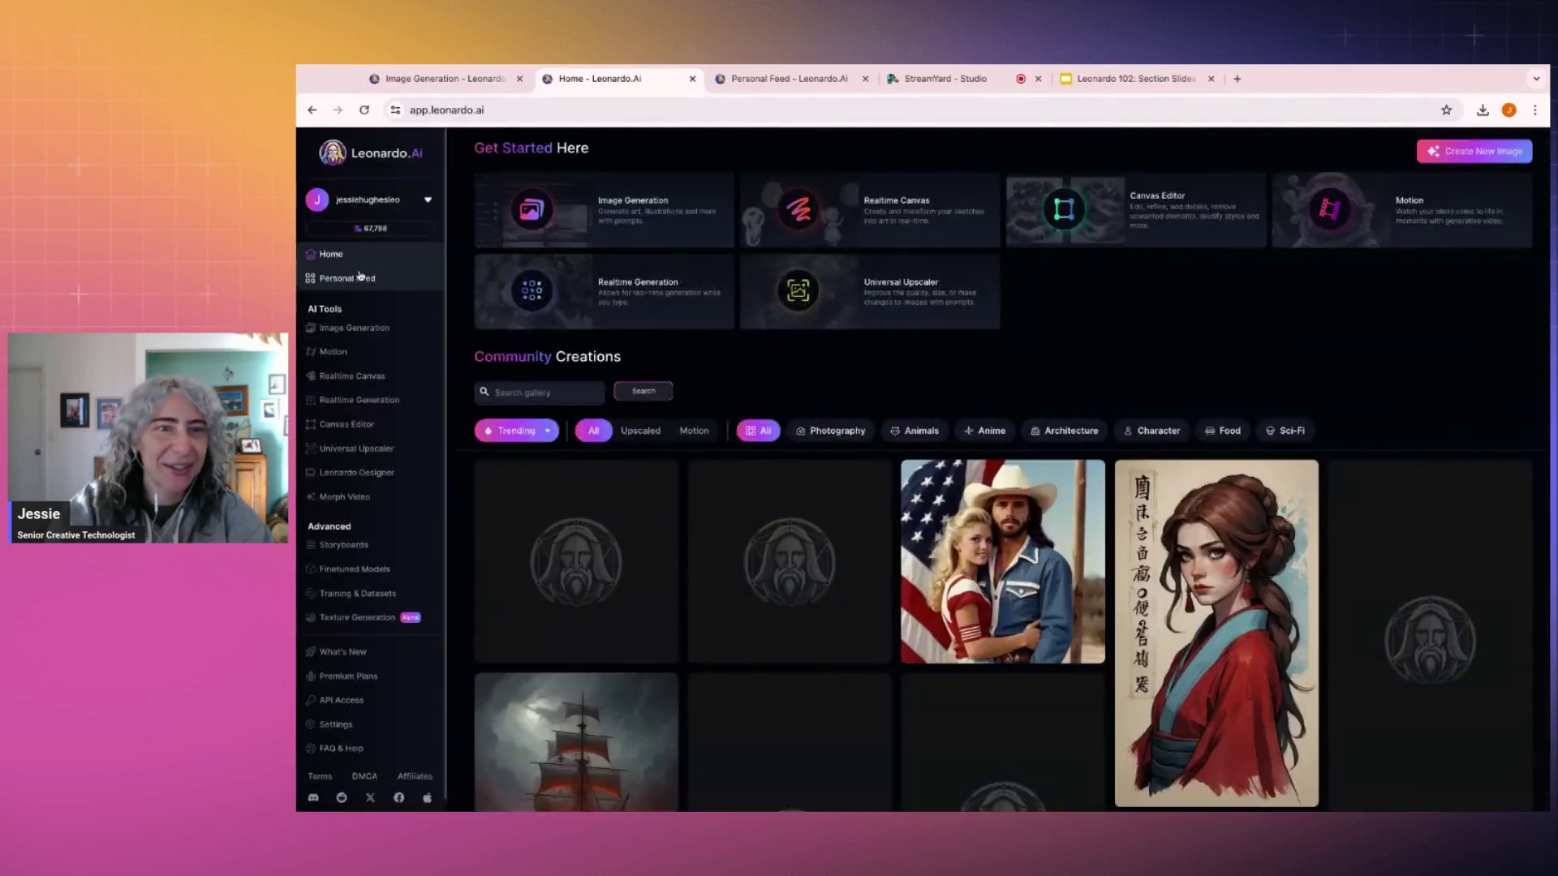
Step: Open the Orange Juice bottle image in the Personal Feed's 102 Demo collection, then close it
click(361, 280)
click(744, 177)
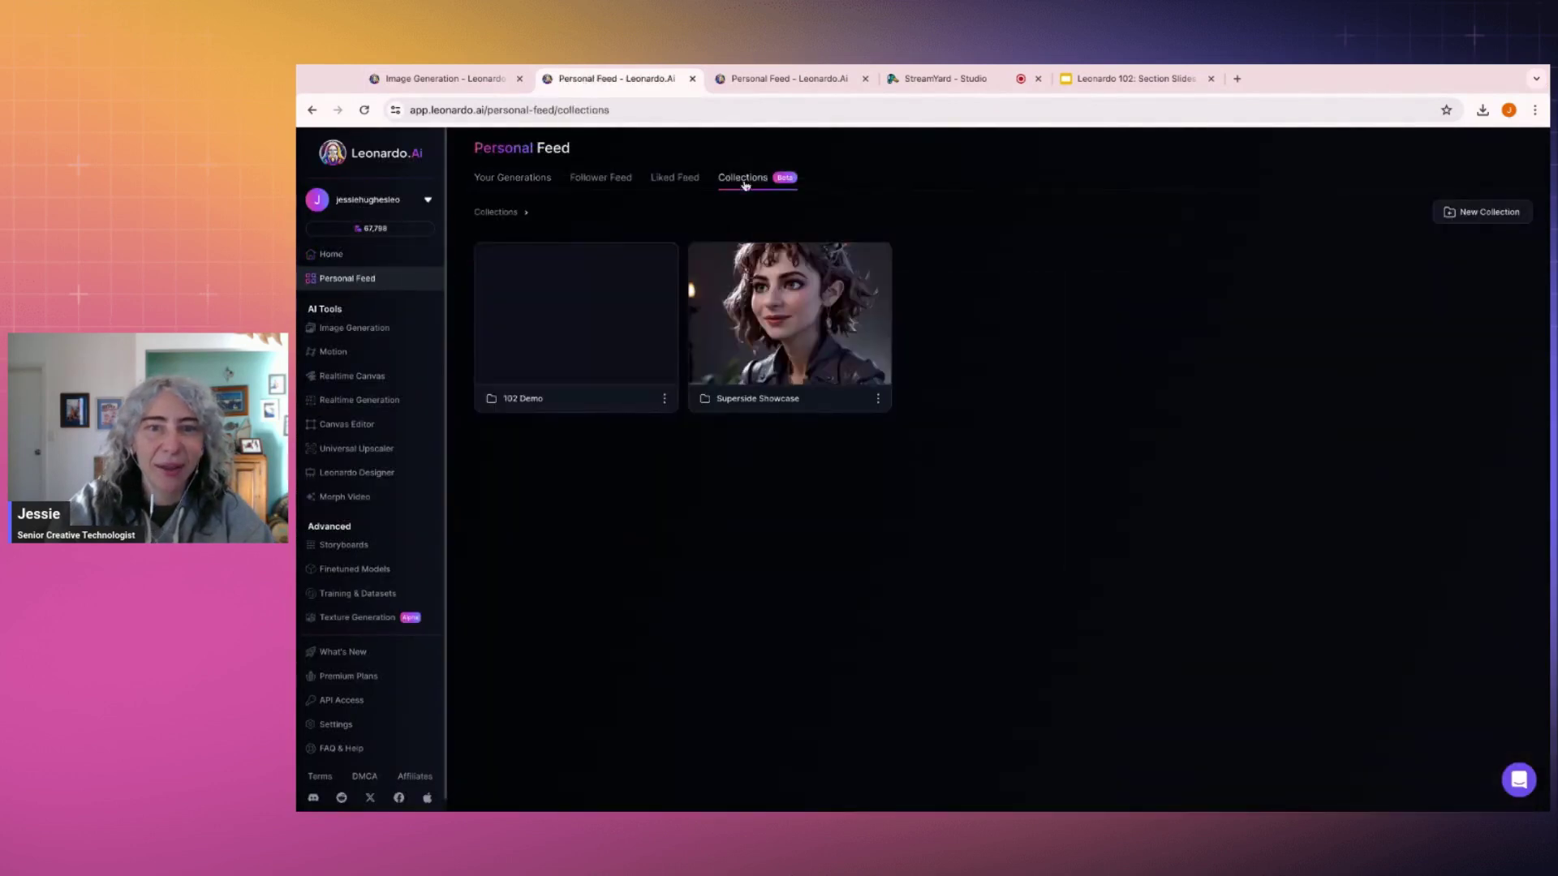
click(581, 317)
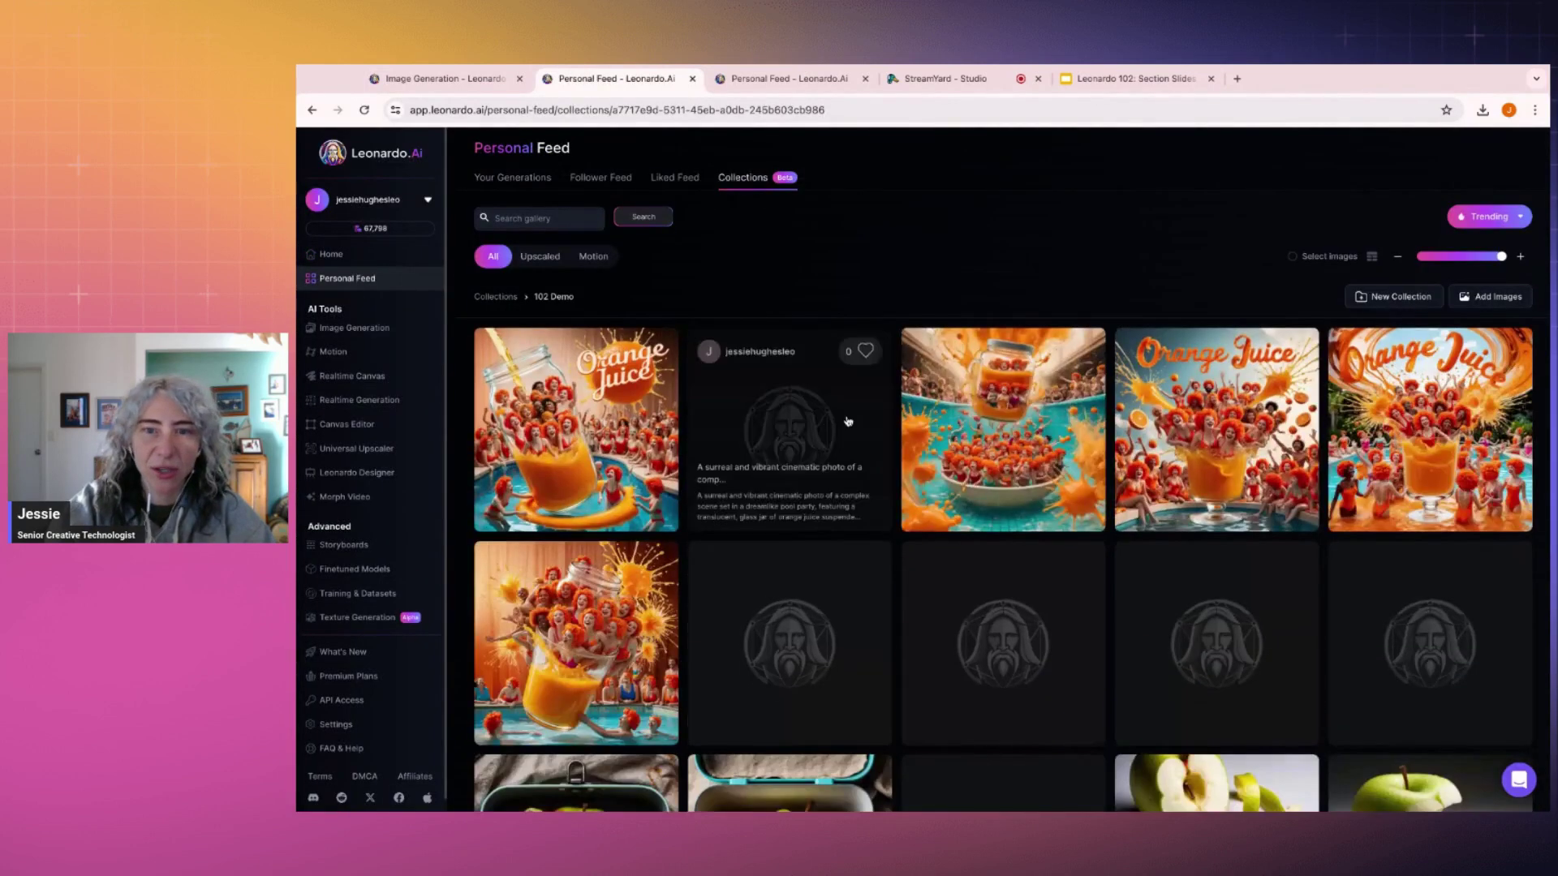
scroll(919, 428, down, 10)
scroll(919, 429, down, 15)
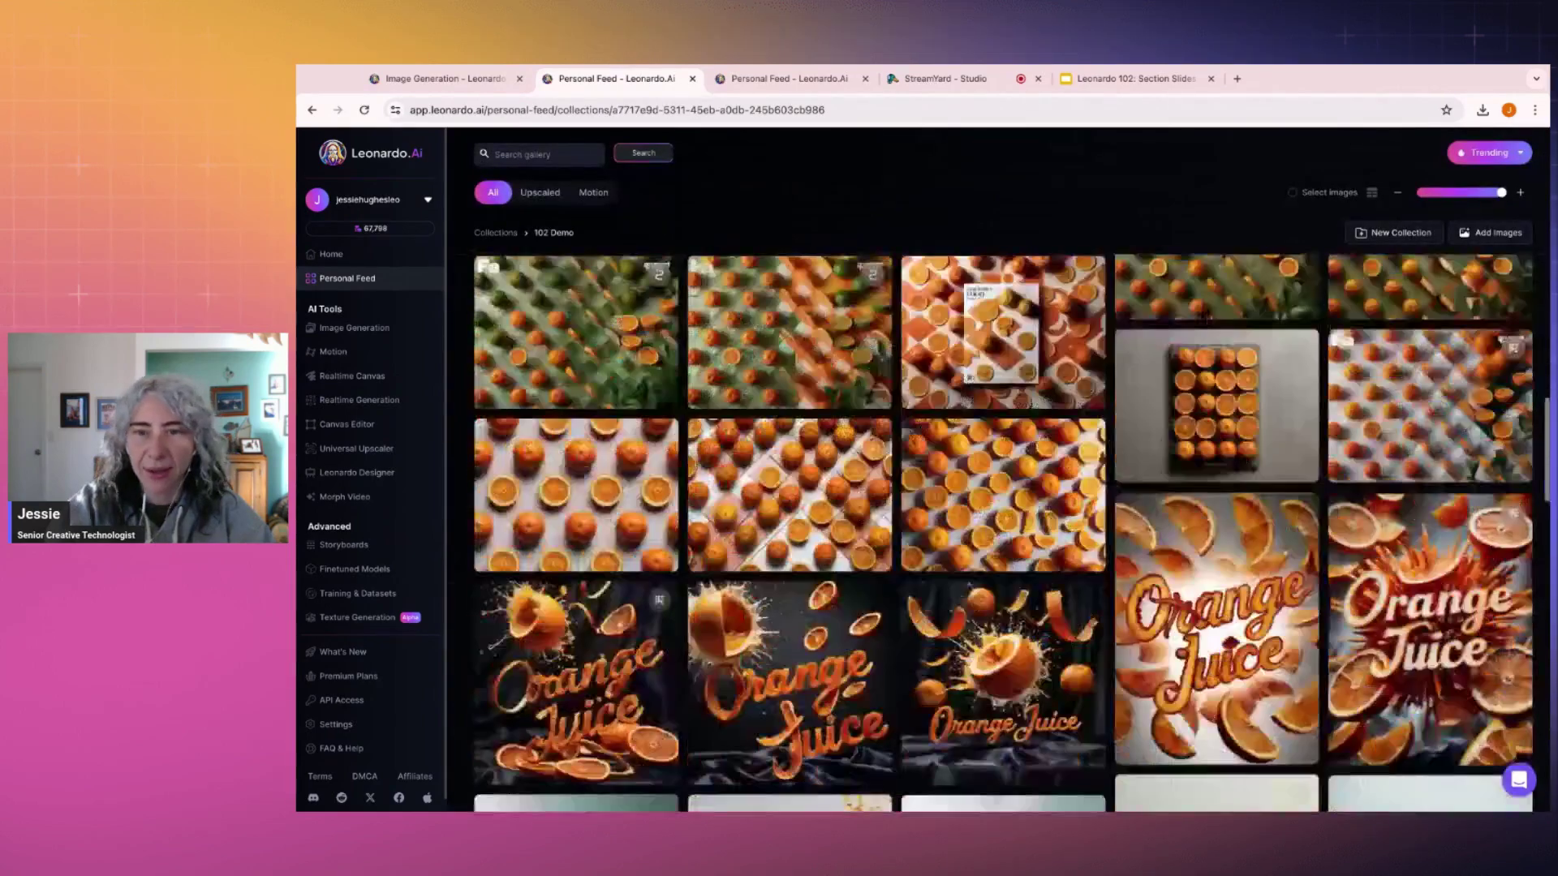
scroll(1263, 335, down, 15)
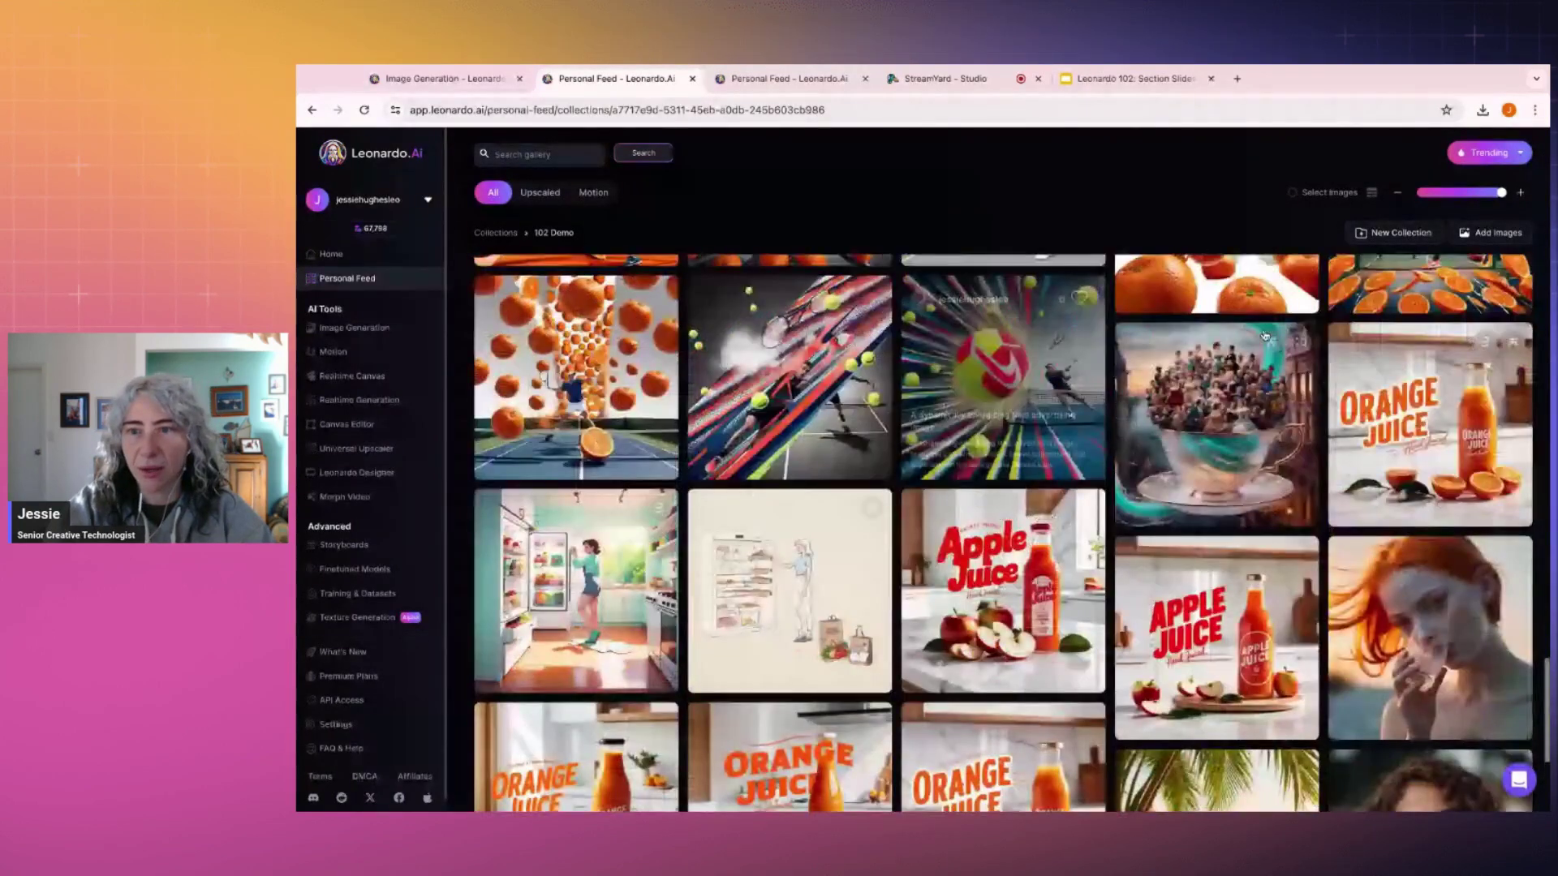
click(1403, 406)
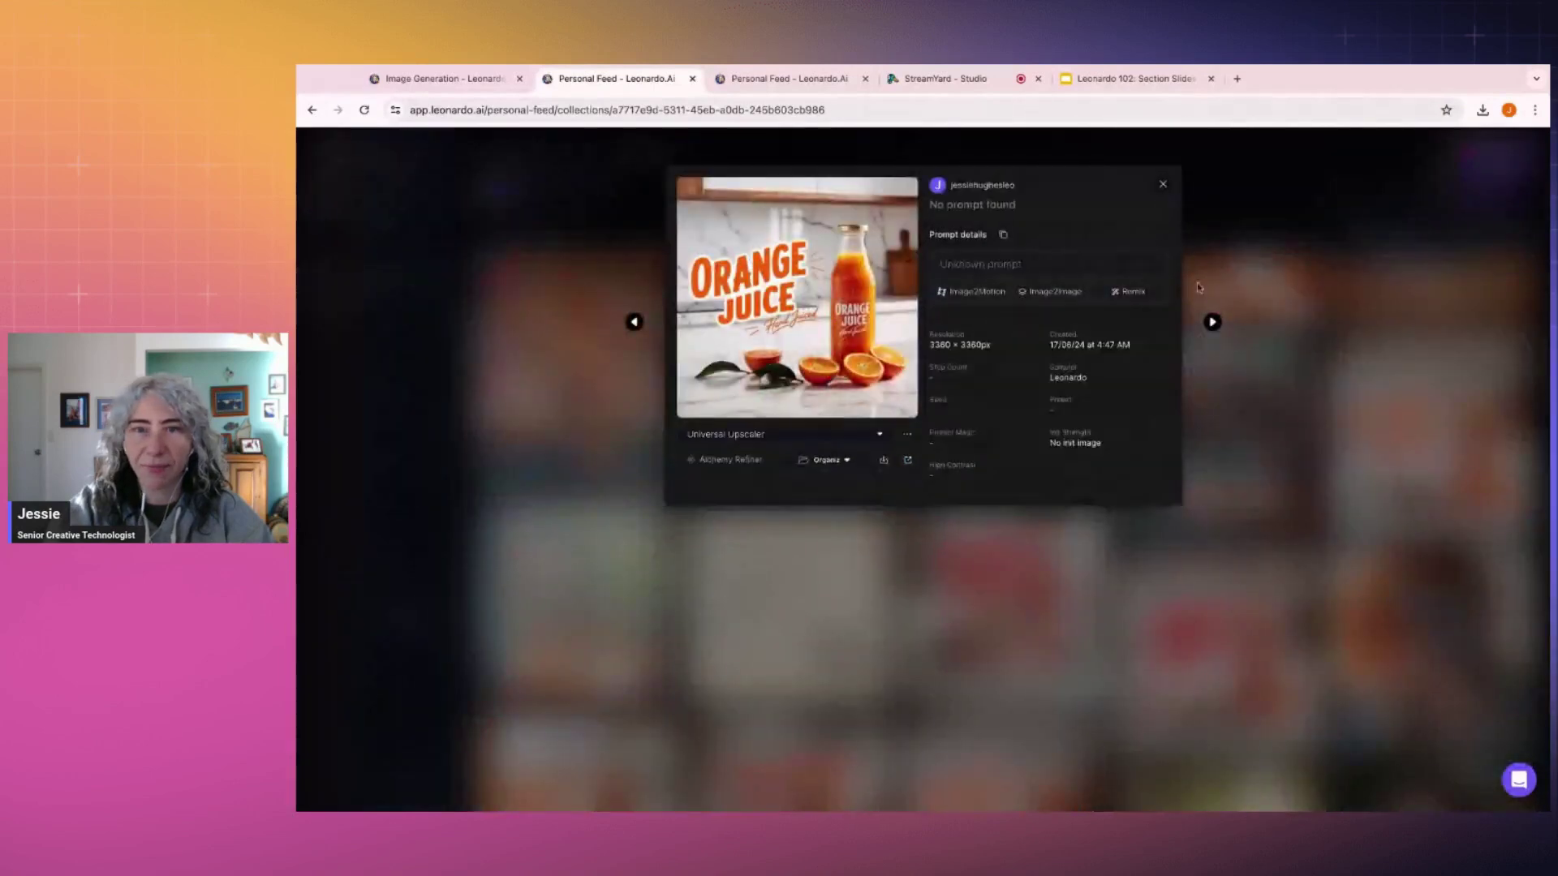
click(1348, 315)
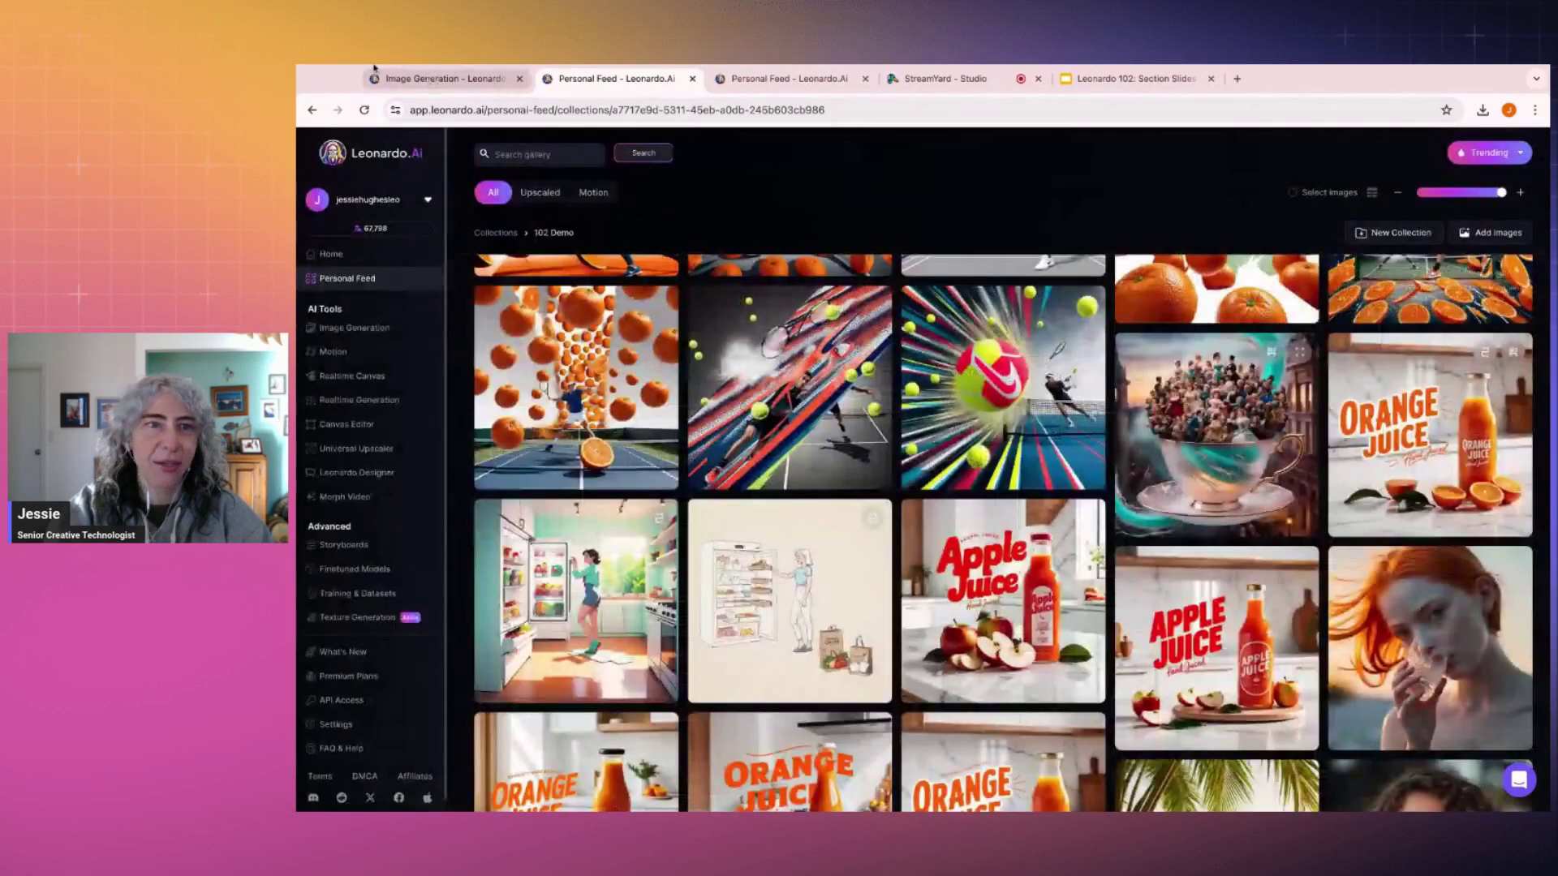
Step: Rewrite the prompt as 'A photograph of a glass of orange juice for an' orange juice commercial, leaving Improve Prompt unused
click(430, 78)
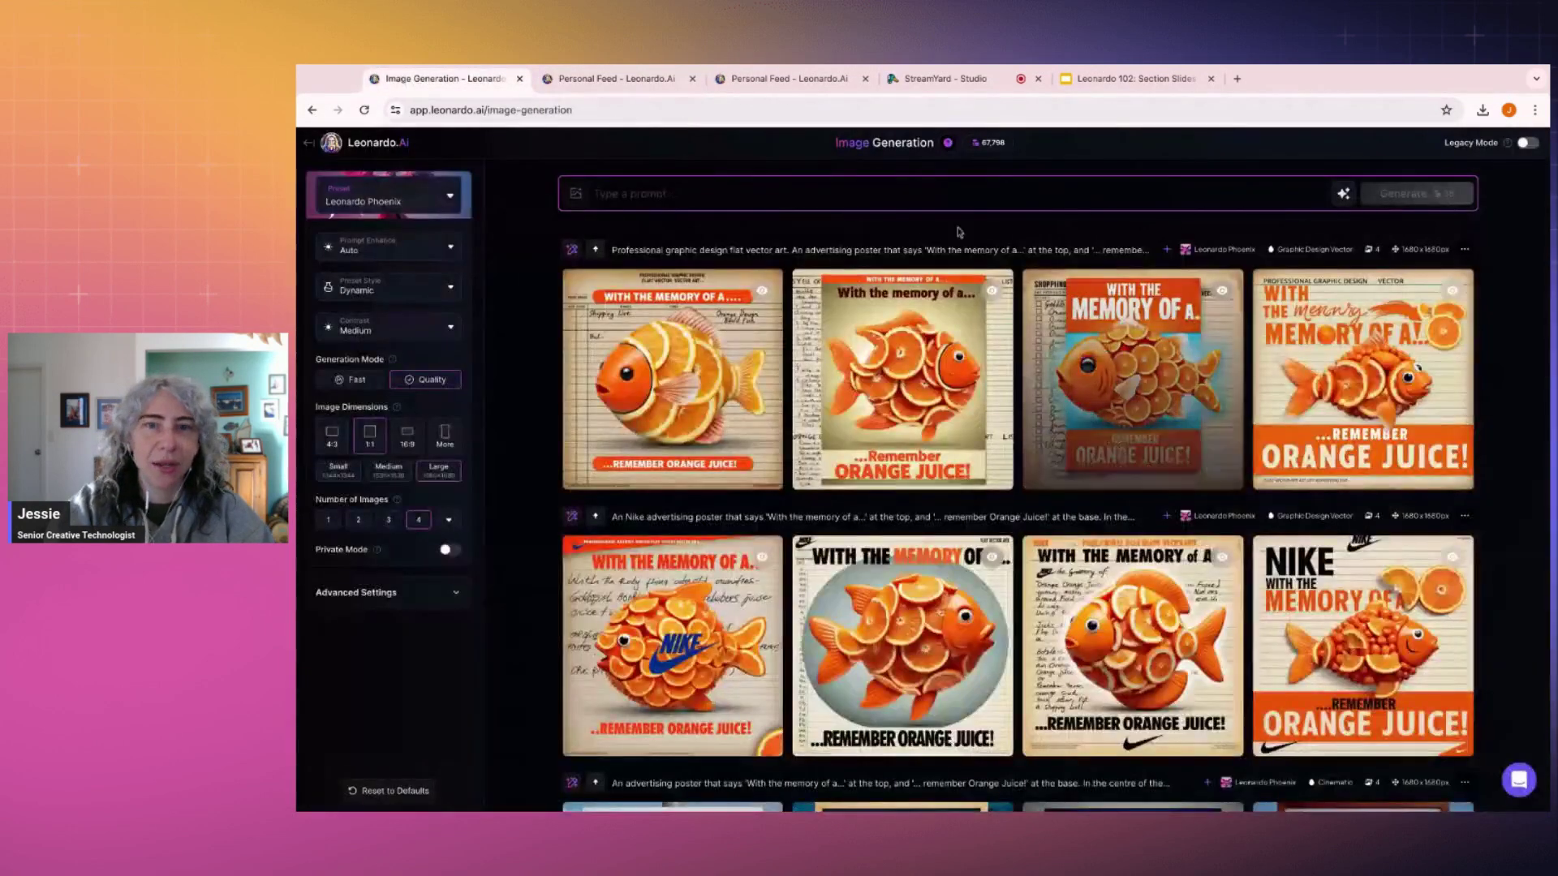
text(An orange juice commercial)
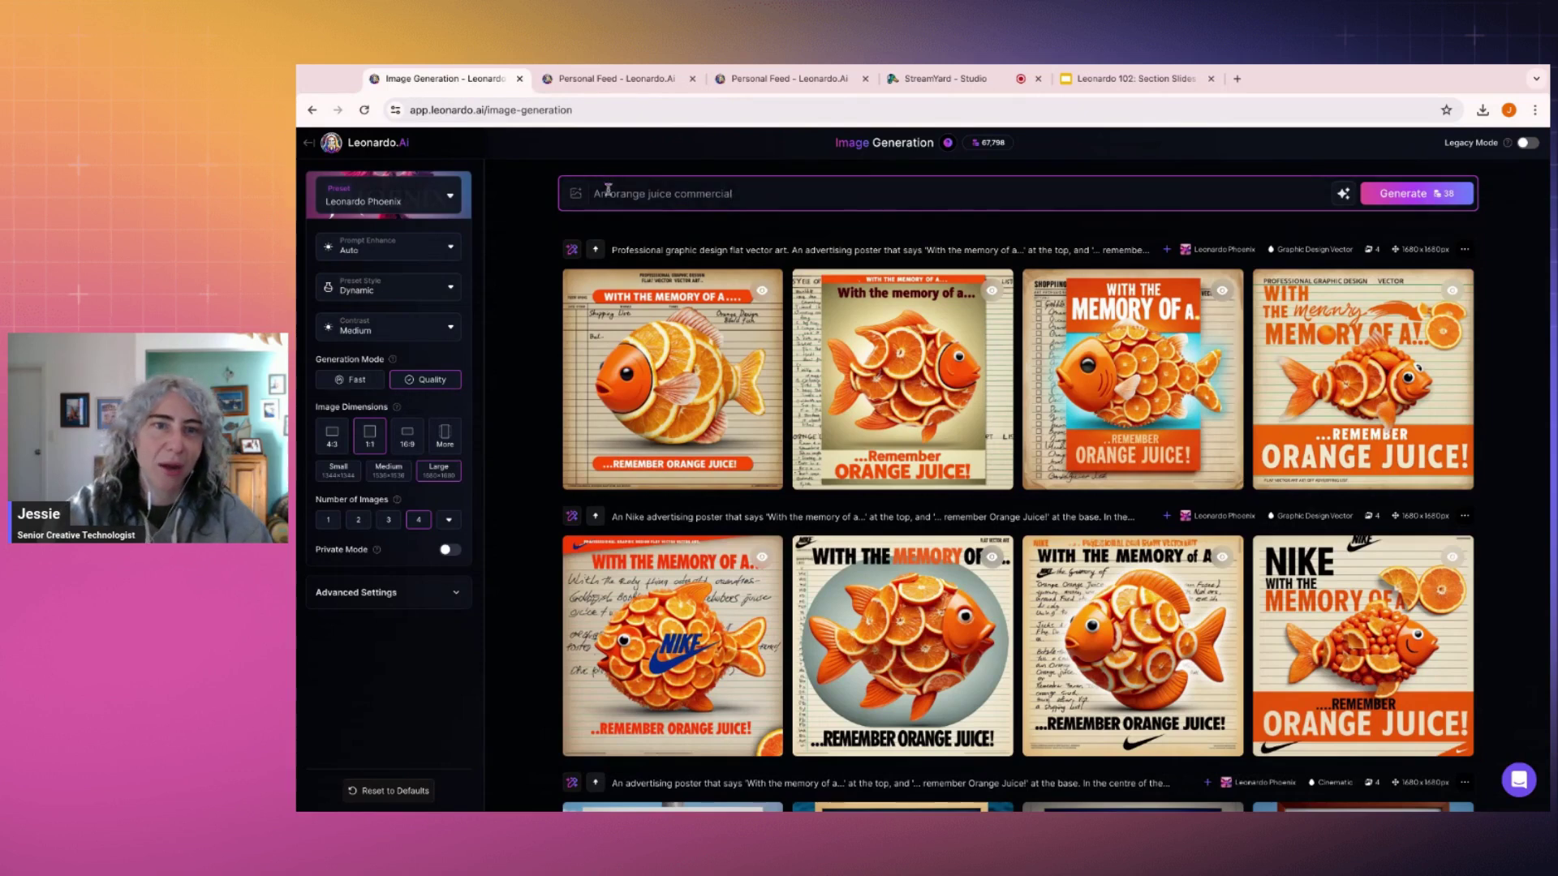
double_click(600, 194)
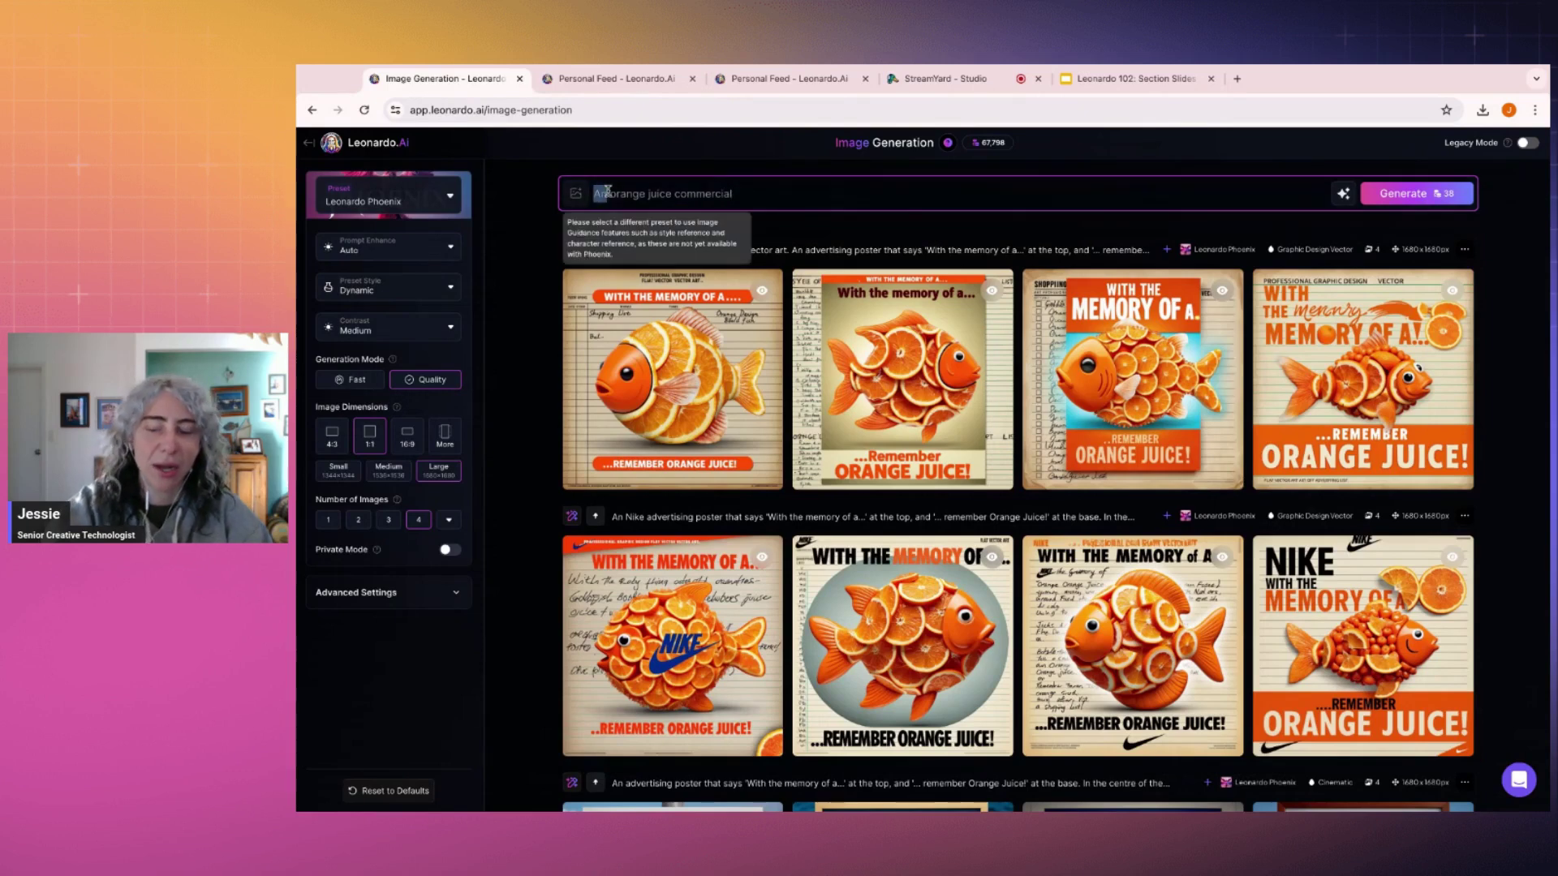
text(A)
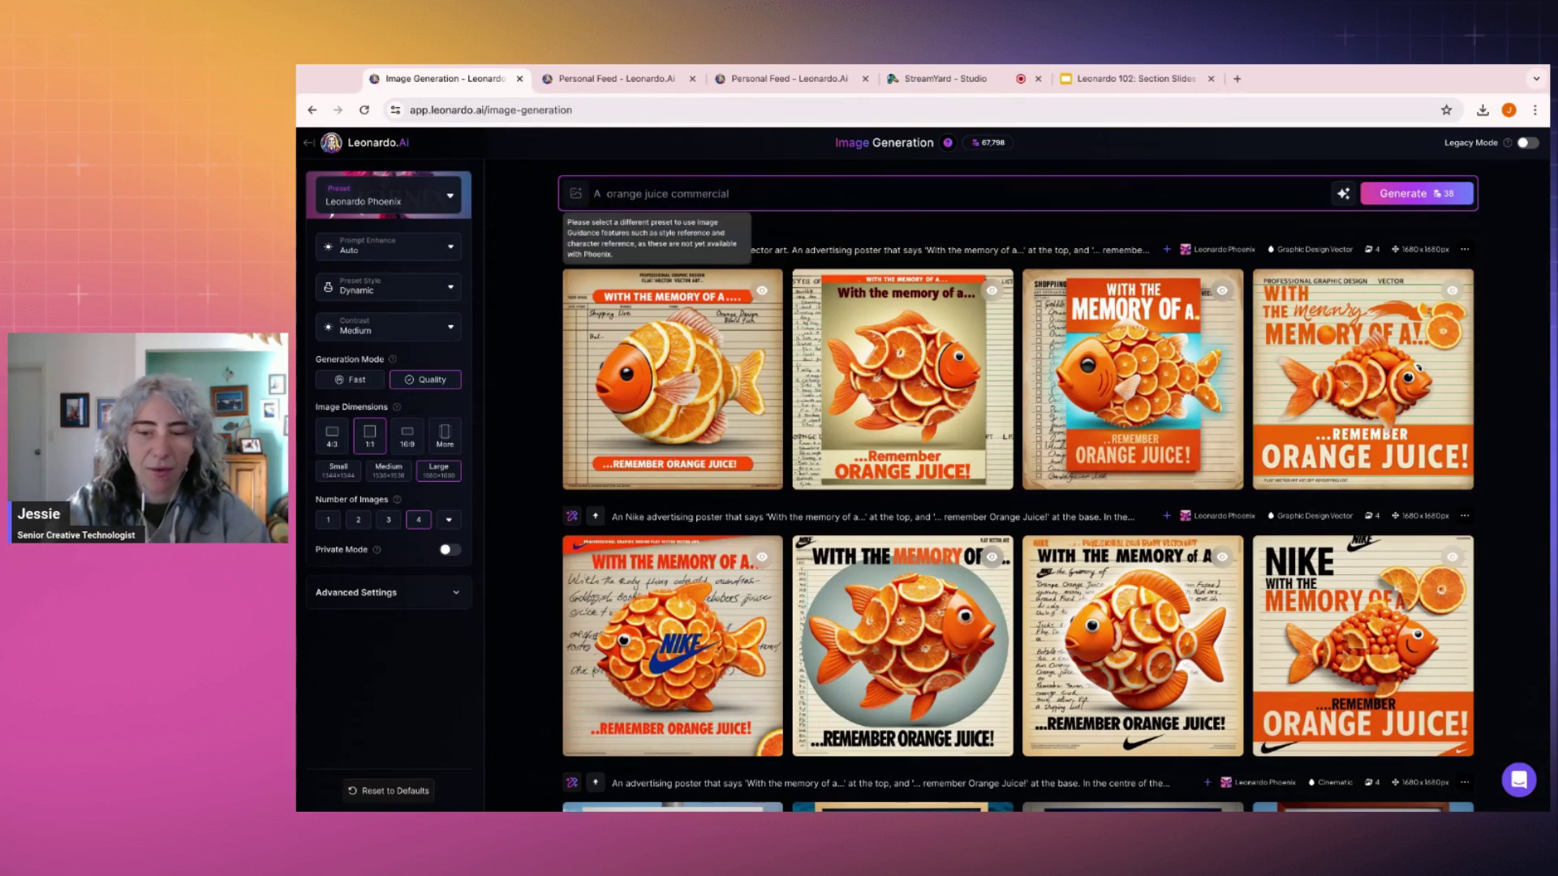
text( ph)
text(otograph o)
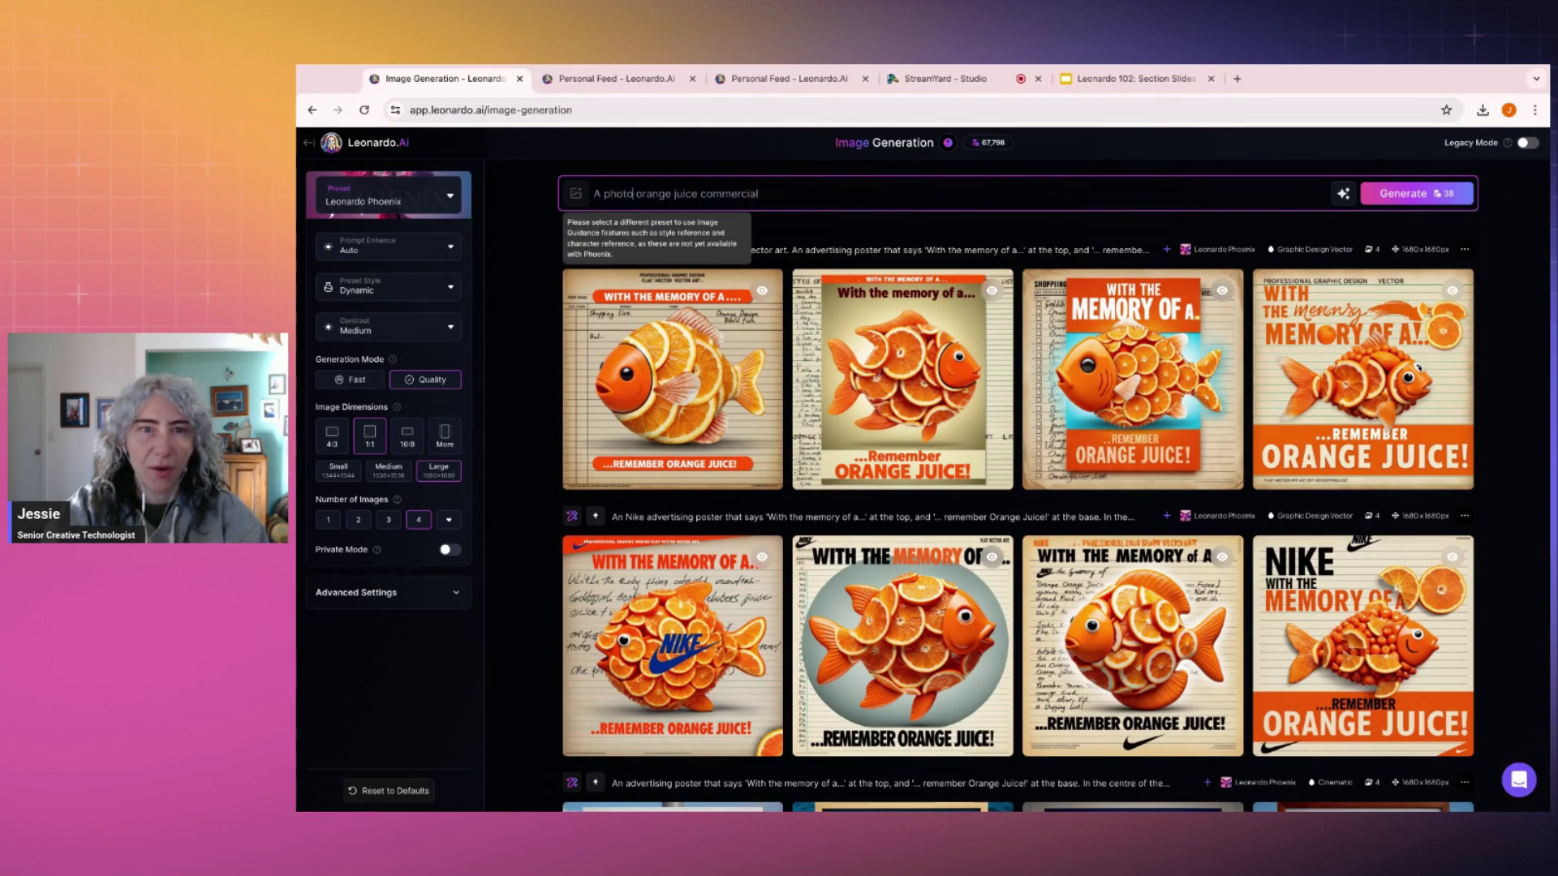
text(f a d)
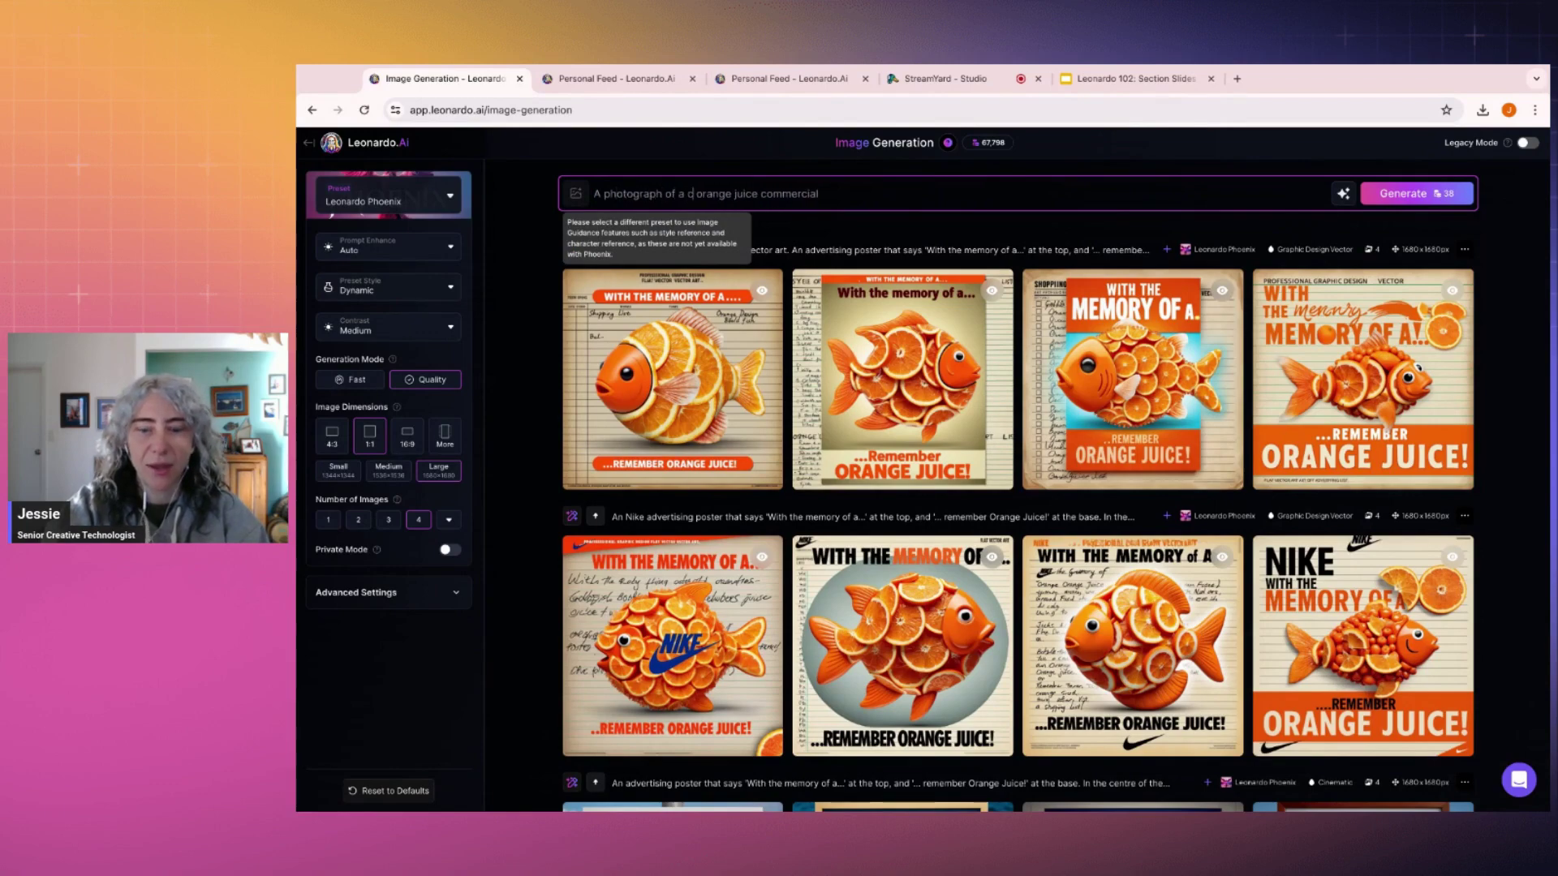
text(lass of juice)
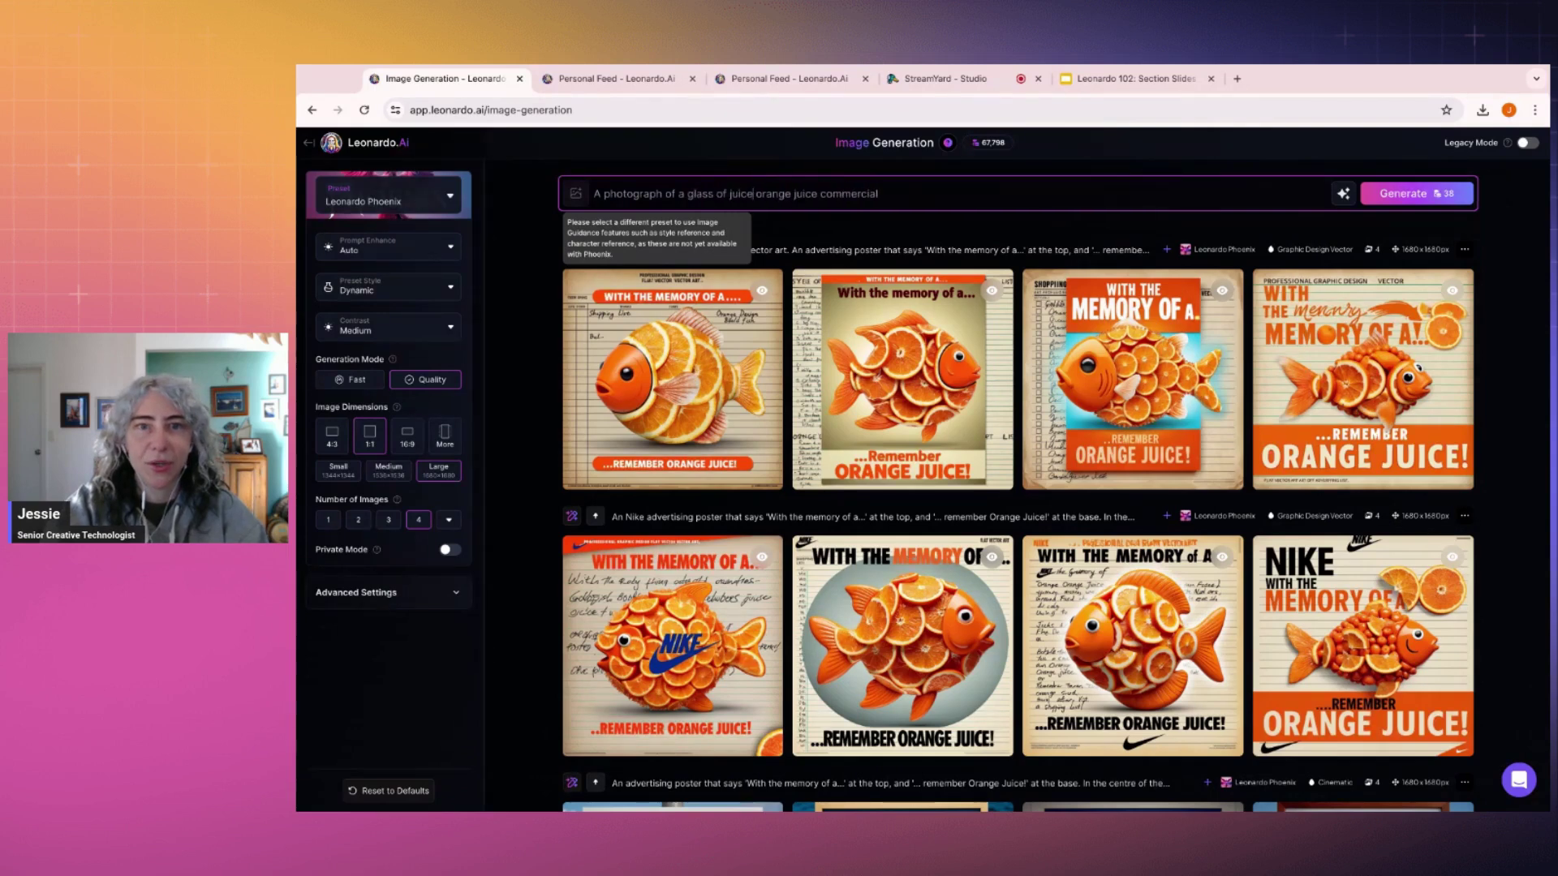
key(BackSpace)
key(BackSpace)
key(BackSpace)
key(BackSpace)
key(BackSpace)
text(orange ju)
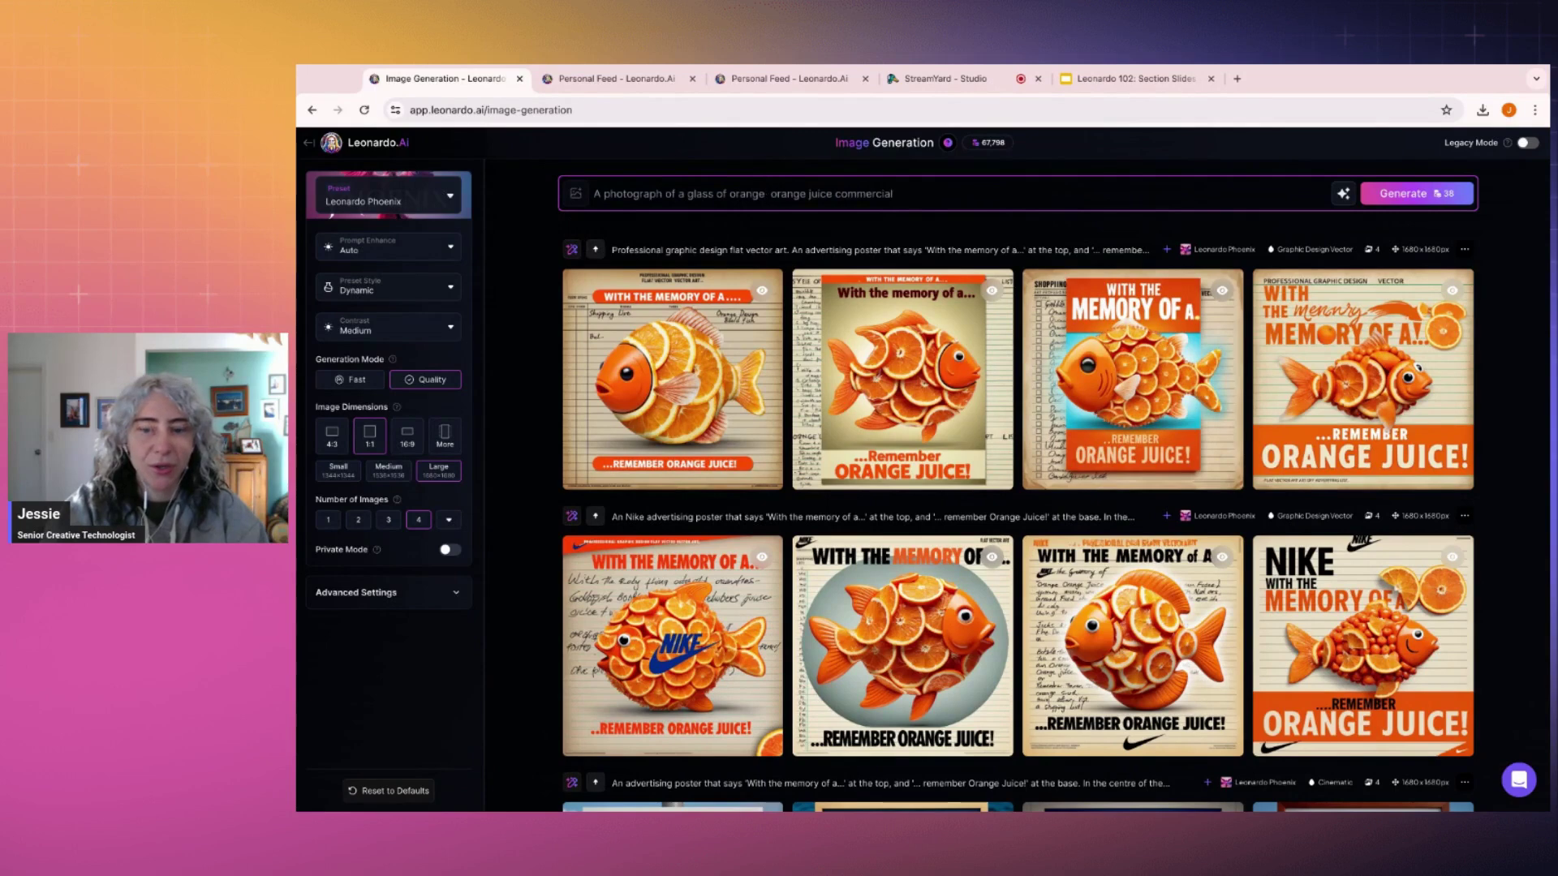
text(ice for)
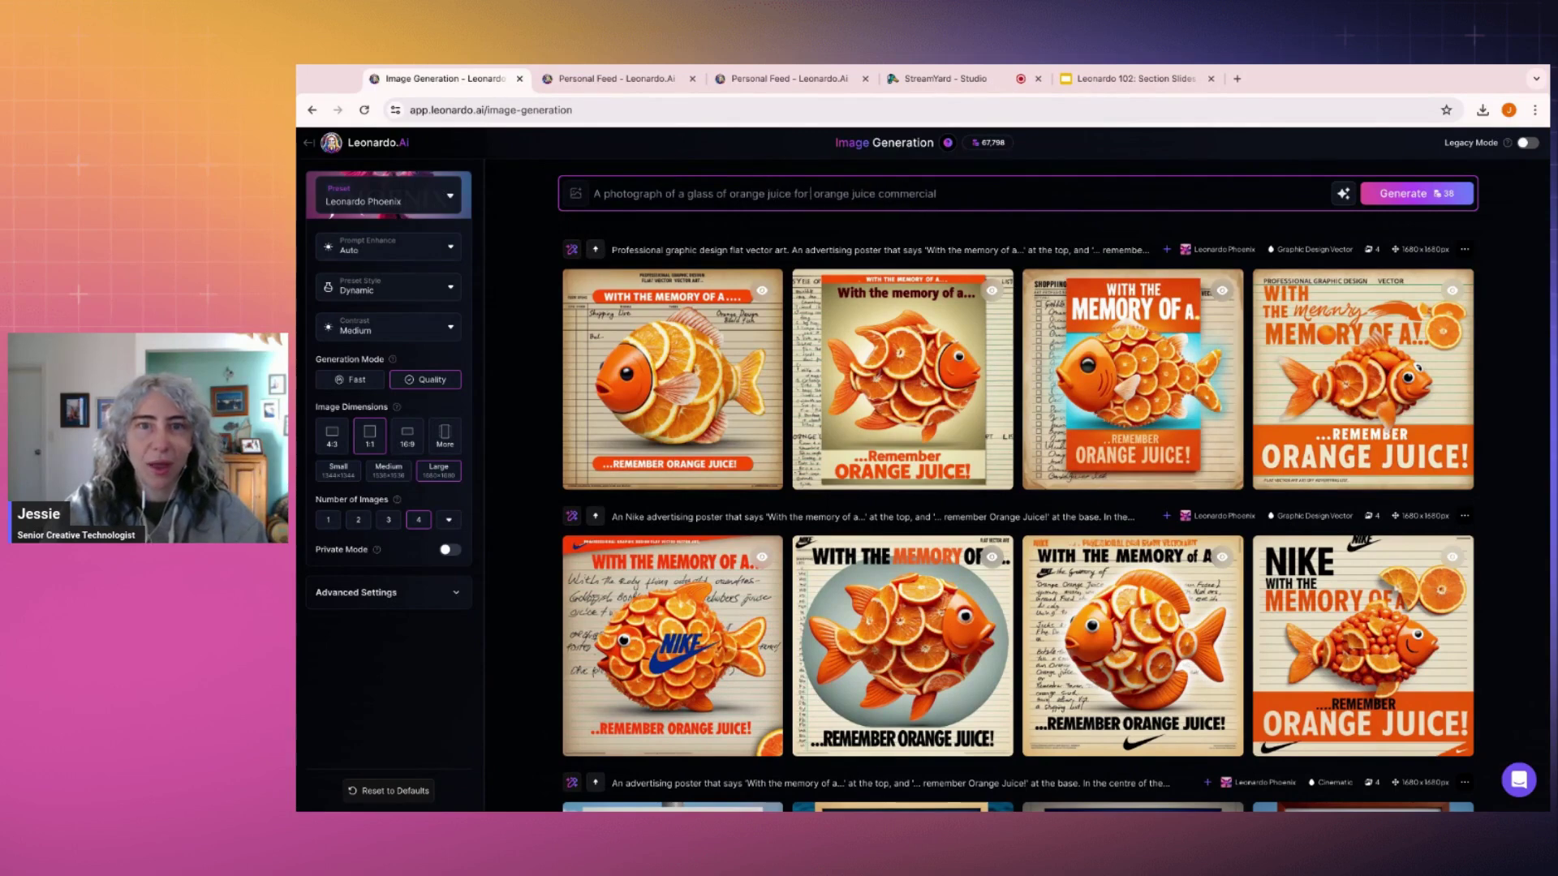
text( an)
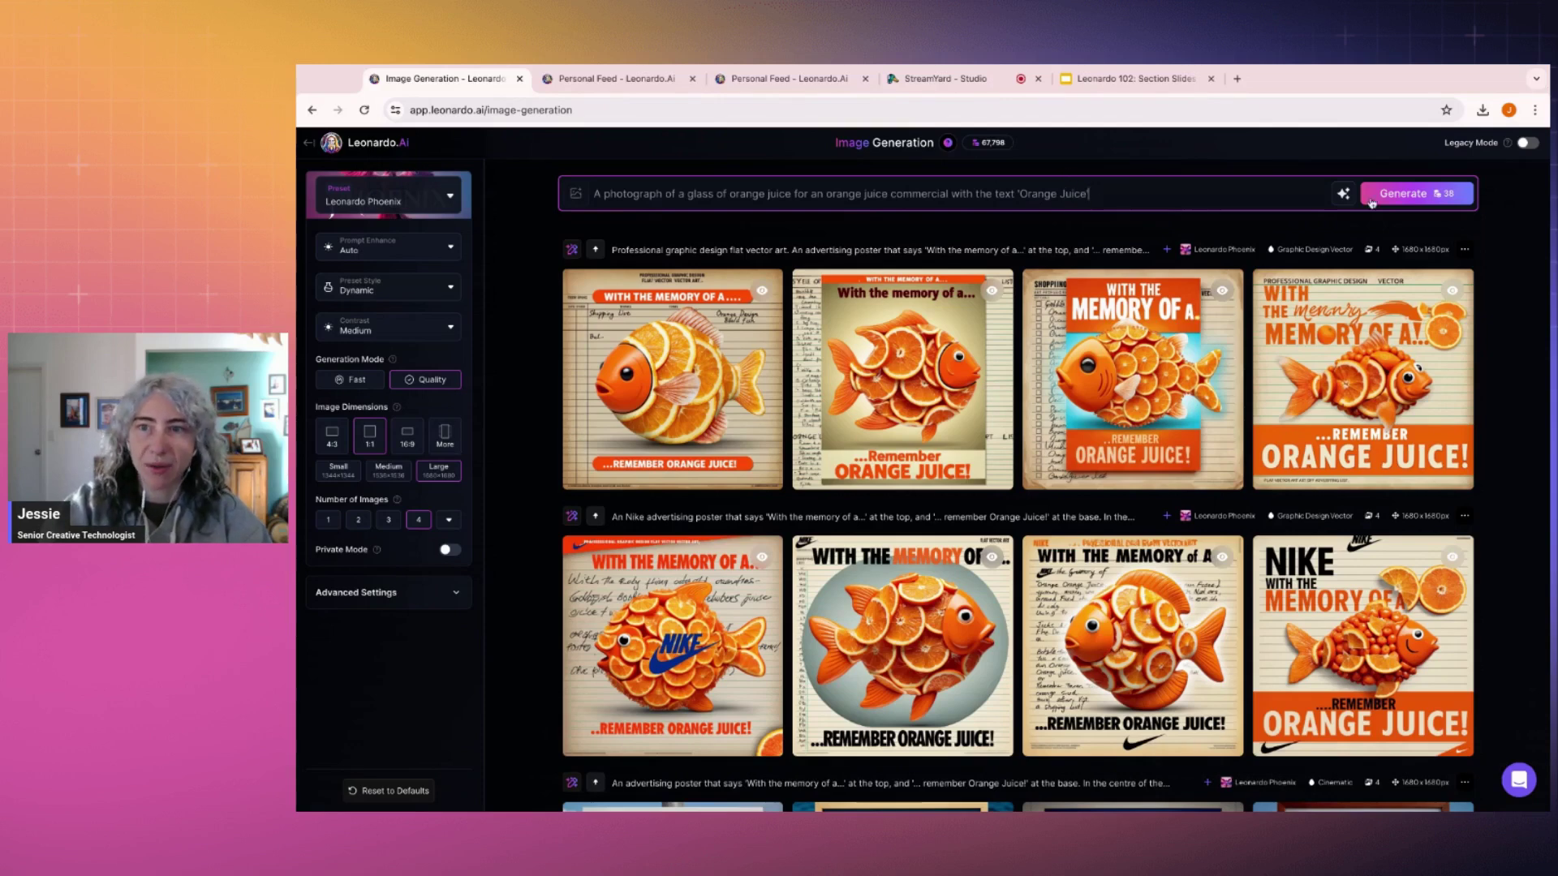
click(1343, 195)
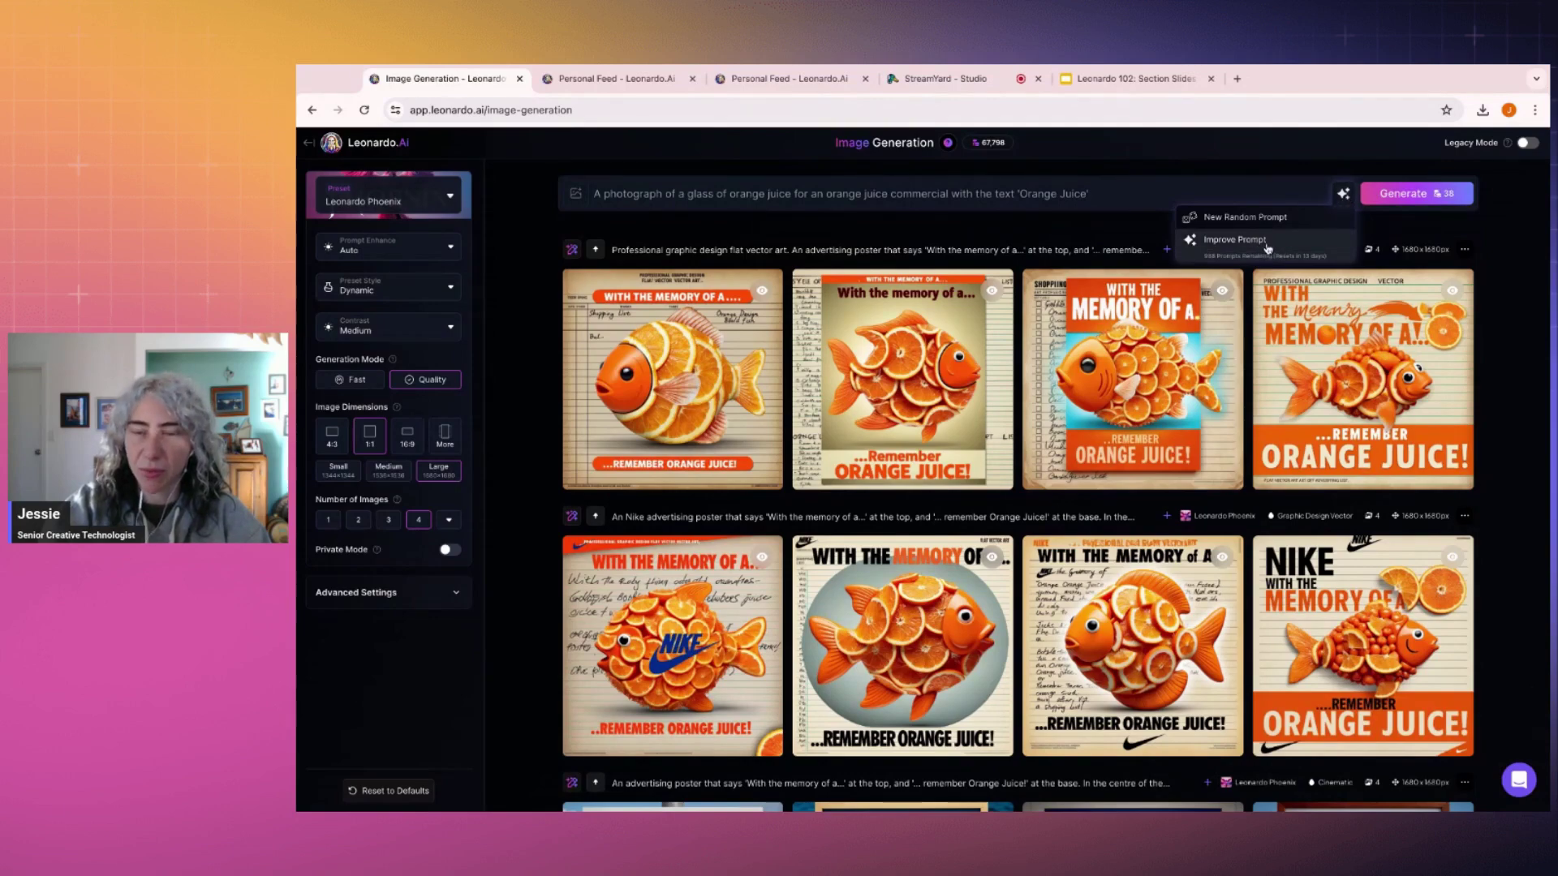
click(1125, 196)
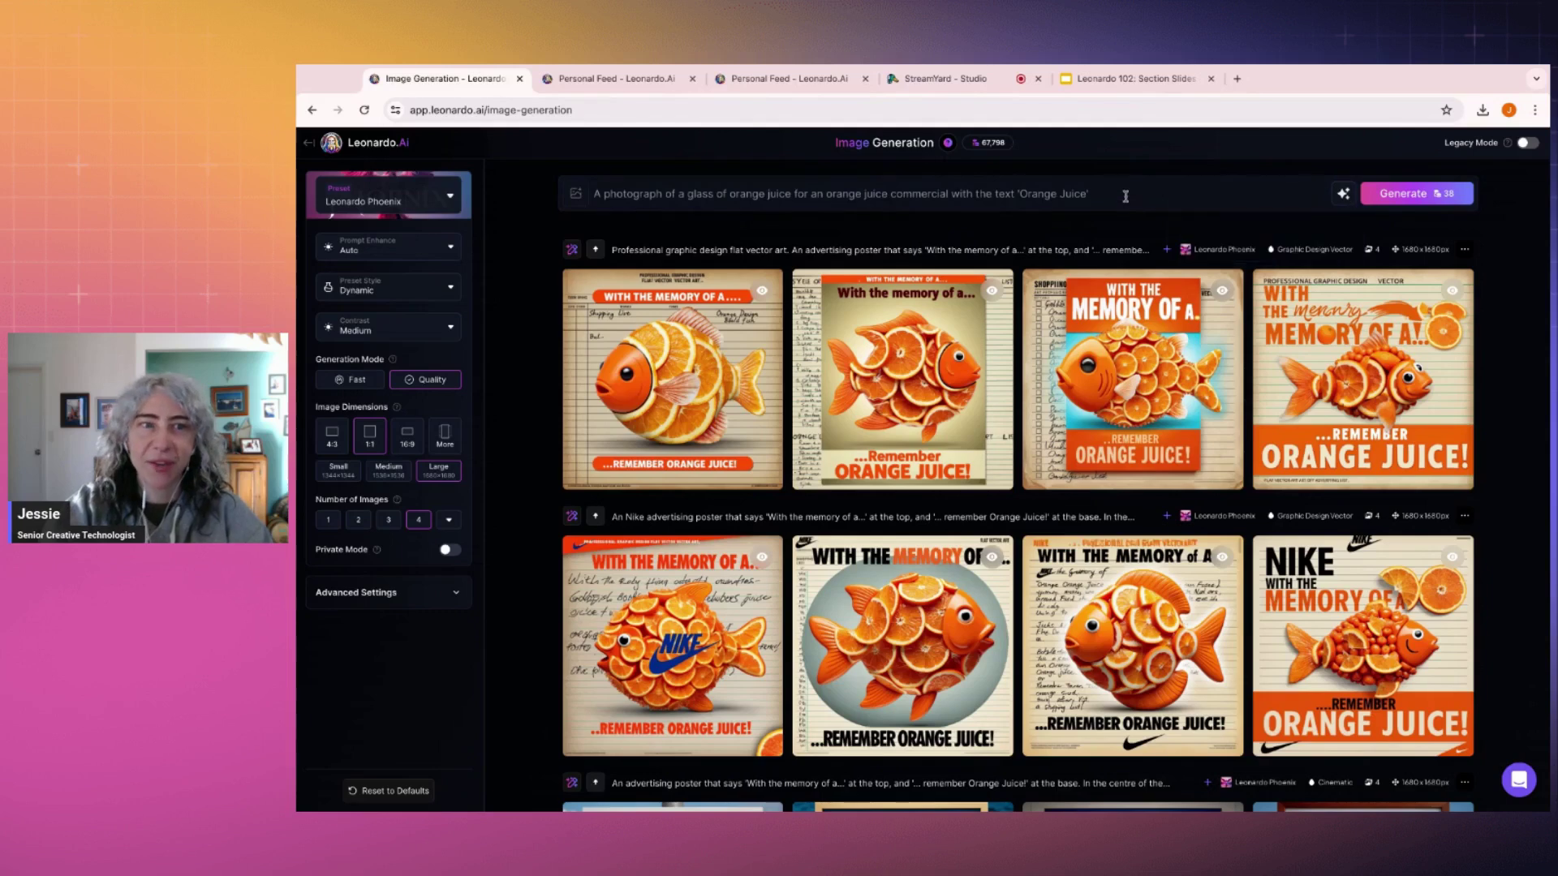
Step: Generate the glass-of-orange-juice prompt, then browse the saved Orange Juice images full size
click(1464, 193)
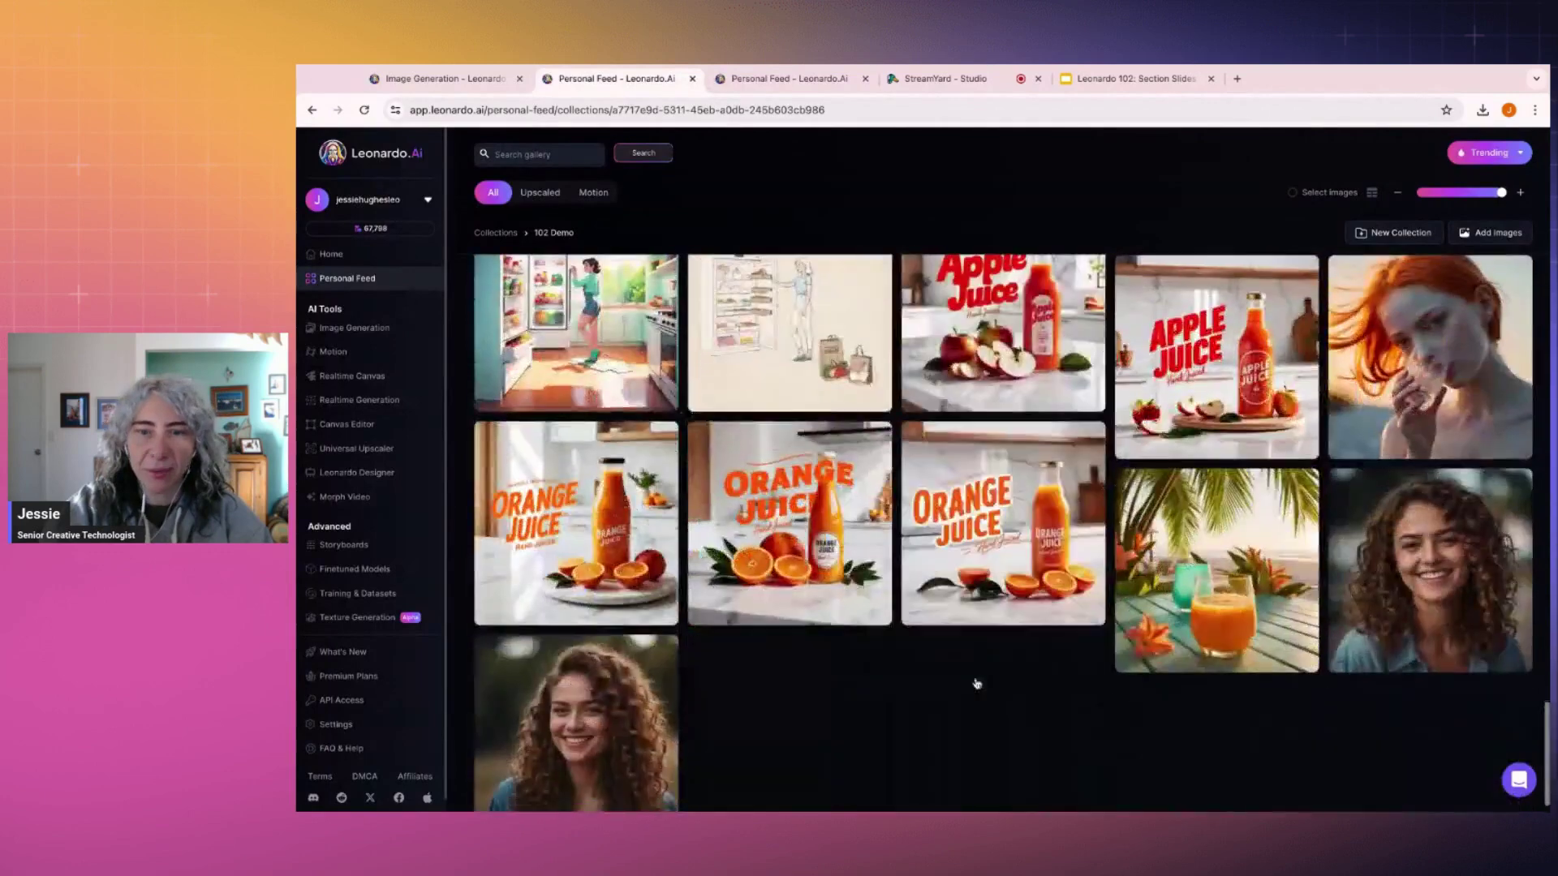
click(1043, 548)
click(867, 306)
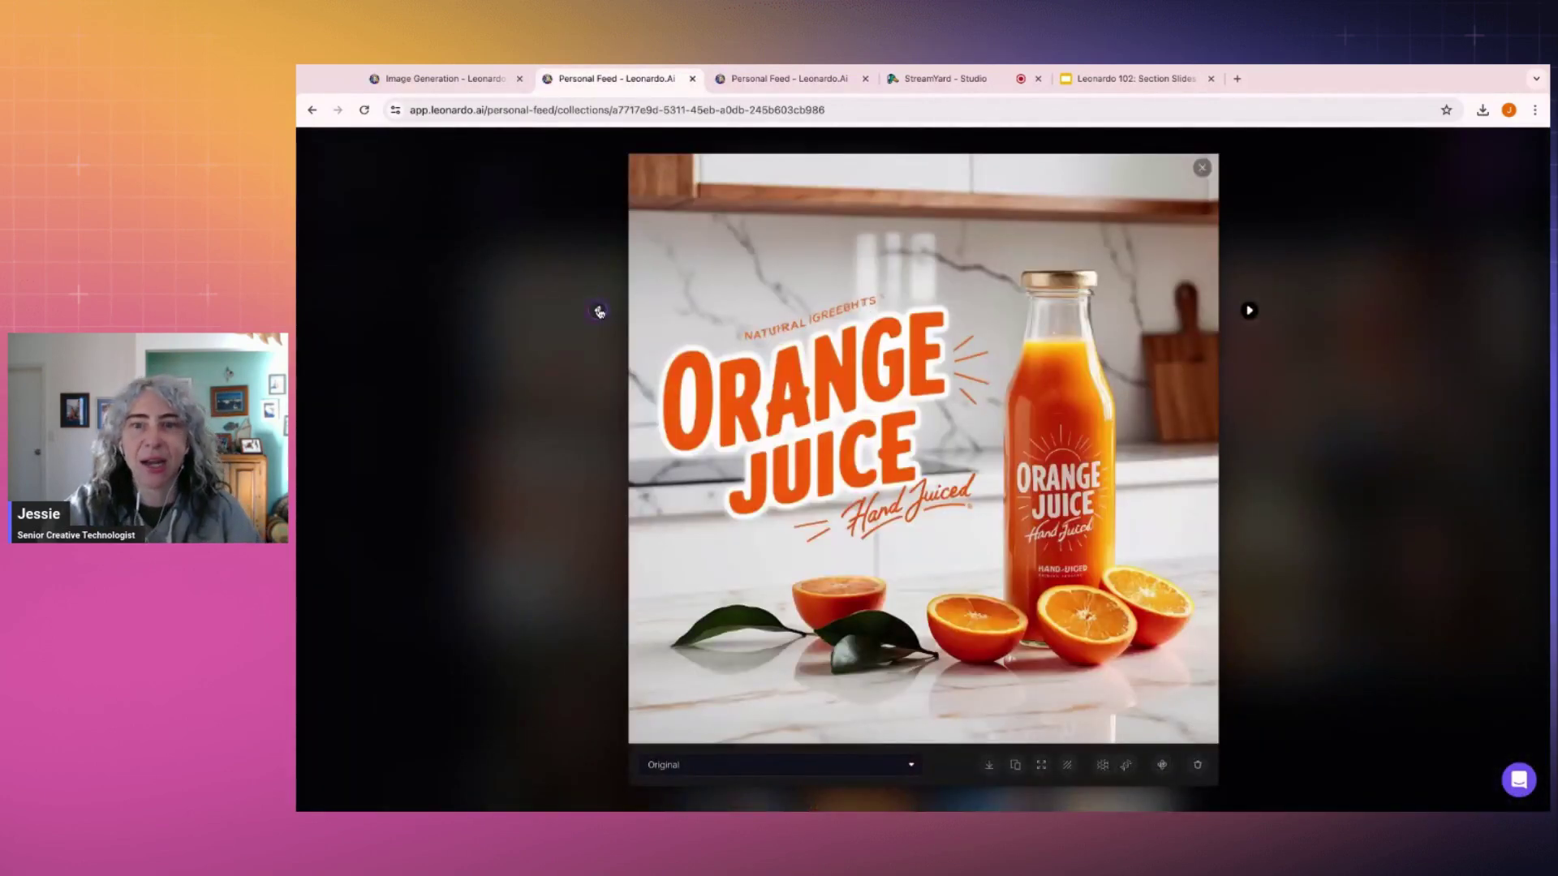
click(599, 313)
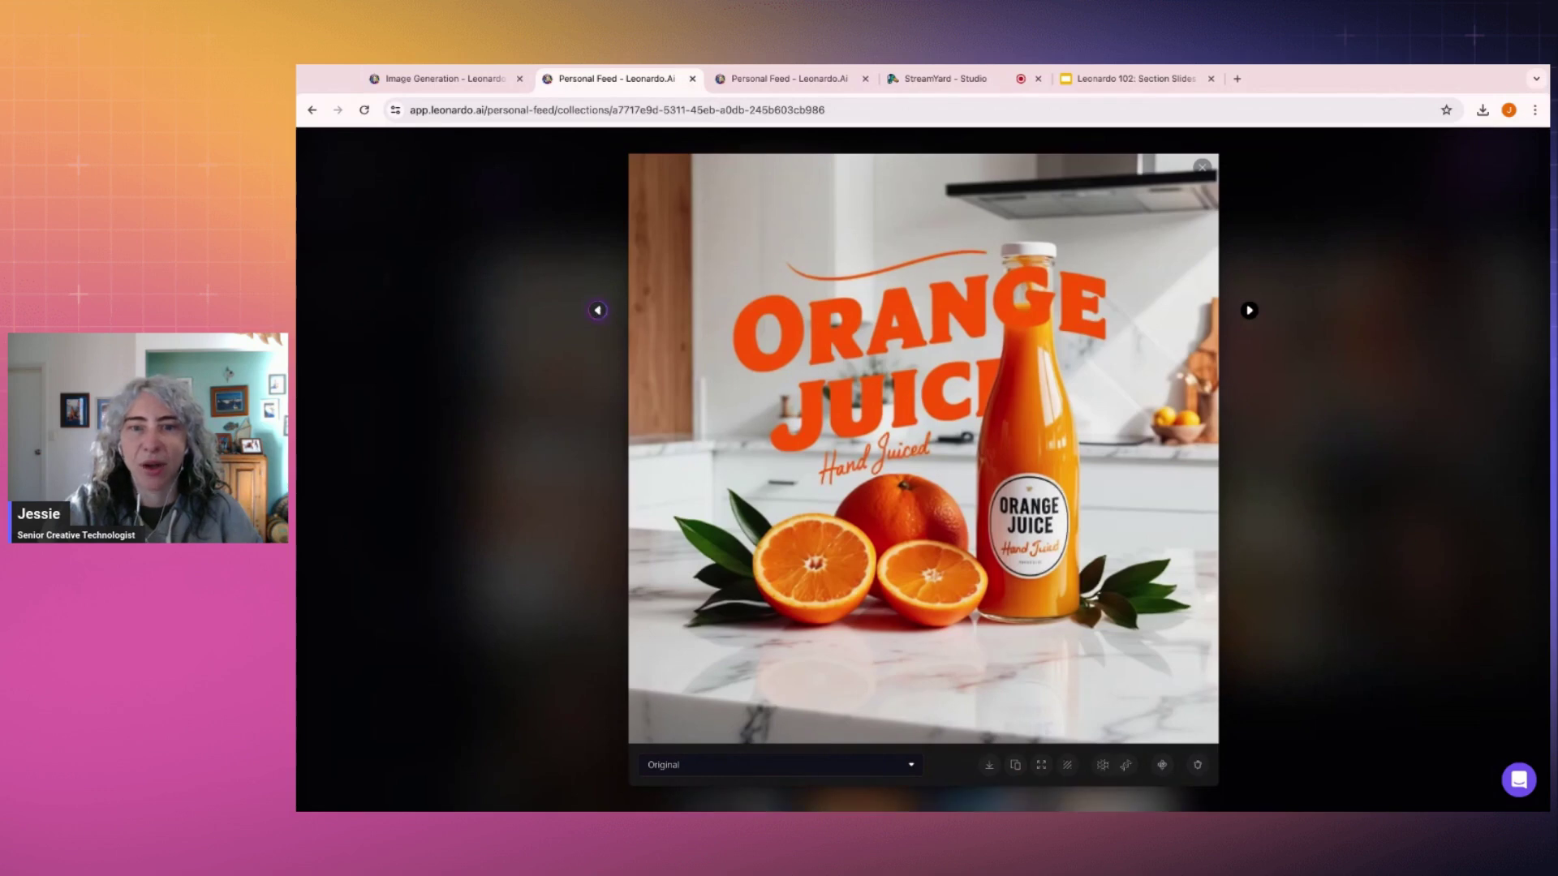
click(598, 310)
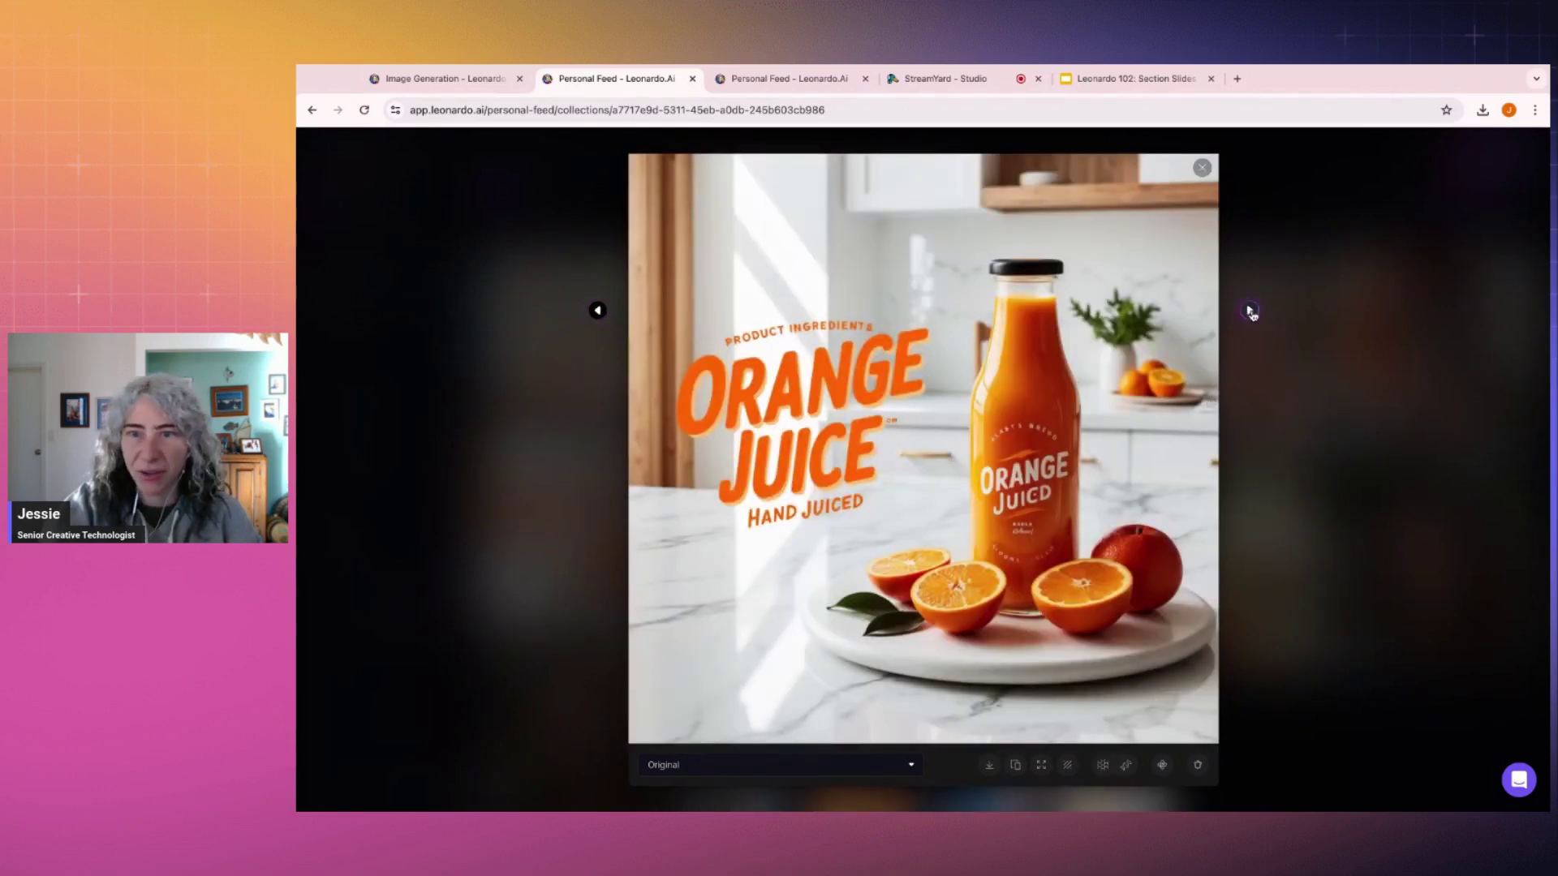
click(1249, 311)
click(1250, 311)
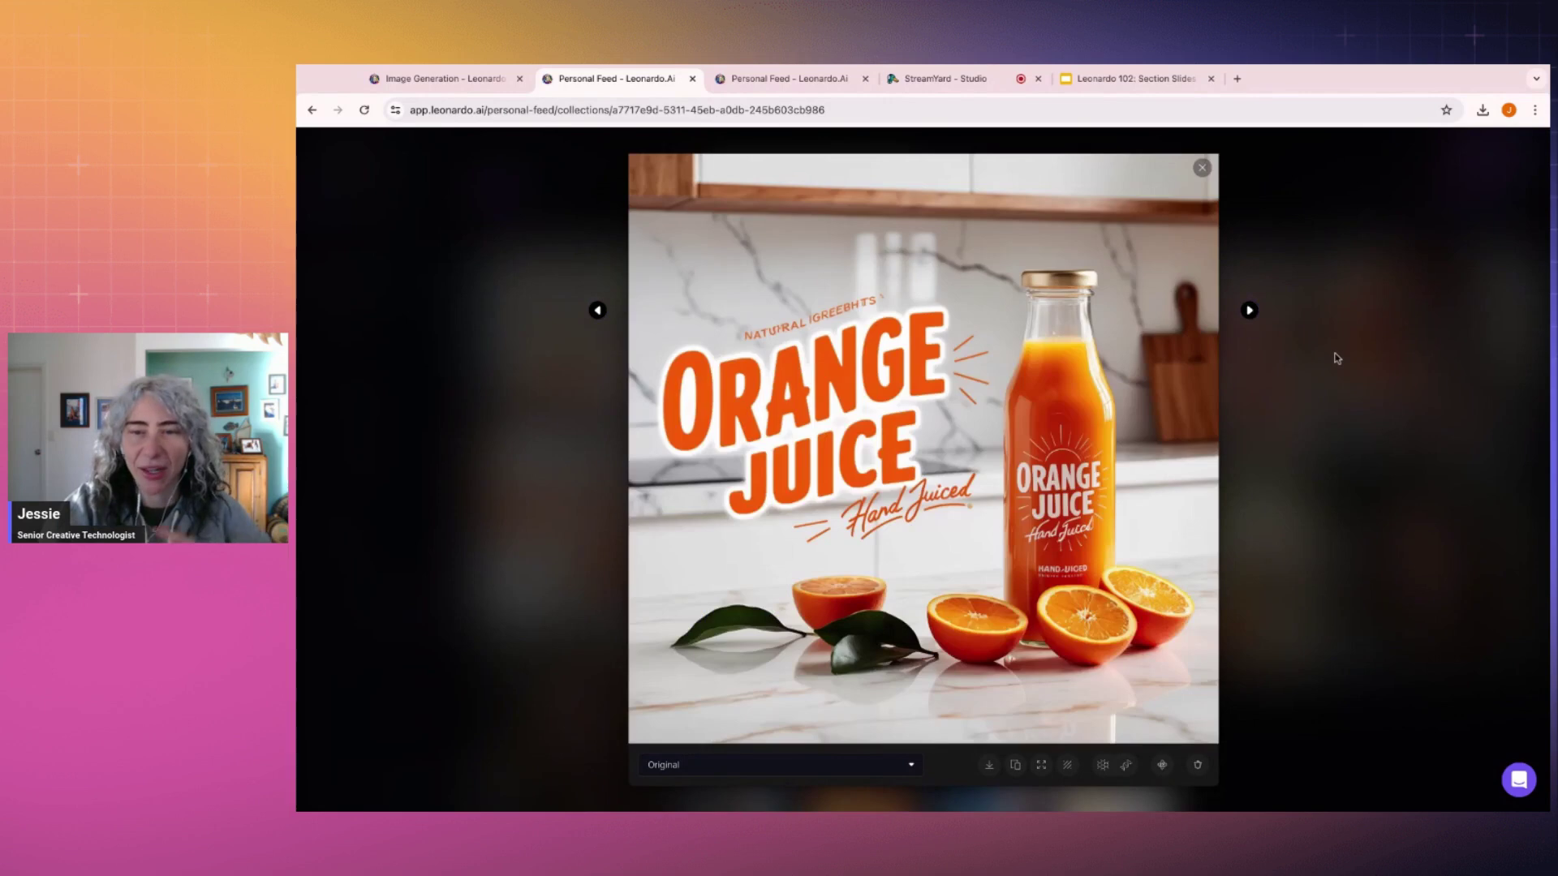
click(1338, 358)
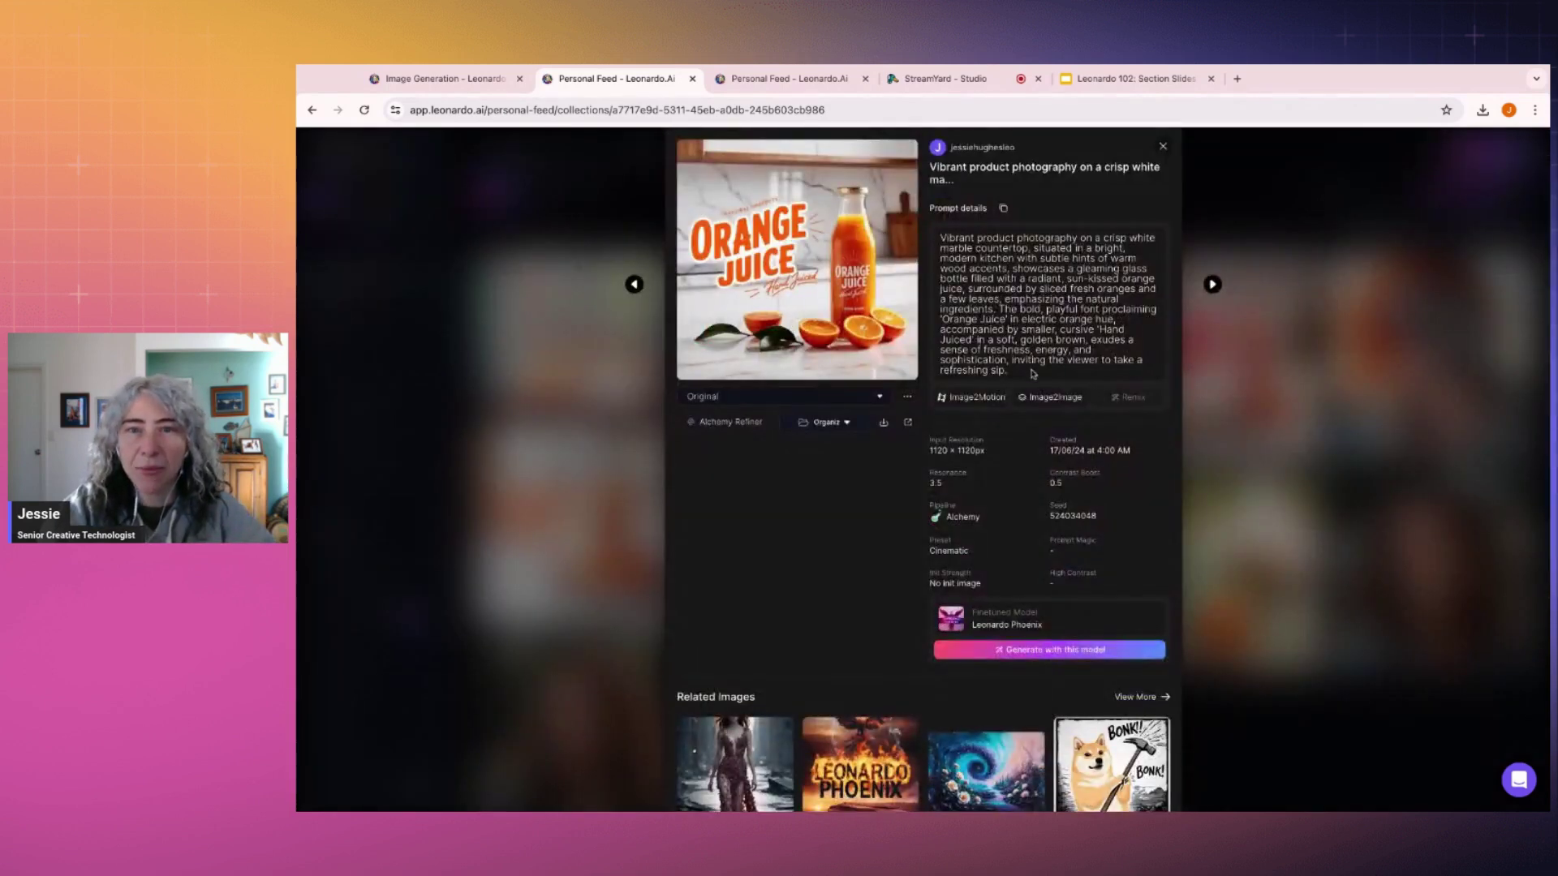
Step: Copy the Orange Juice image's marble-countertop prompt over the current prompt and generate it
triple_click(1014, 376)
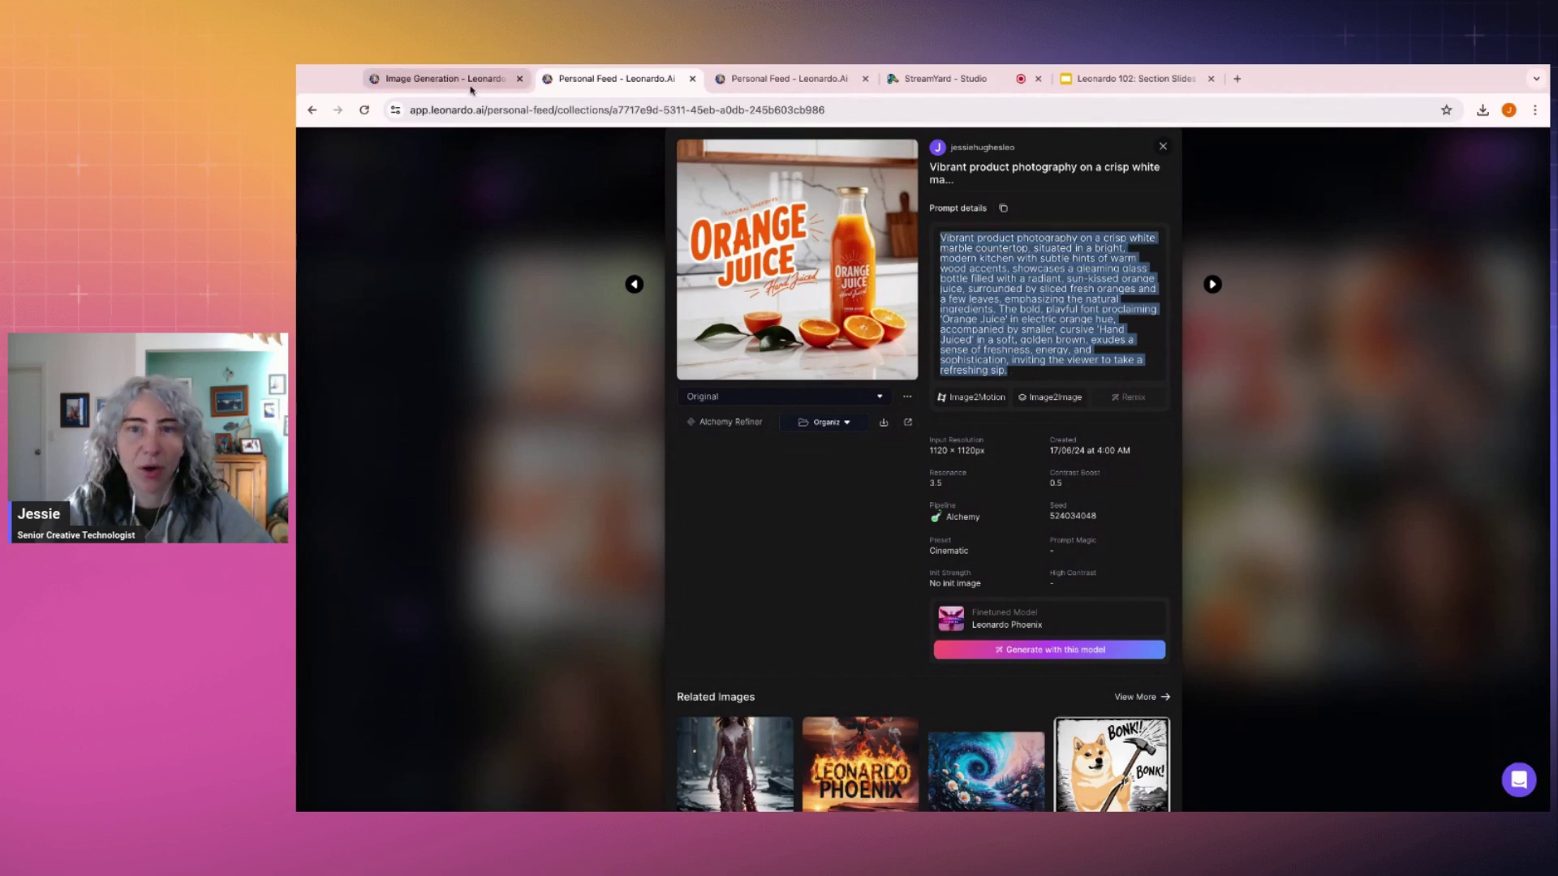
click(444, 79)
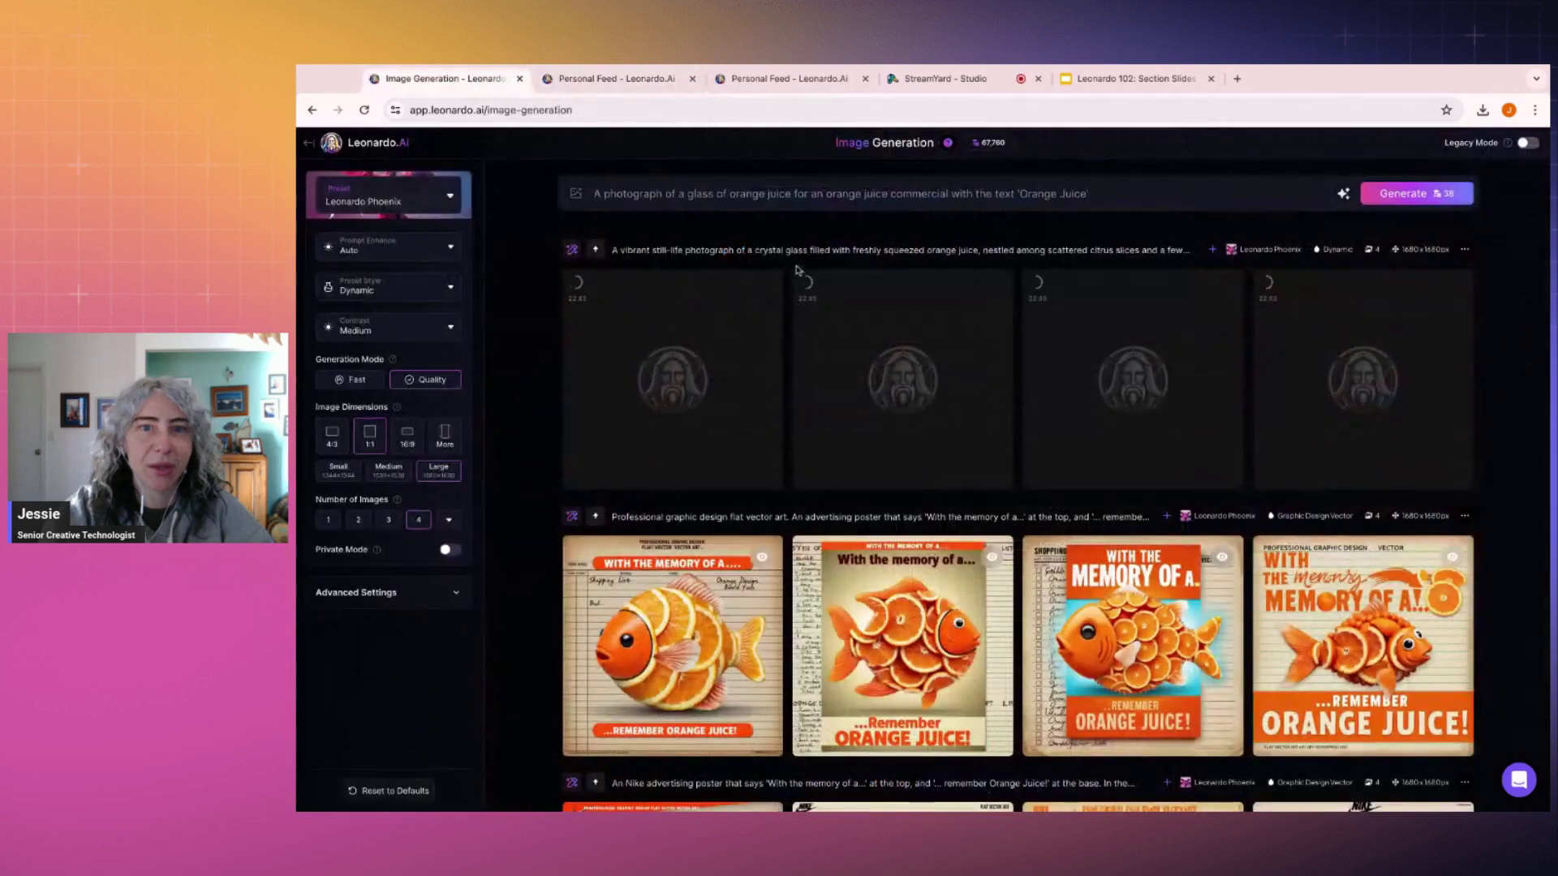
drag(1018, 194, 1146, 196)
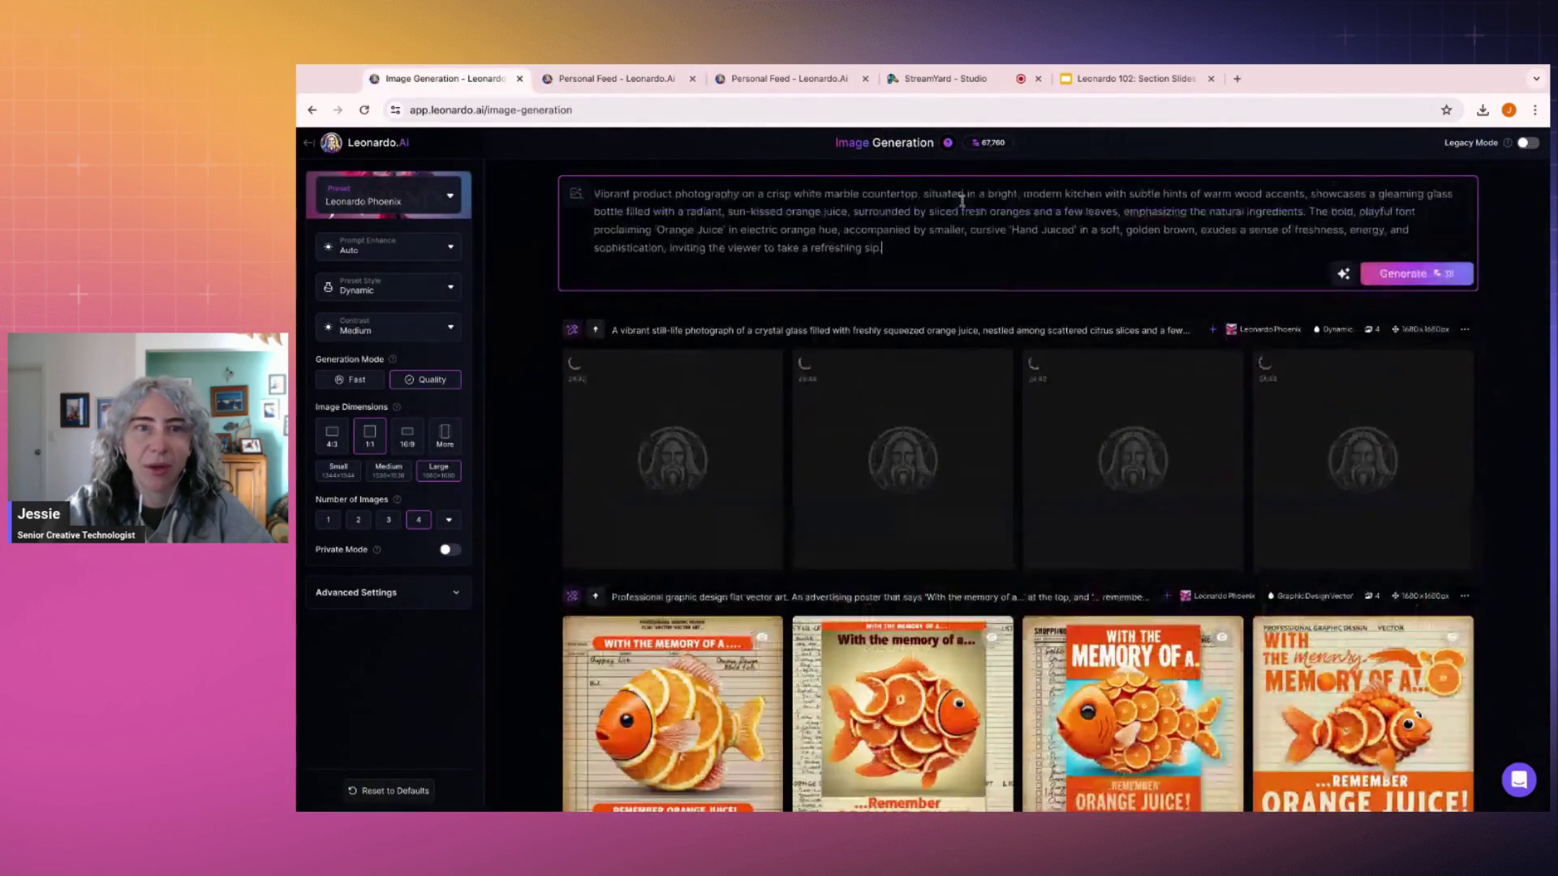
click(1412, 273)
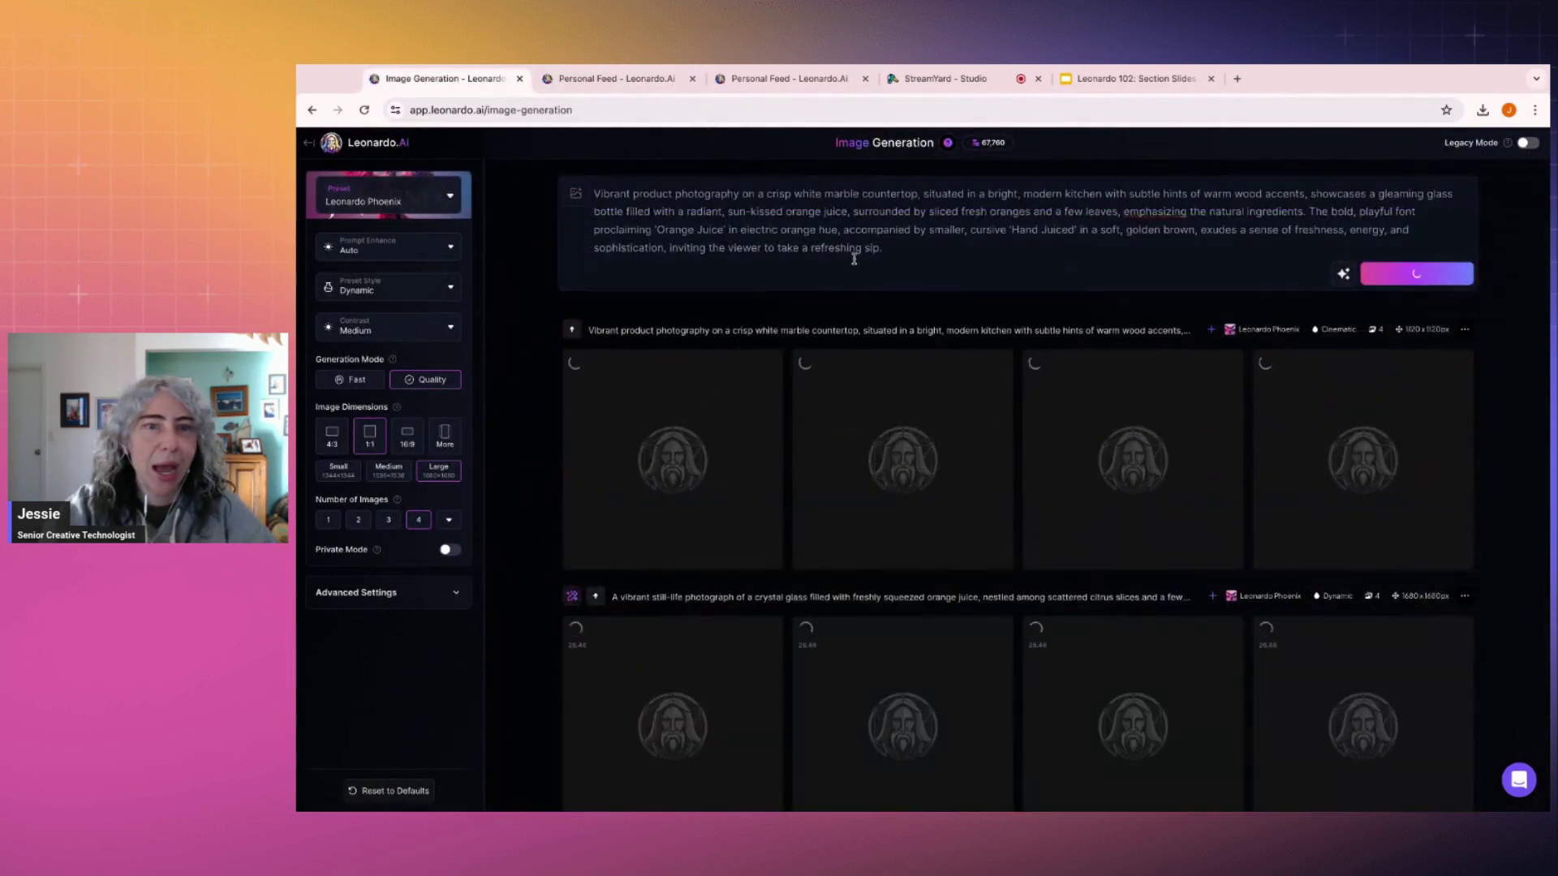
click(617, 79)
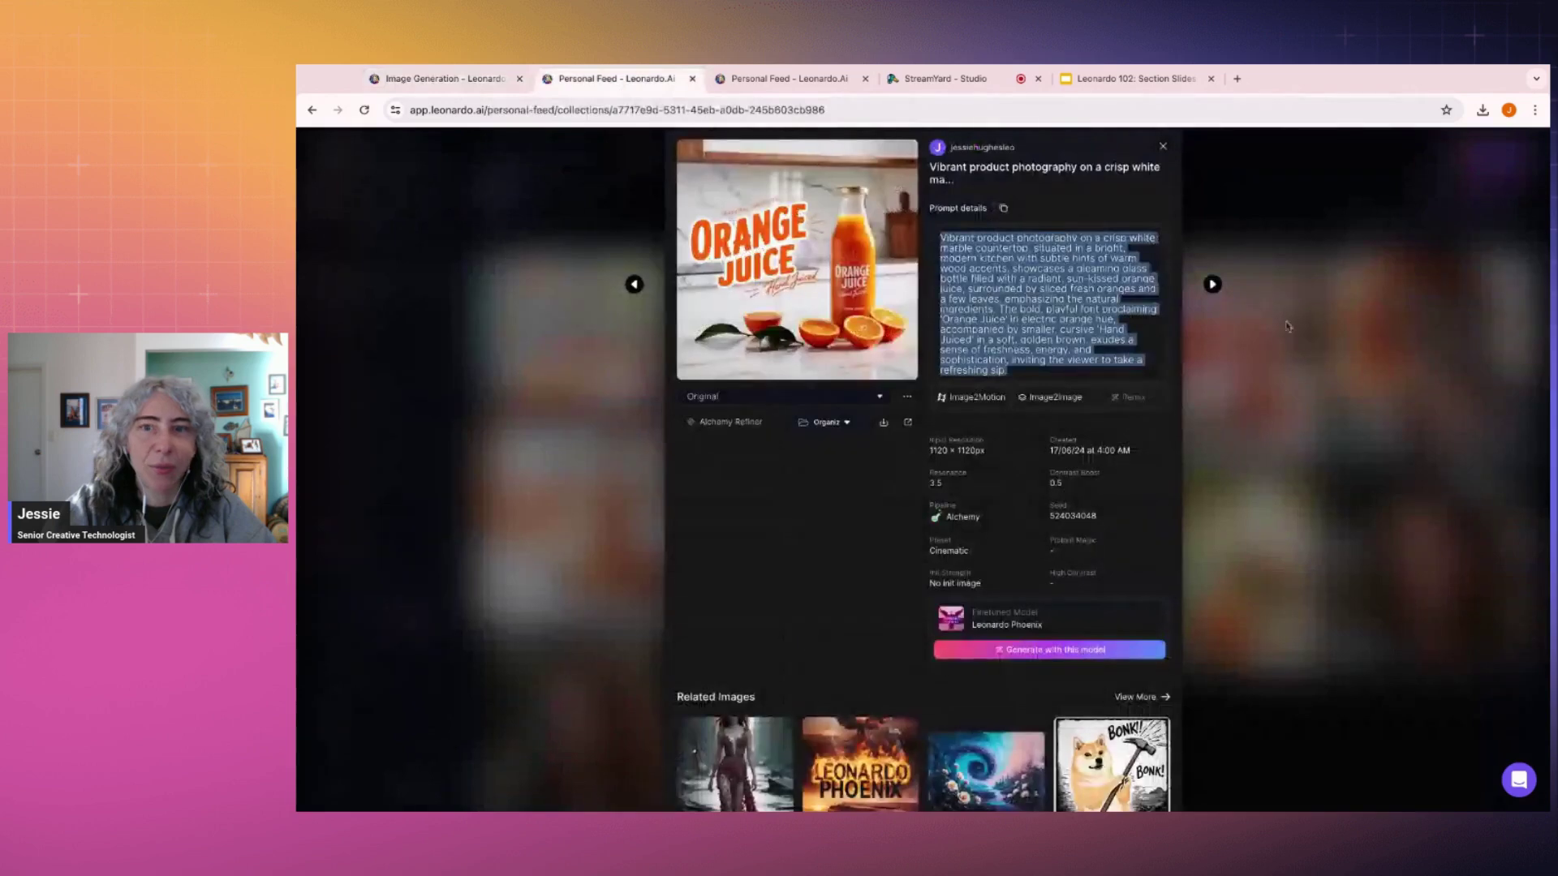
click(1322, 318)
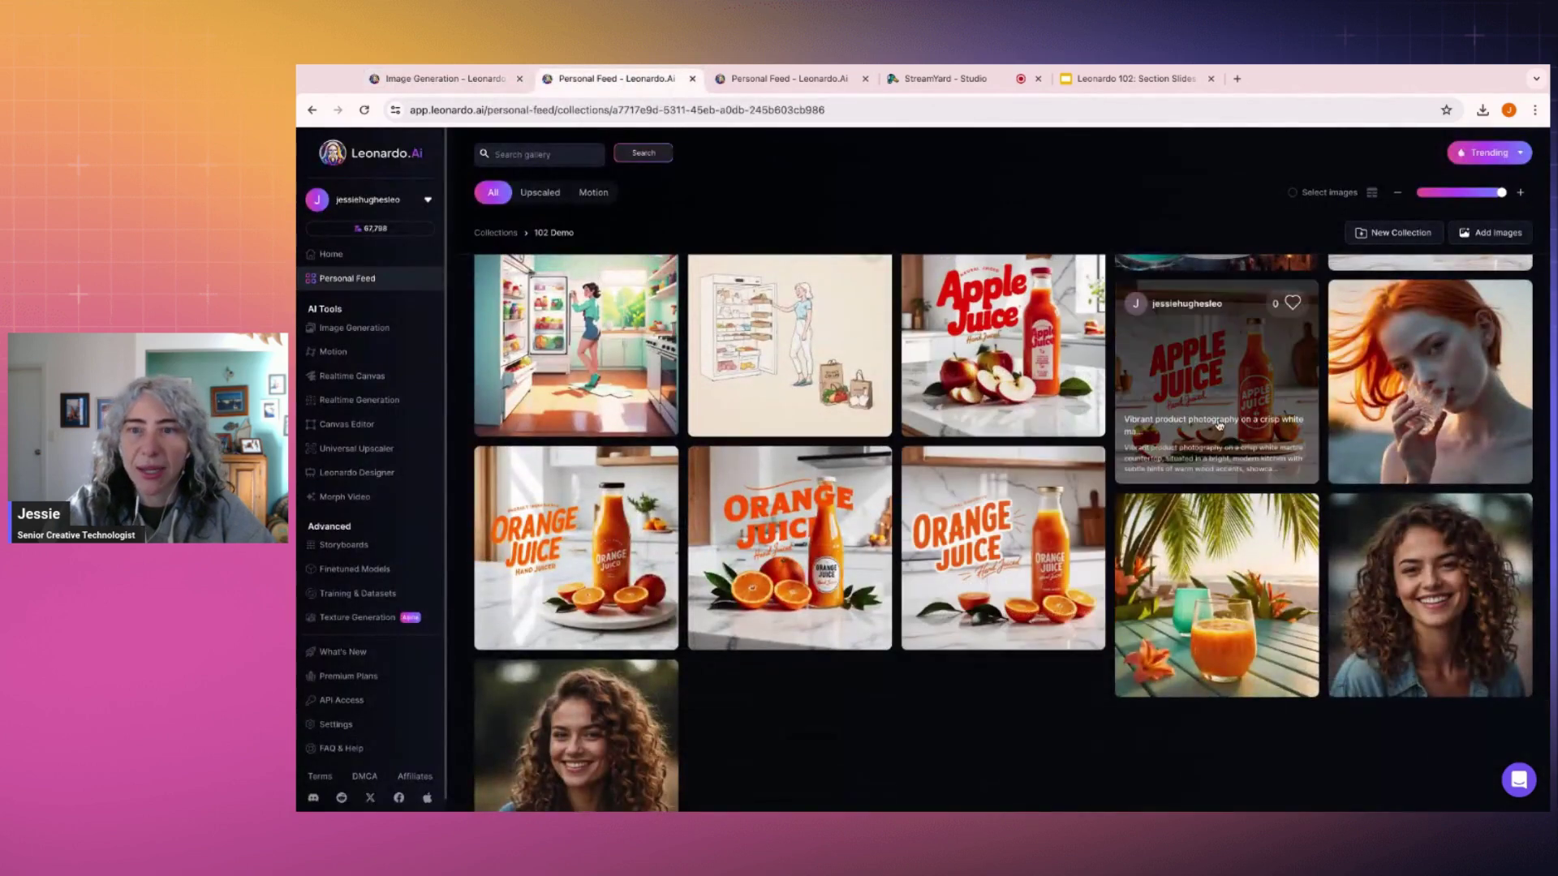
click(1180, 390)
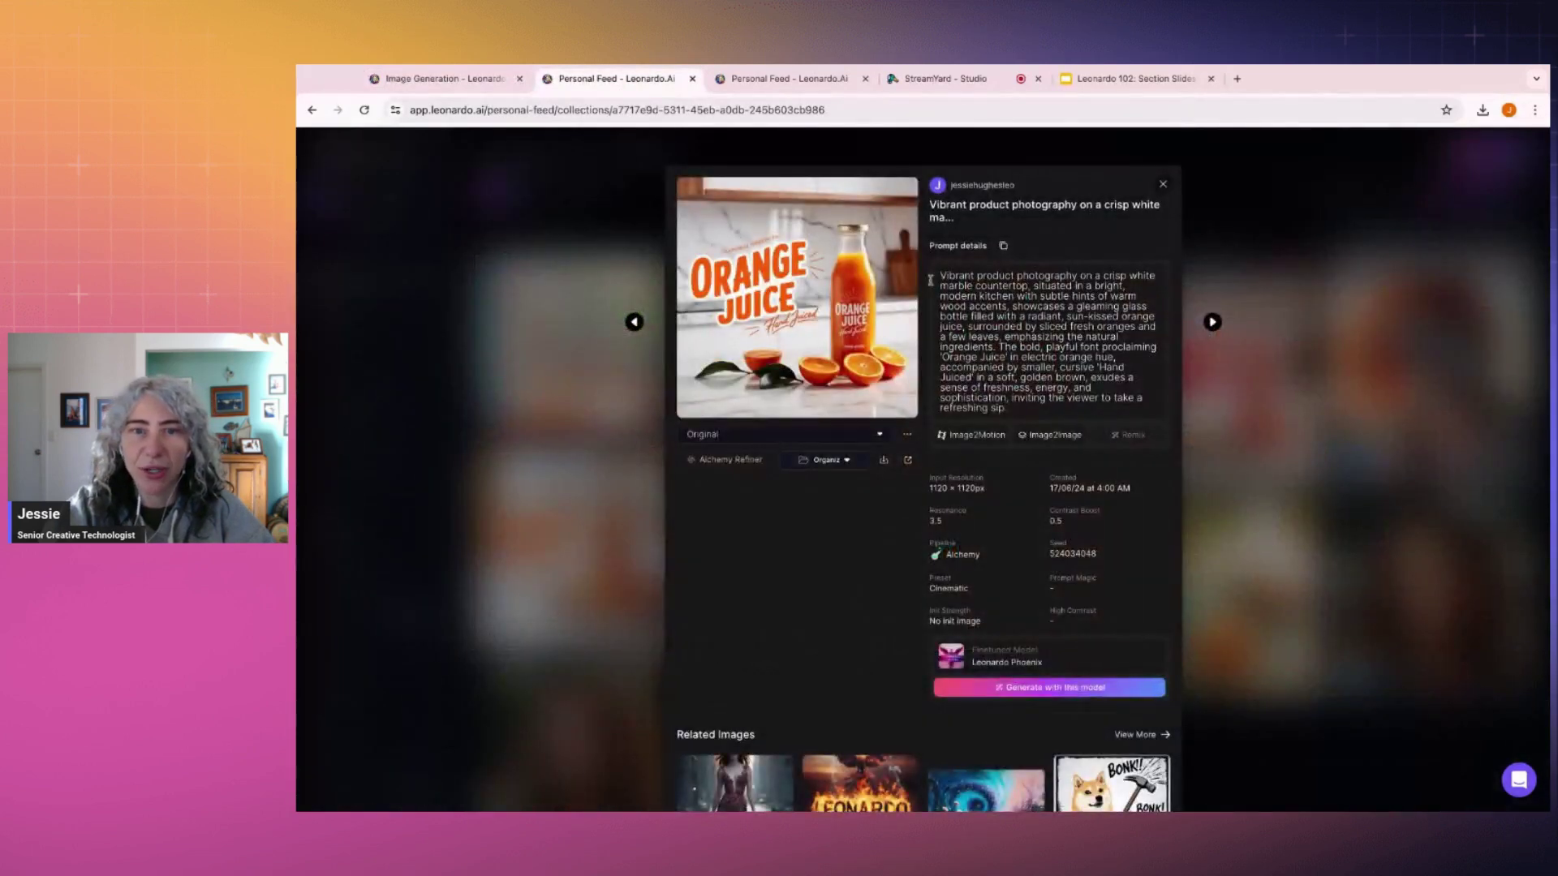
click(1315, 392)
click(1006, 349)
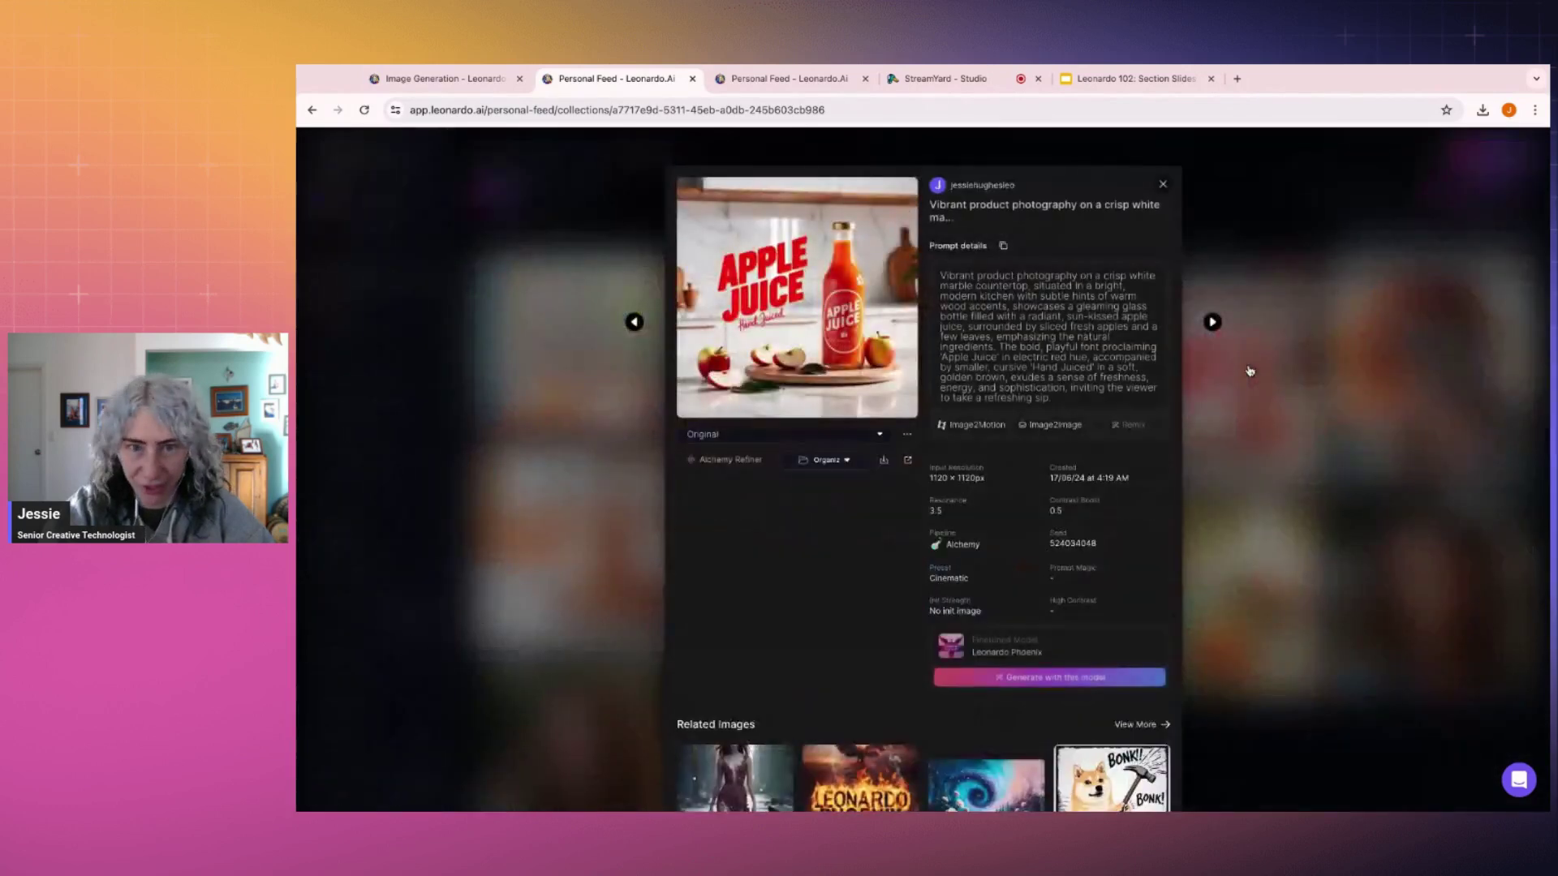
click(865, 332)
click(1412, 435)
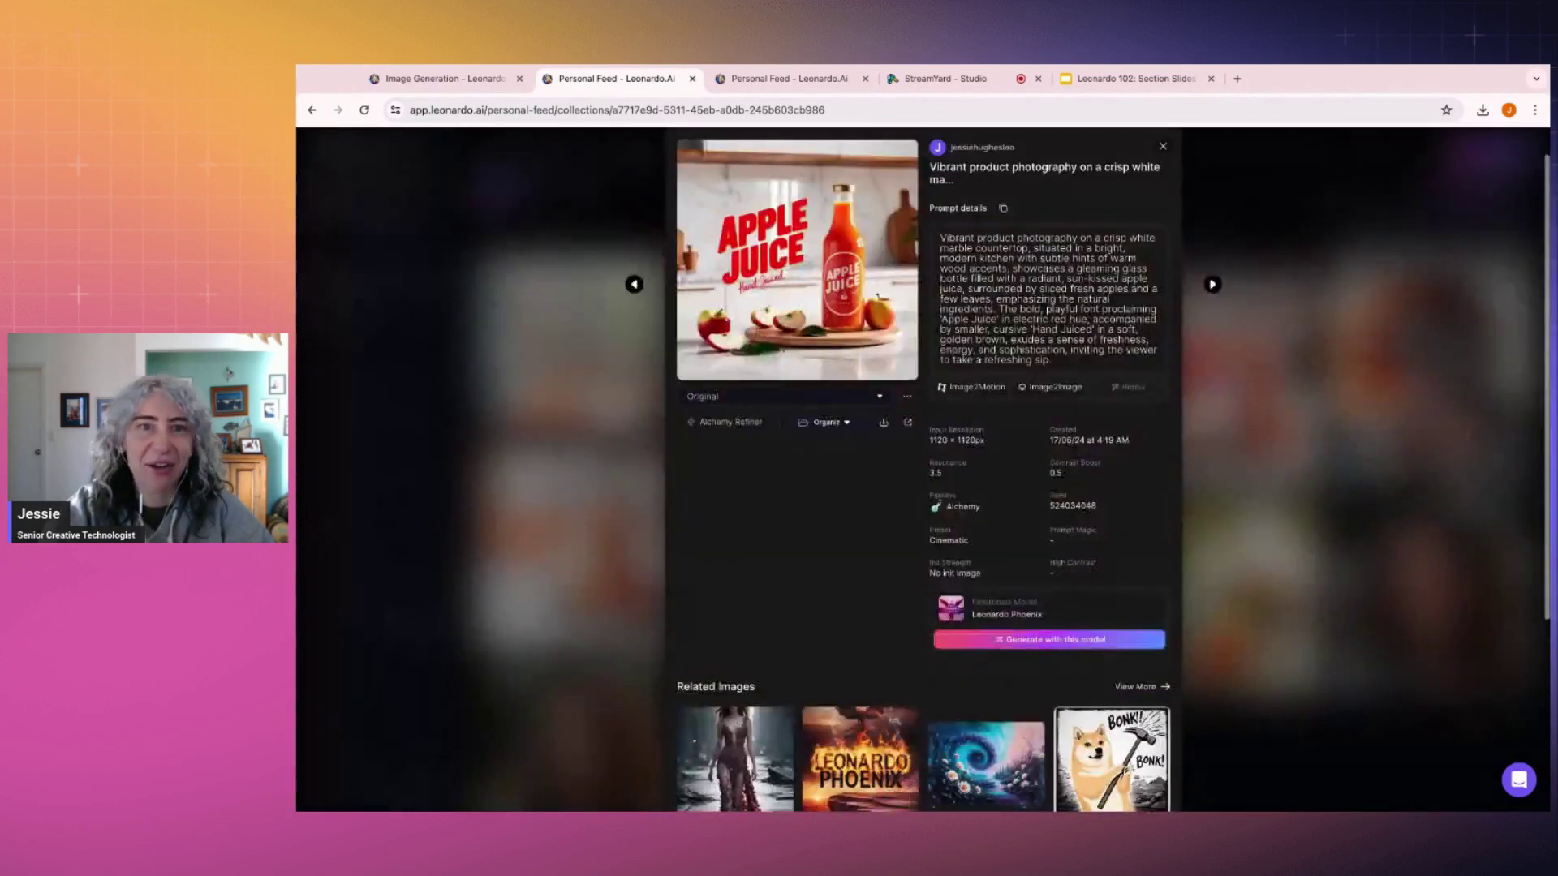
click(442, 85)
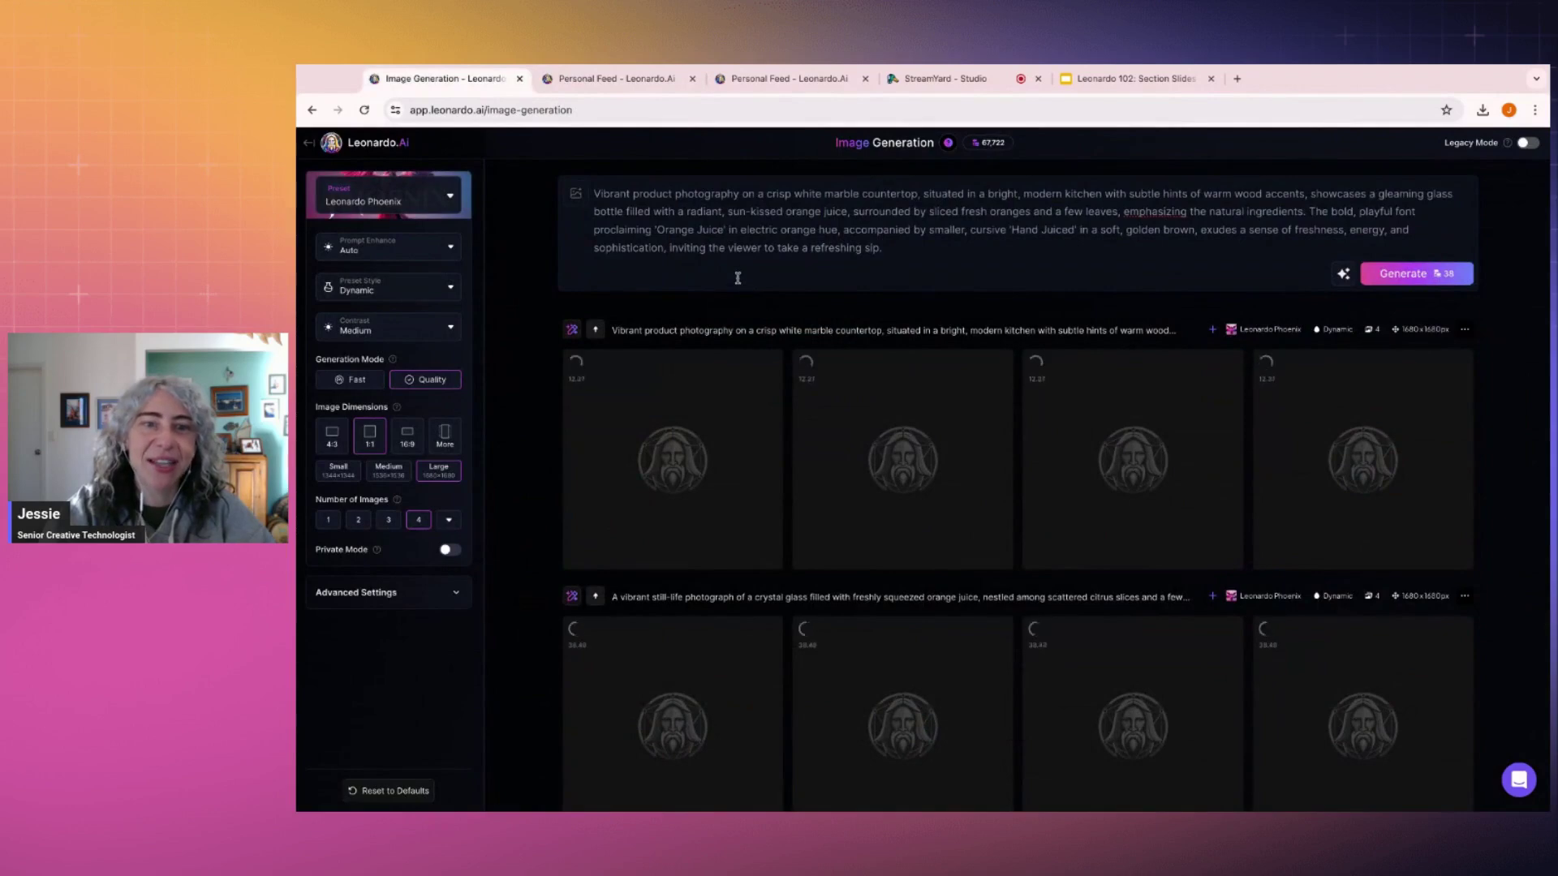
Step: Scroll and zoom the feed while the crystal-glass orange juice images finish rendering
scroll(755, 285, down, 2)
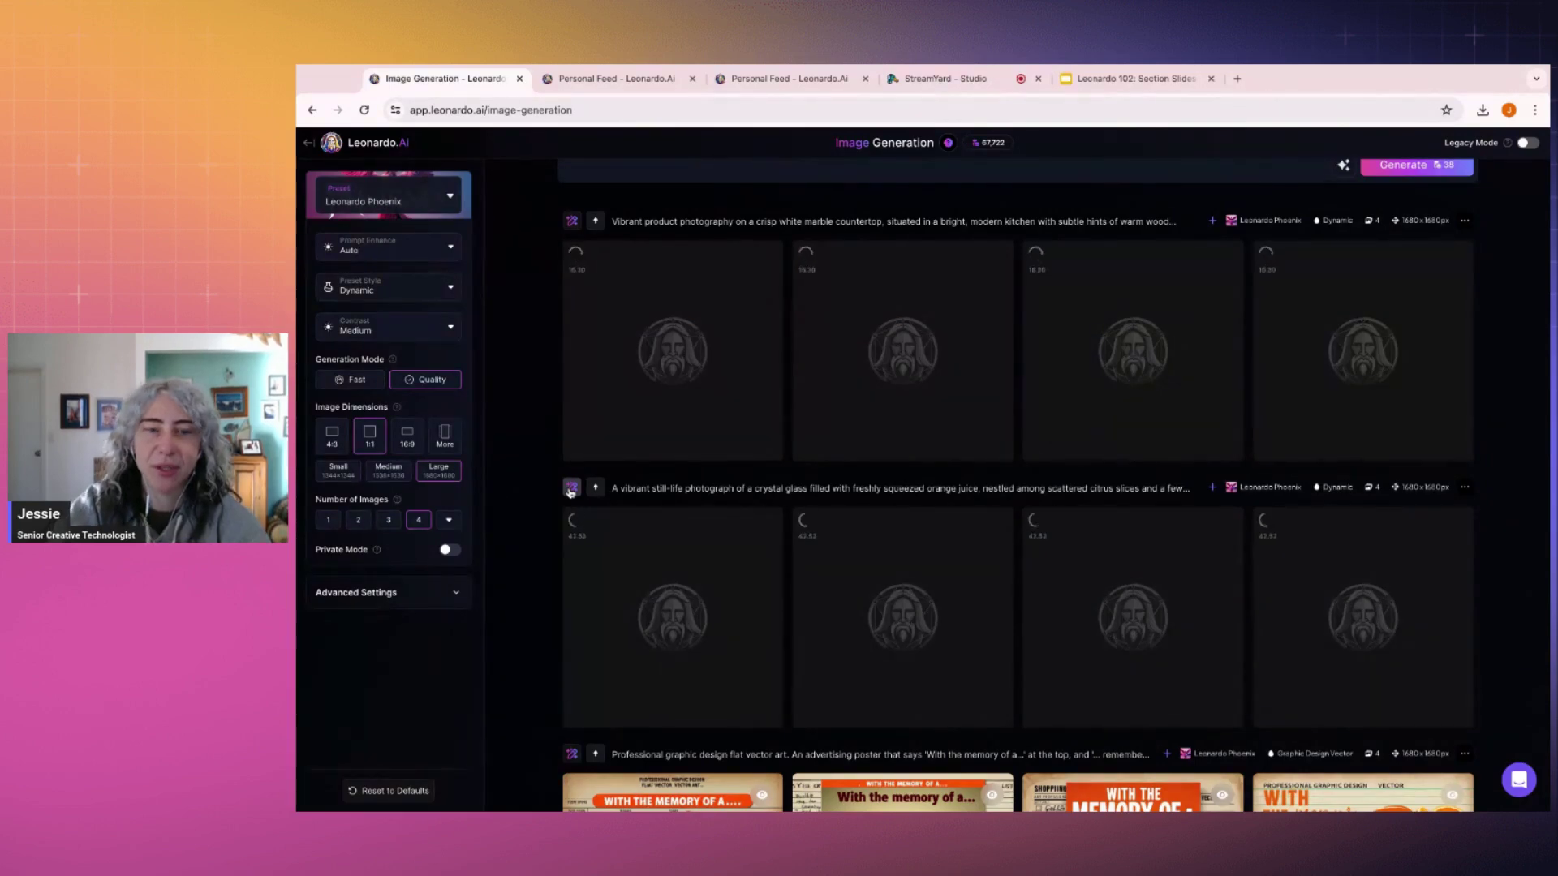
key(ctrl+plus)
key(ctrl+plus)
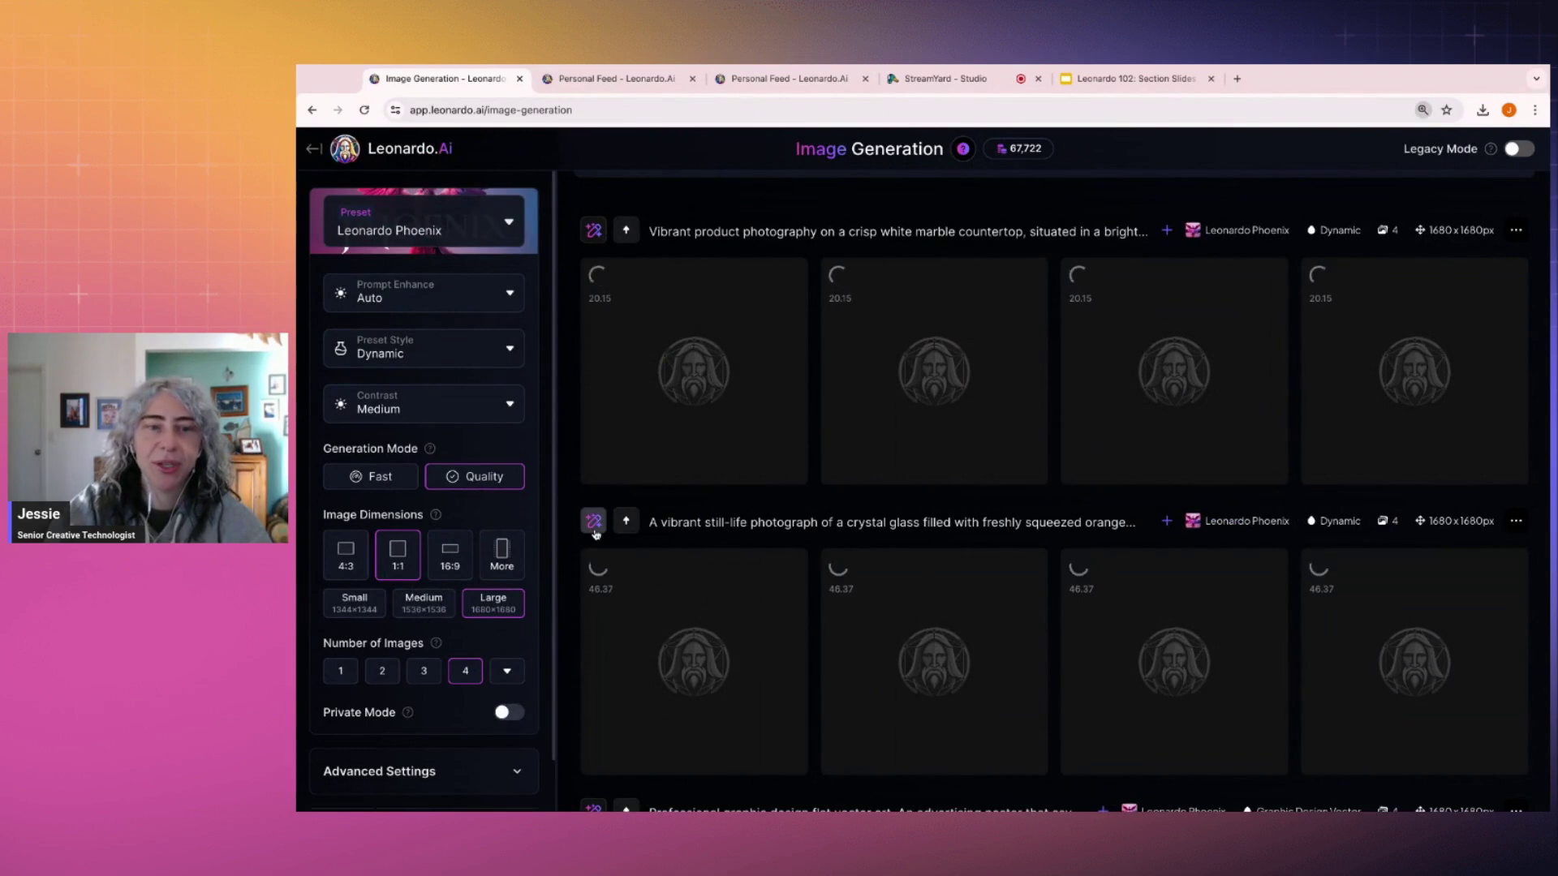
key(ctrl+minus)
key(ctrl+minus)
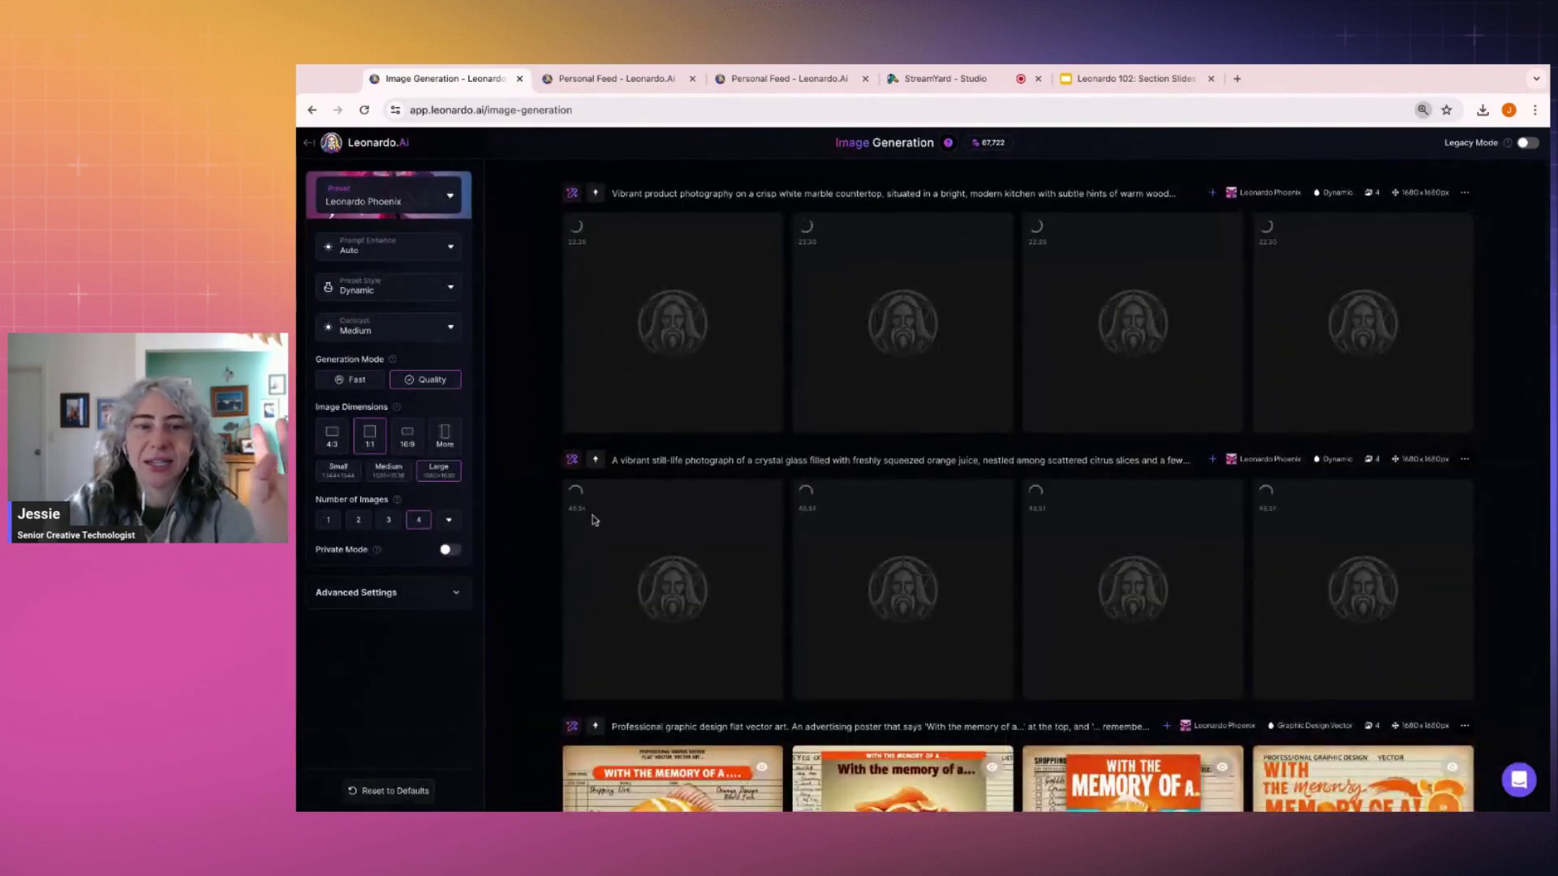
key(ctrl+minus)
scroll(597, 499, down, 1)
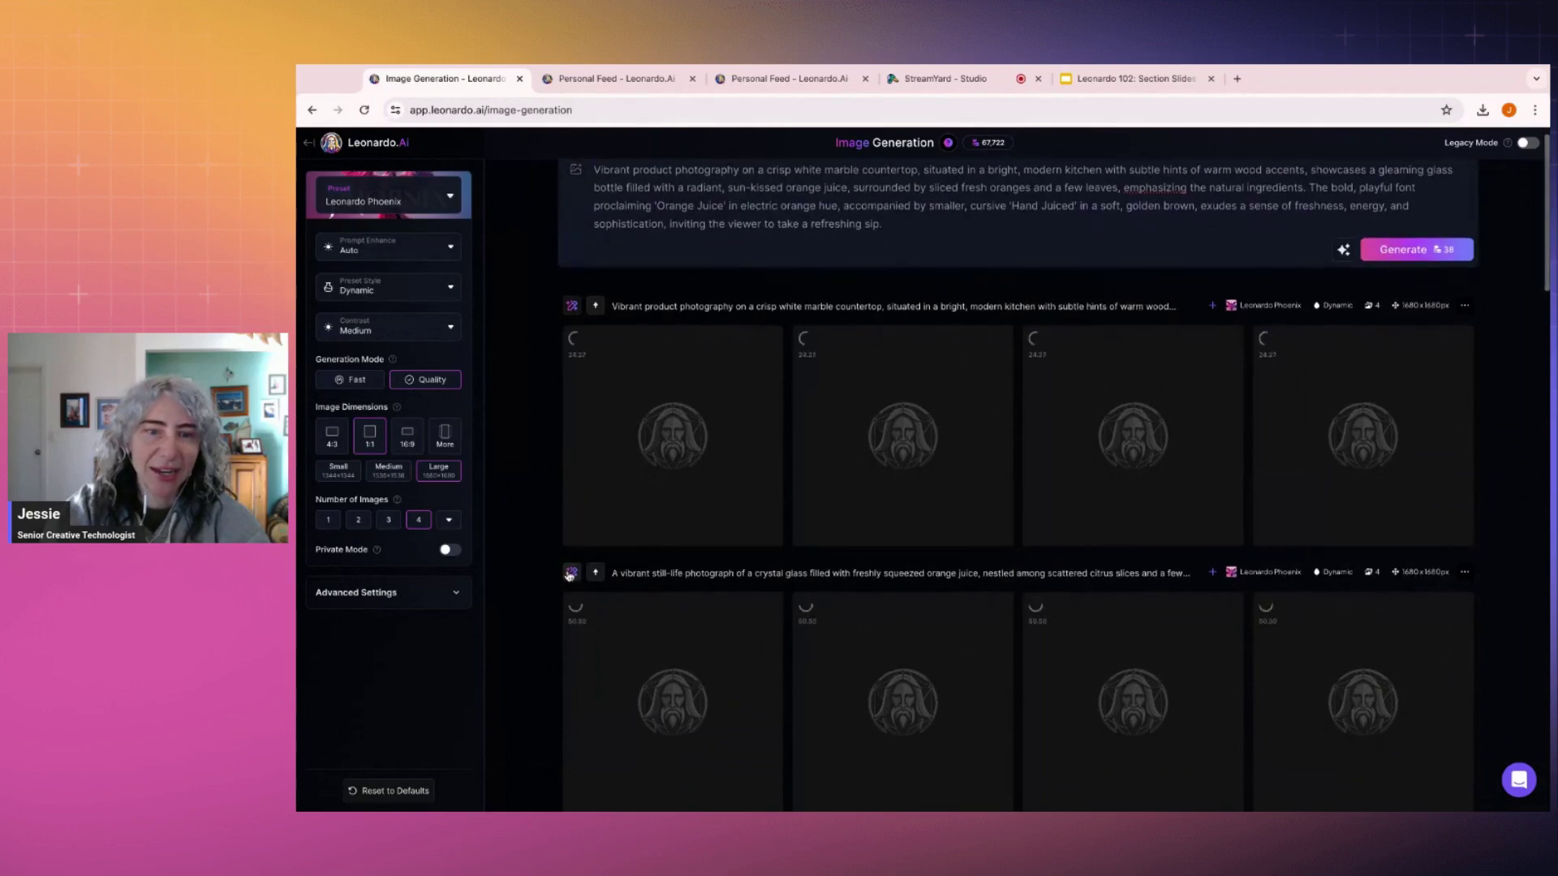
scroll(605, 463, down, 2)
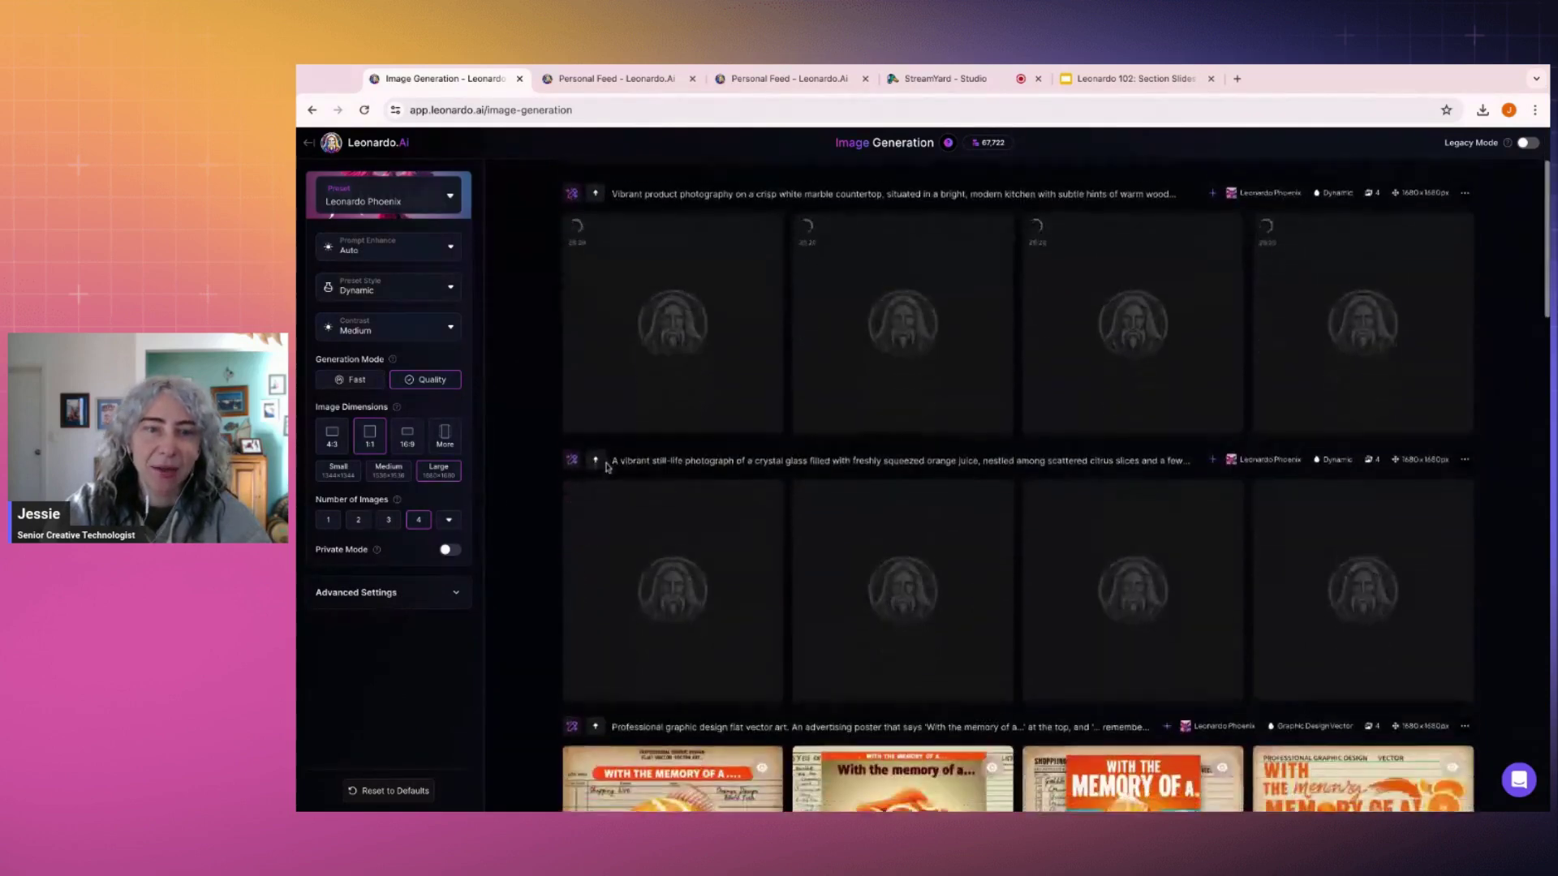
scroll(811, 454, down, 1)
click(711, 529)
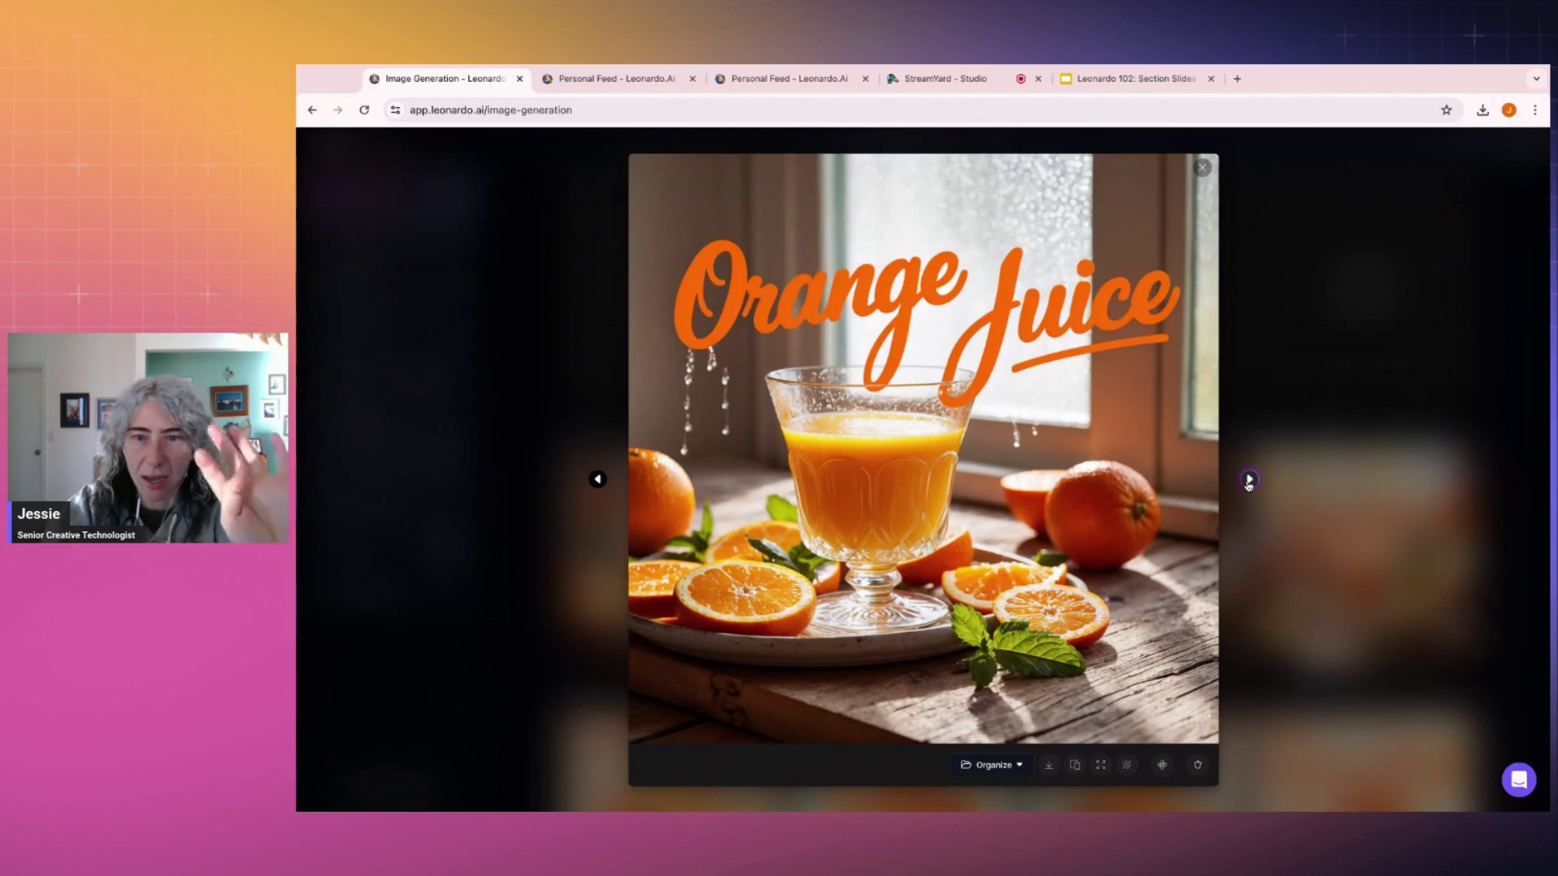
click(1249, 481)
click(1248, 479)
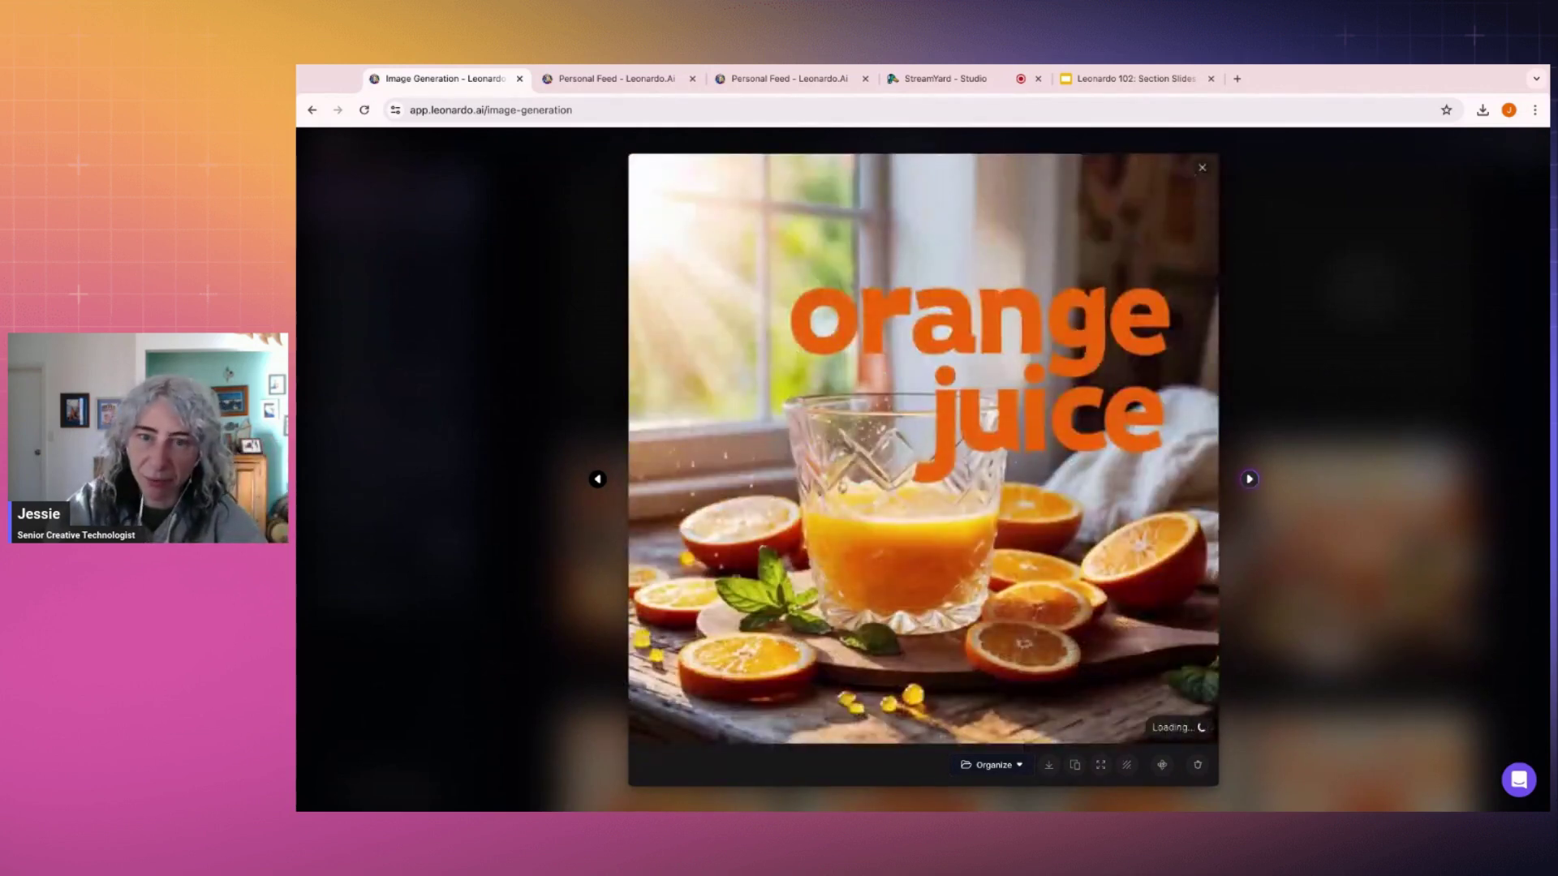
click(1248, 478)
click(1249, 478)
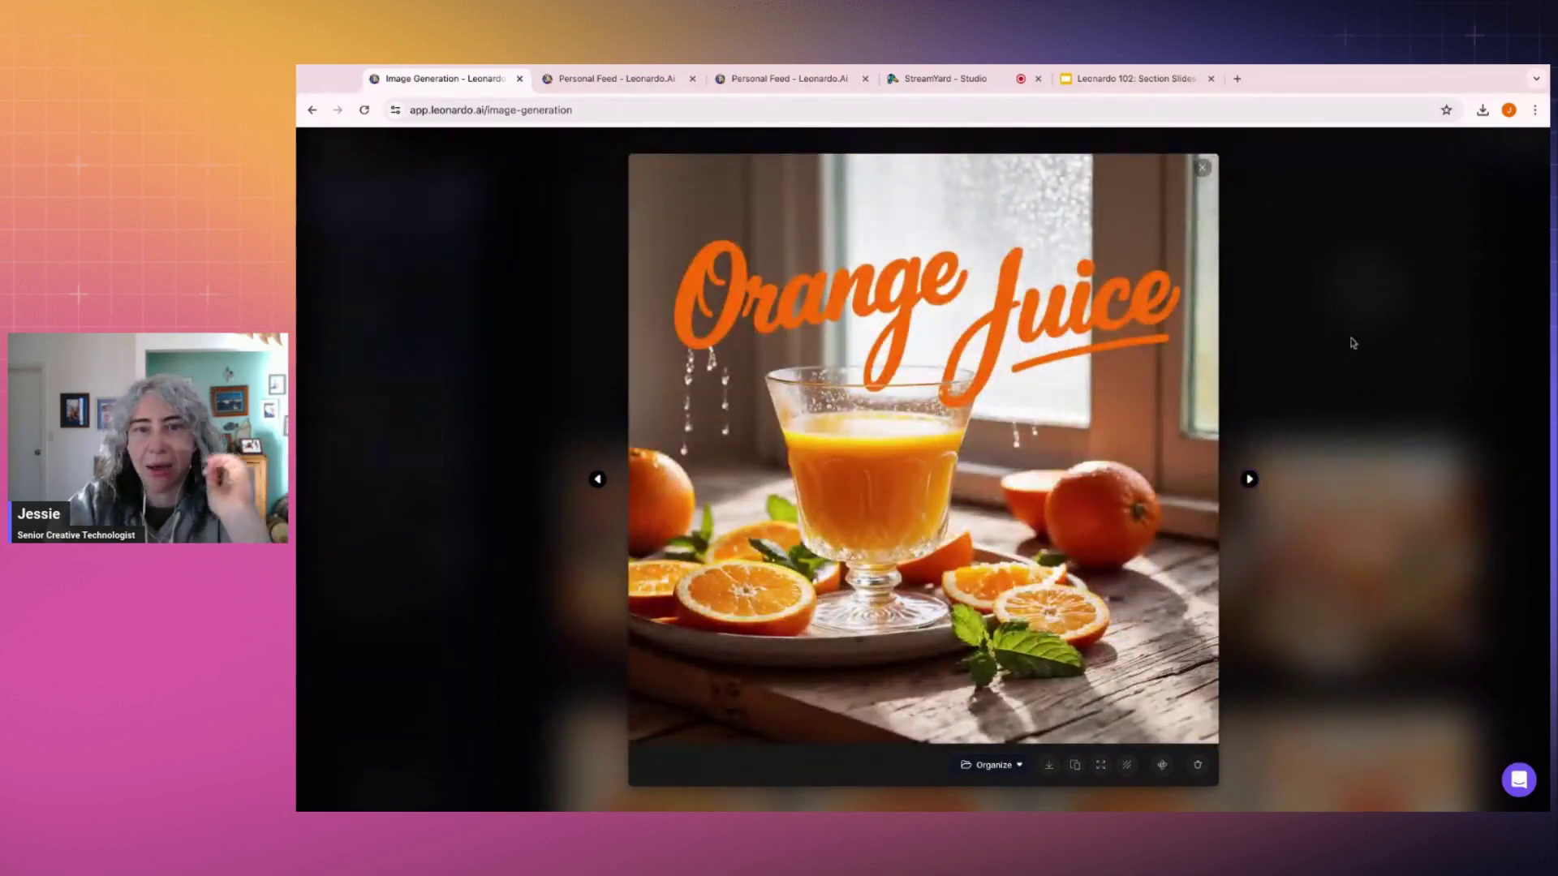
click(1352, 343)
scroll(1371, 527, up, 1)
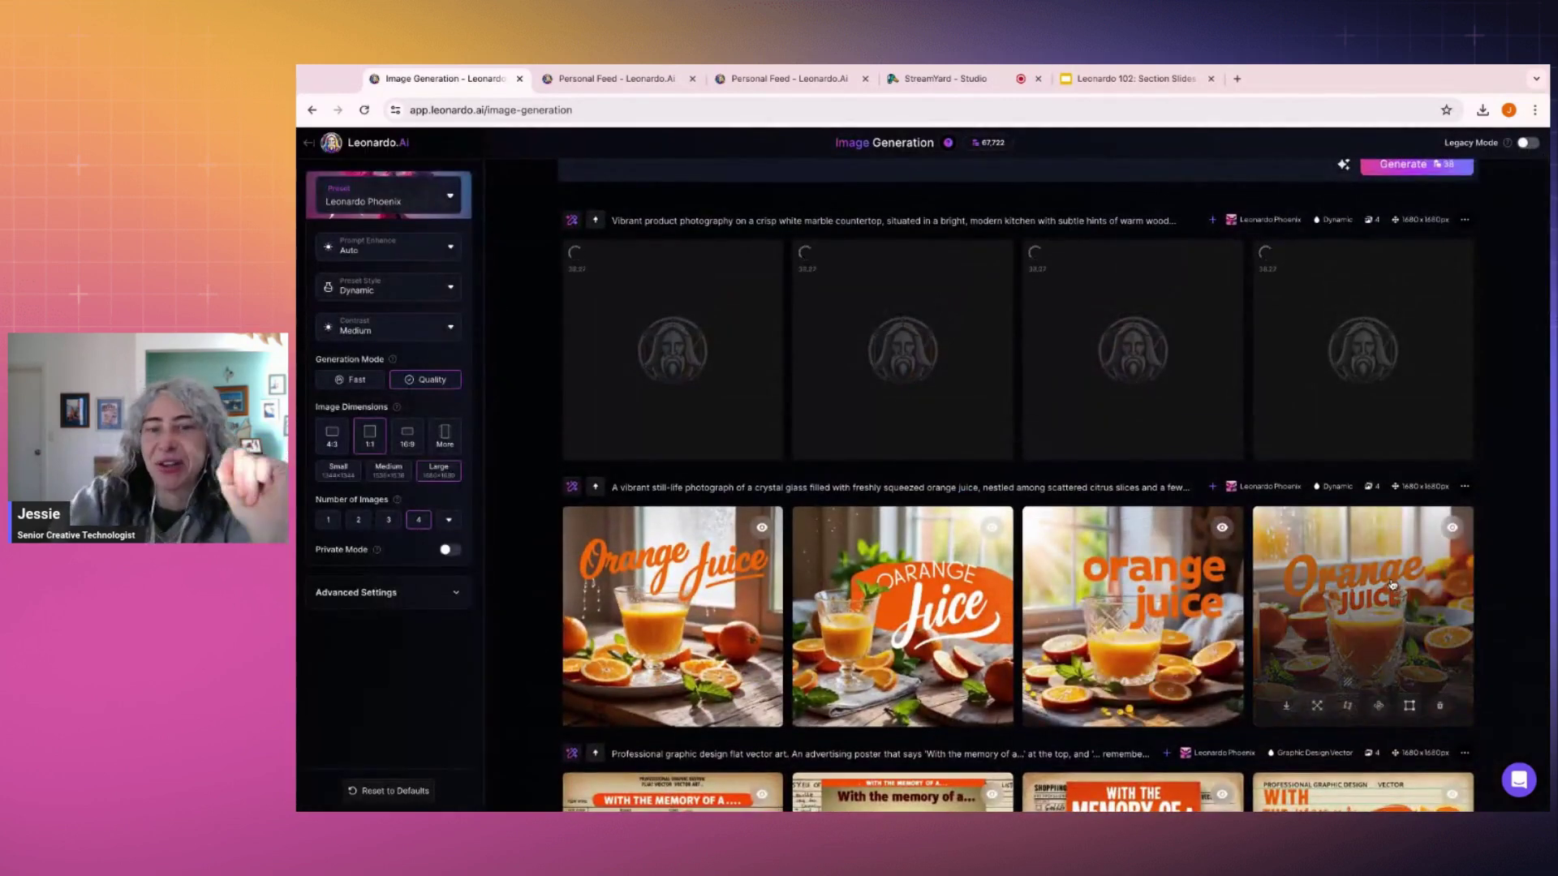
scroll(1392, 584, up, 2)
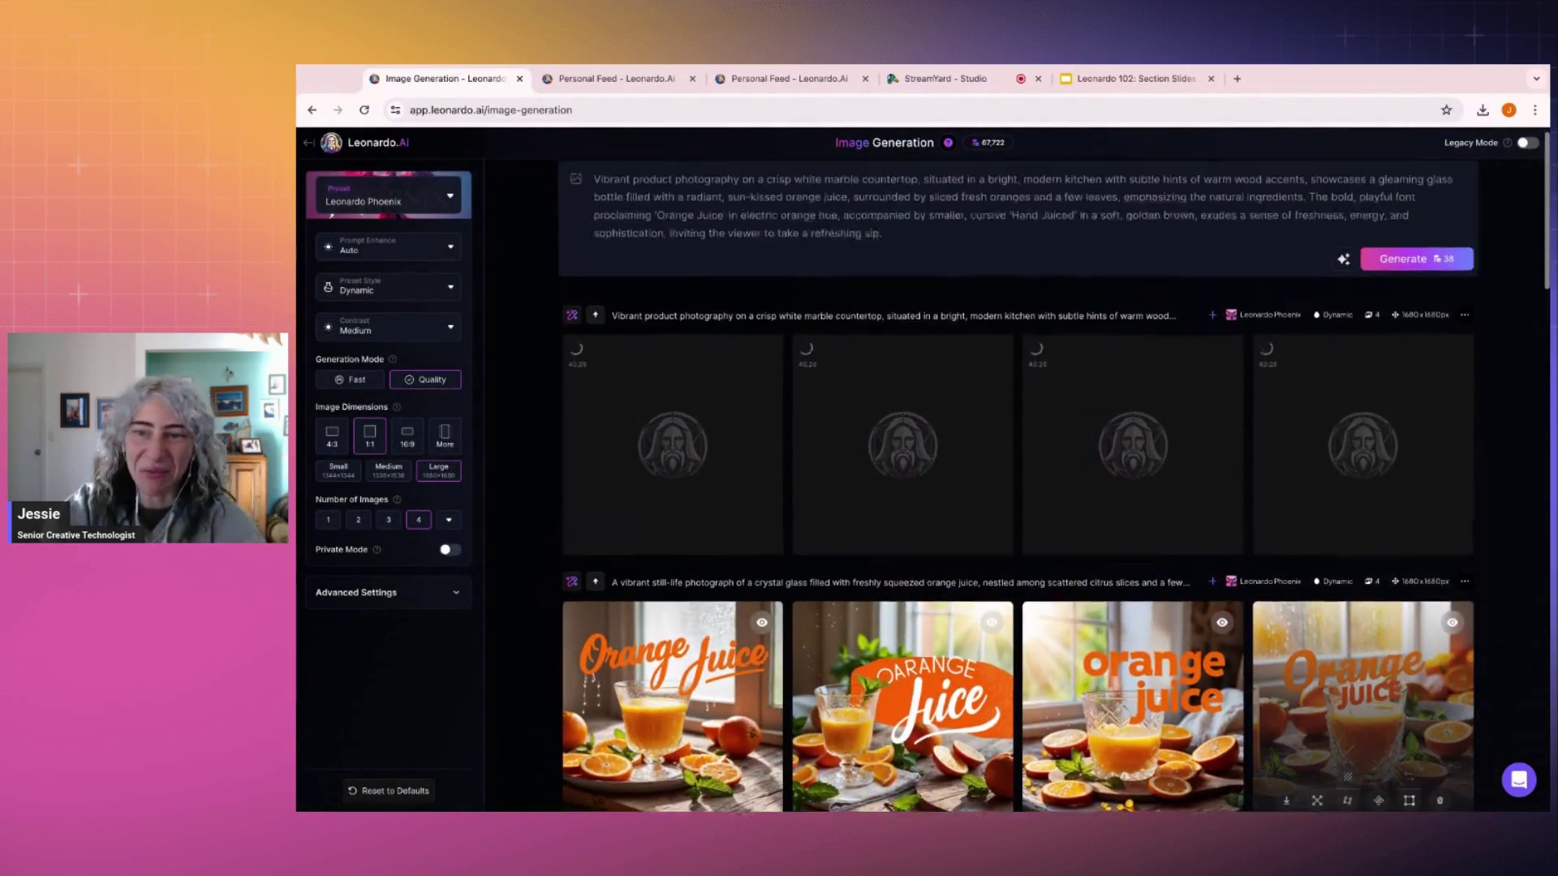
scroll(1014, 487, down, 1)
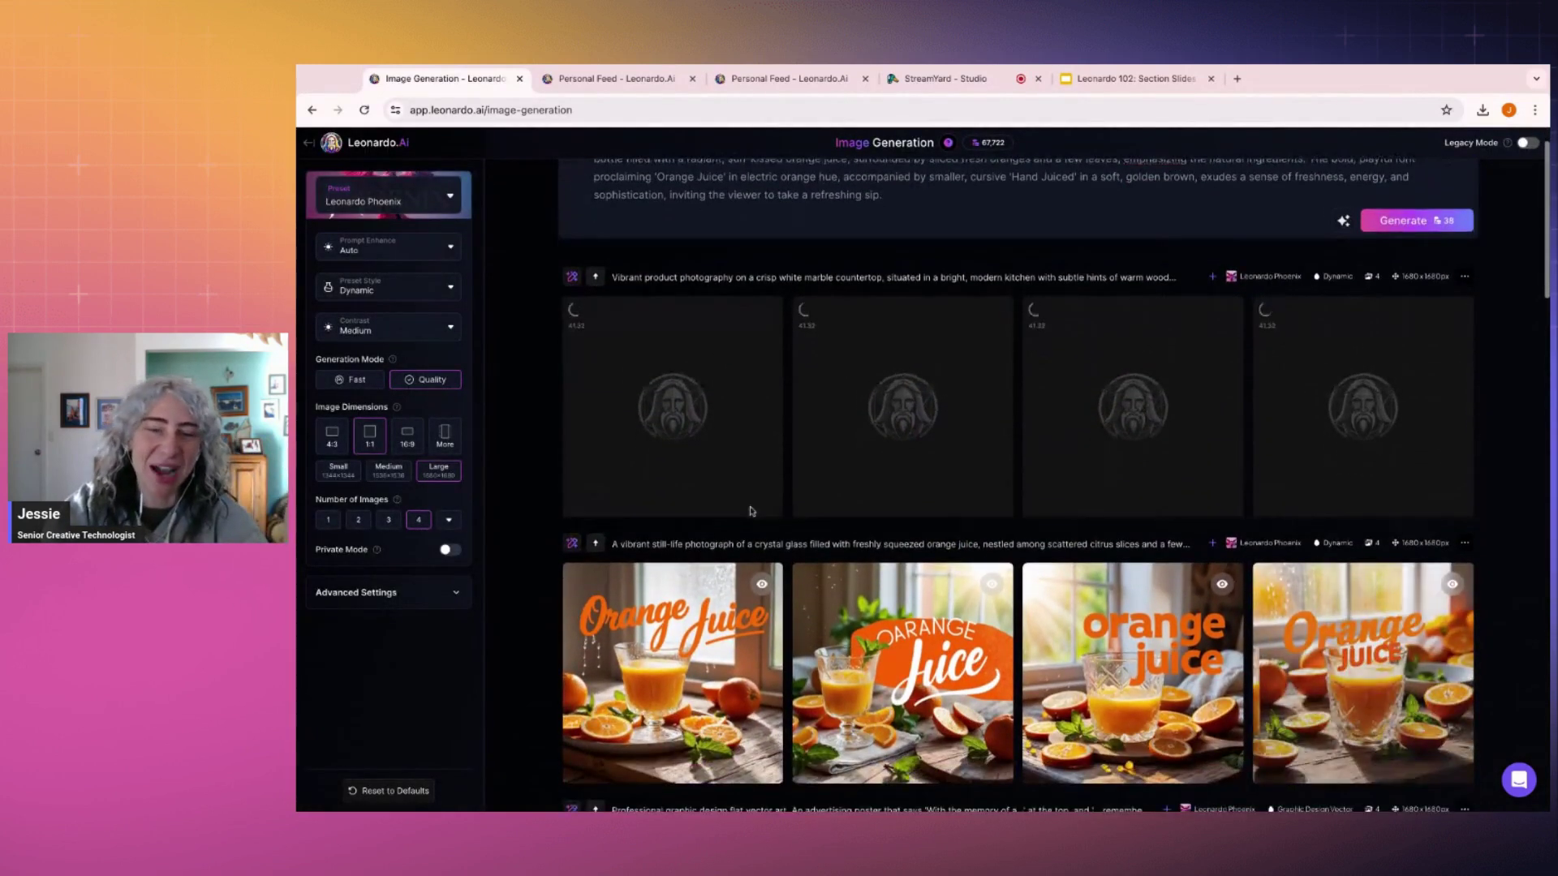
click(572, 545)
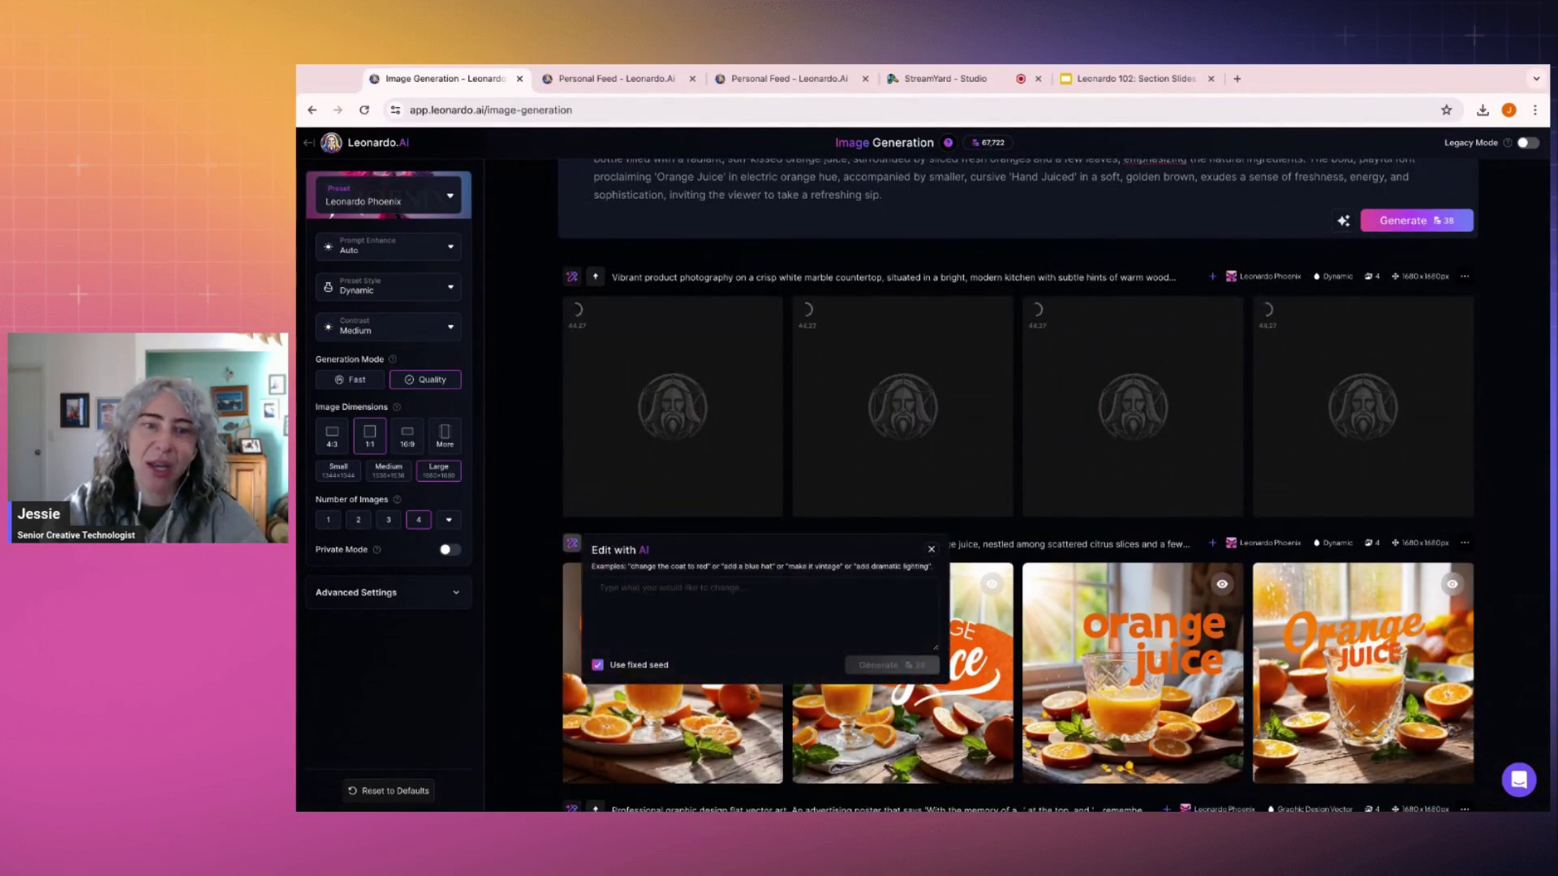
click(931, 549)
Step: Click into the kitchen bottle prompt, then view the second bottle image full size and close it
scroll(931, 360, up, 1)
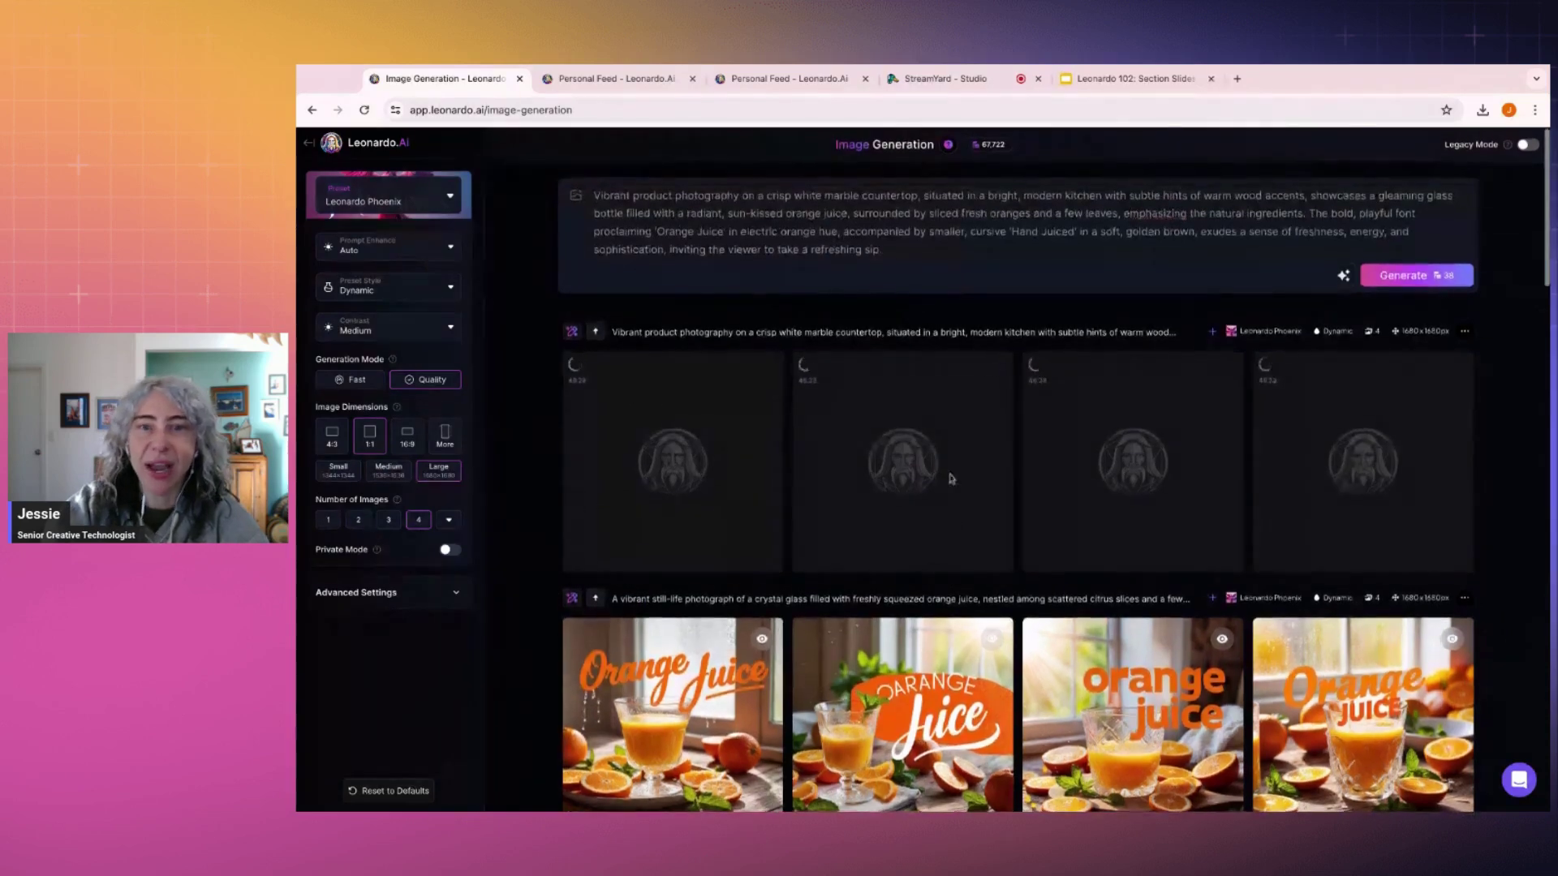
click(886, 247)
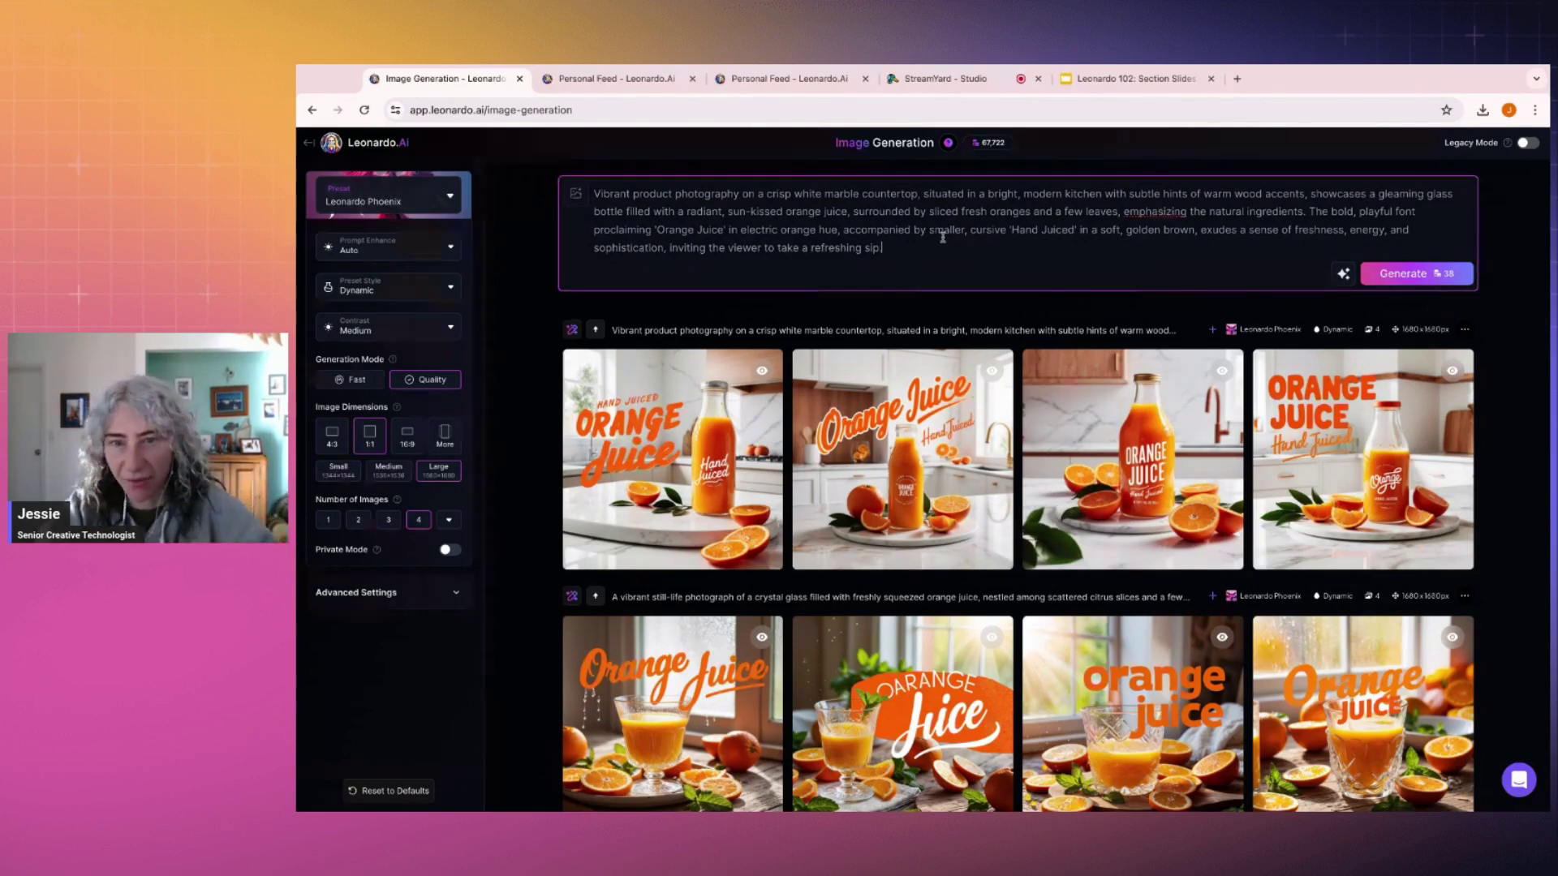
click(921, 414)
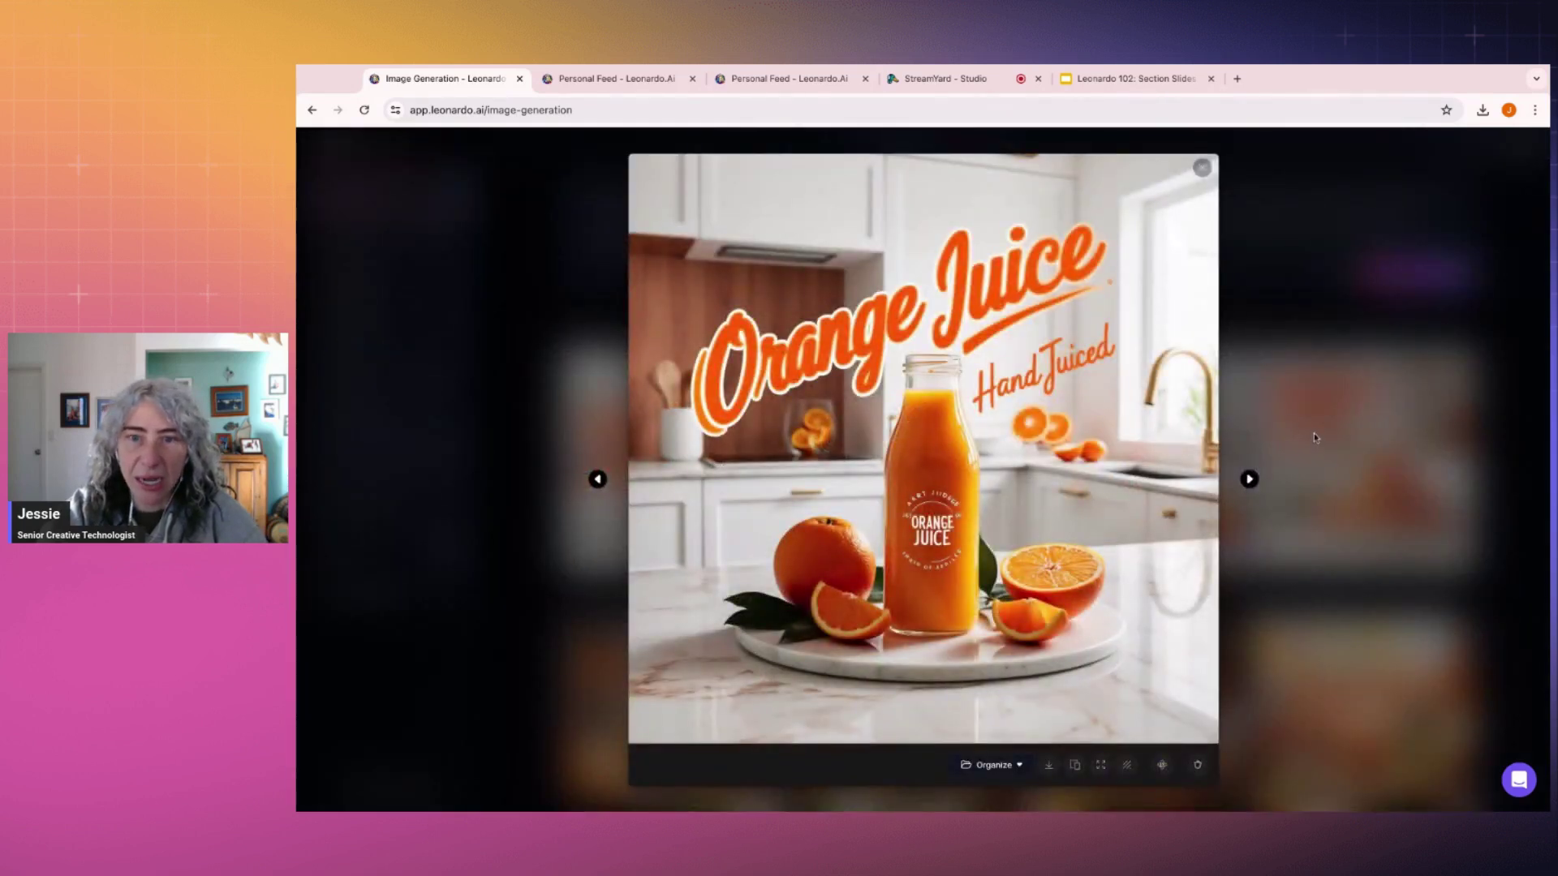
click(1313, 437)
Step: Ask Edit with AI for a warmer, more homely family kitchen and generate with fixed seed on
click(572, 330)
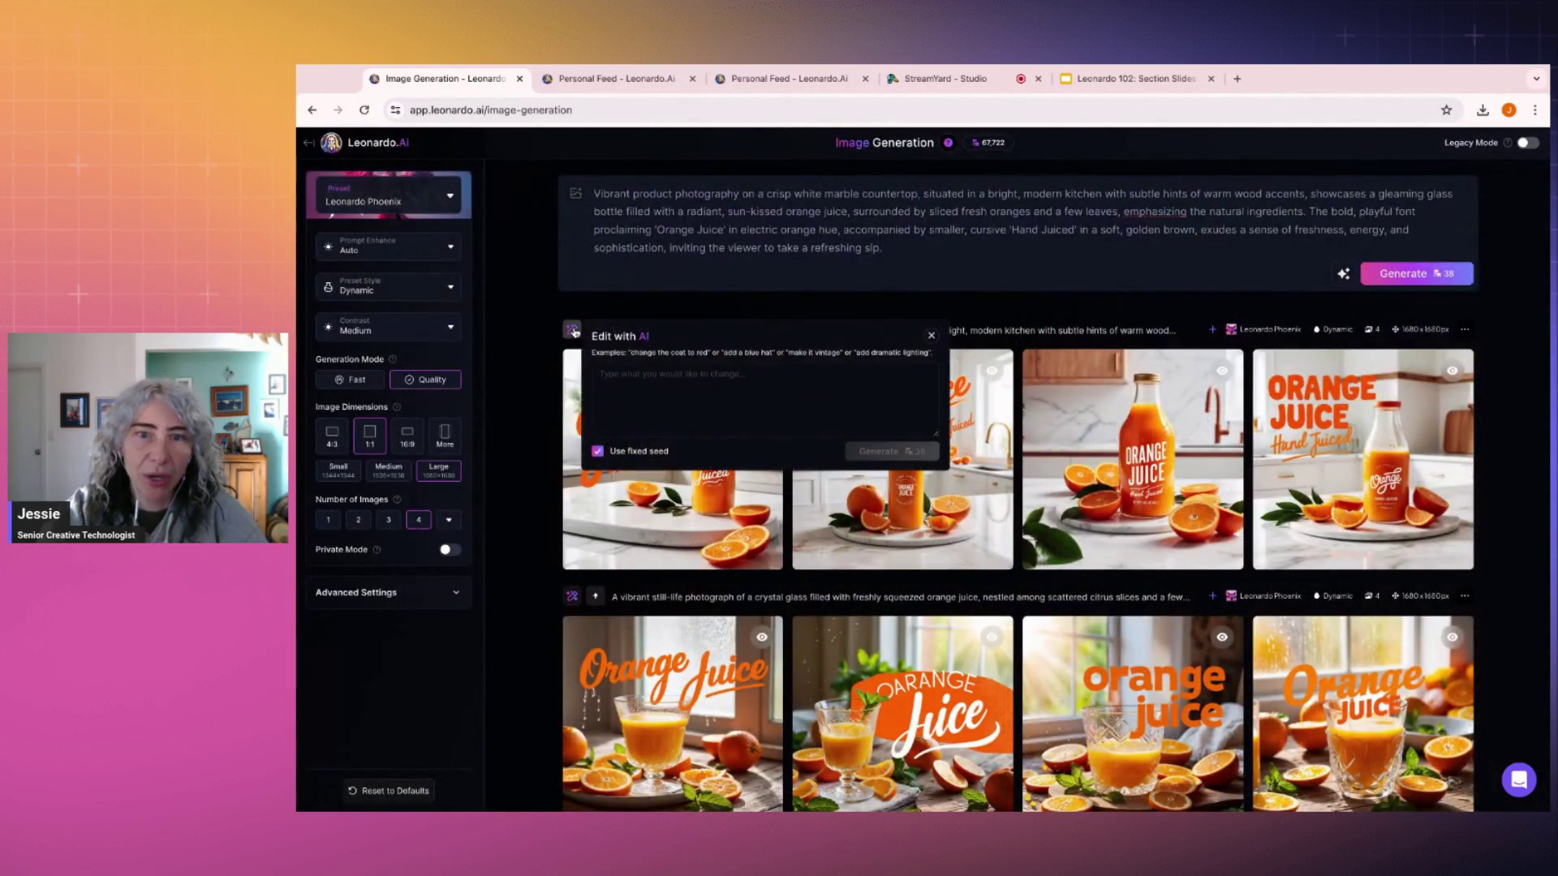
click(765, 372)
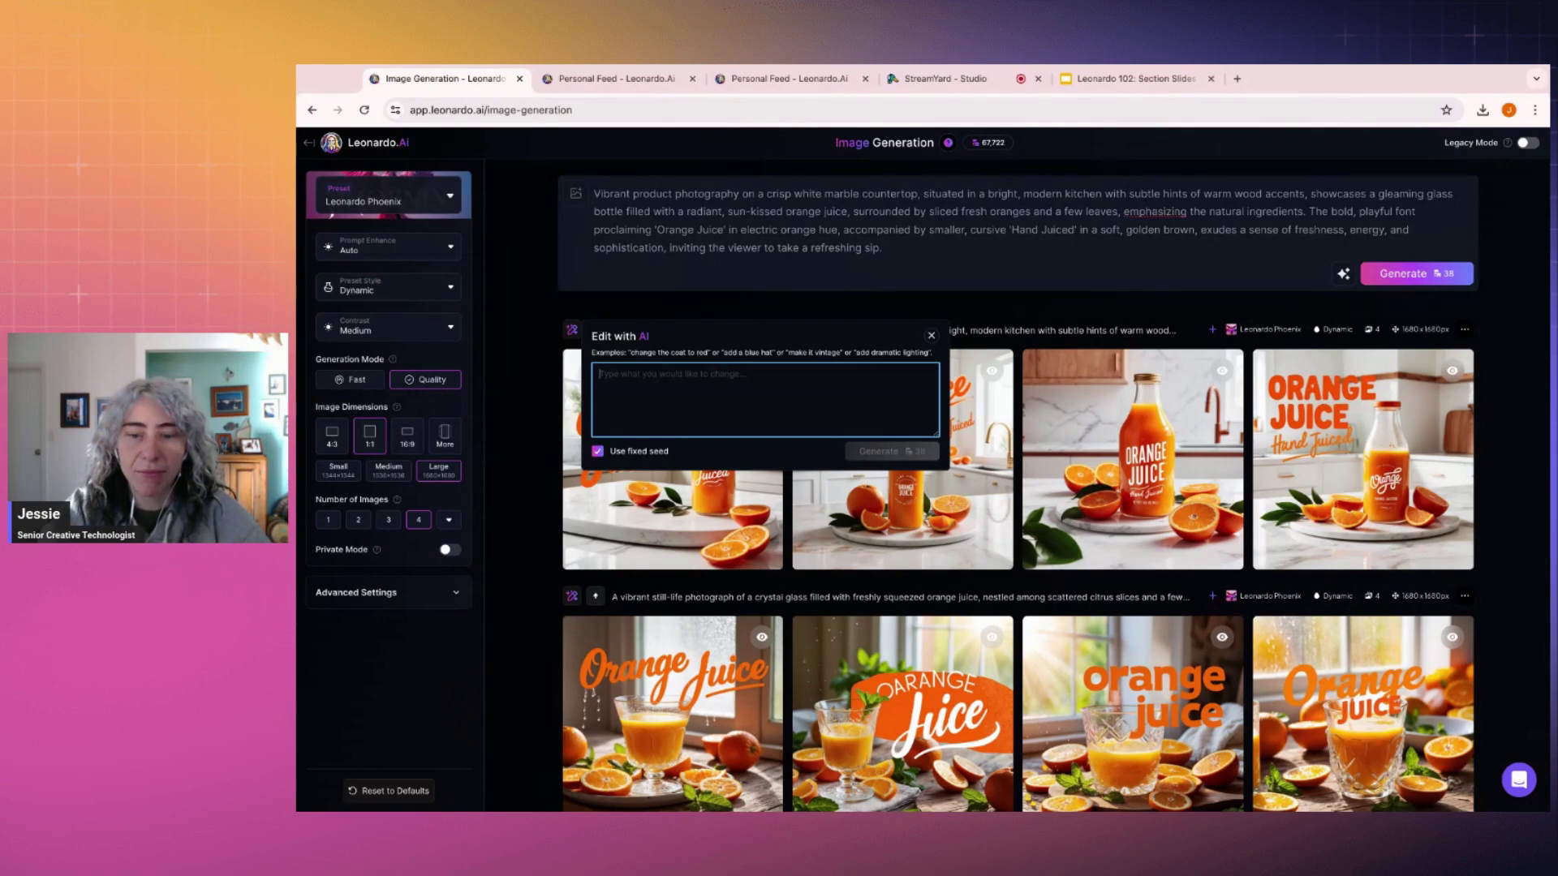
text(Make the kitchen feel more warm and homely, loving messy family kitchen home)
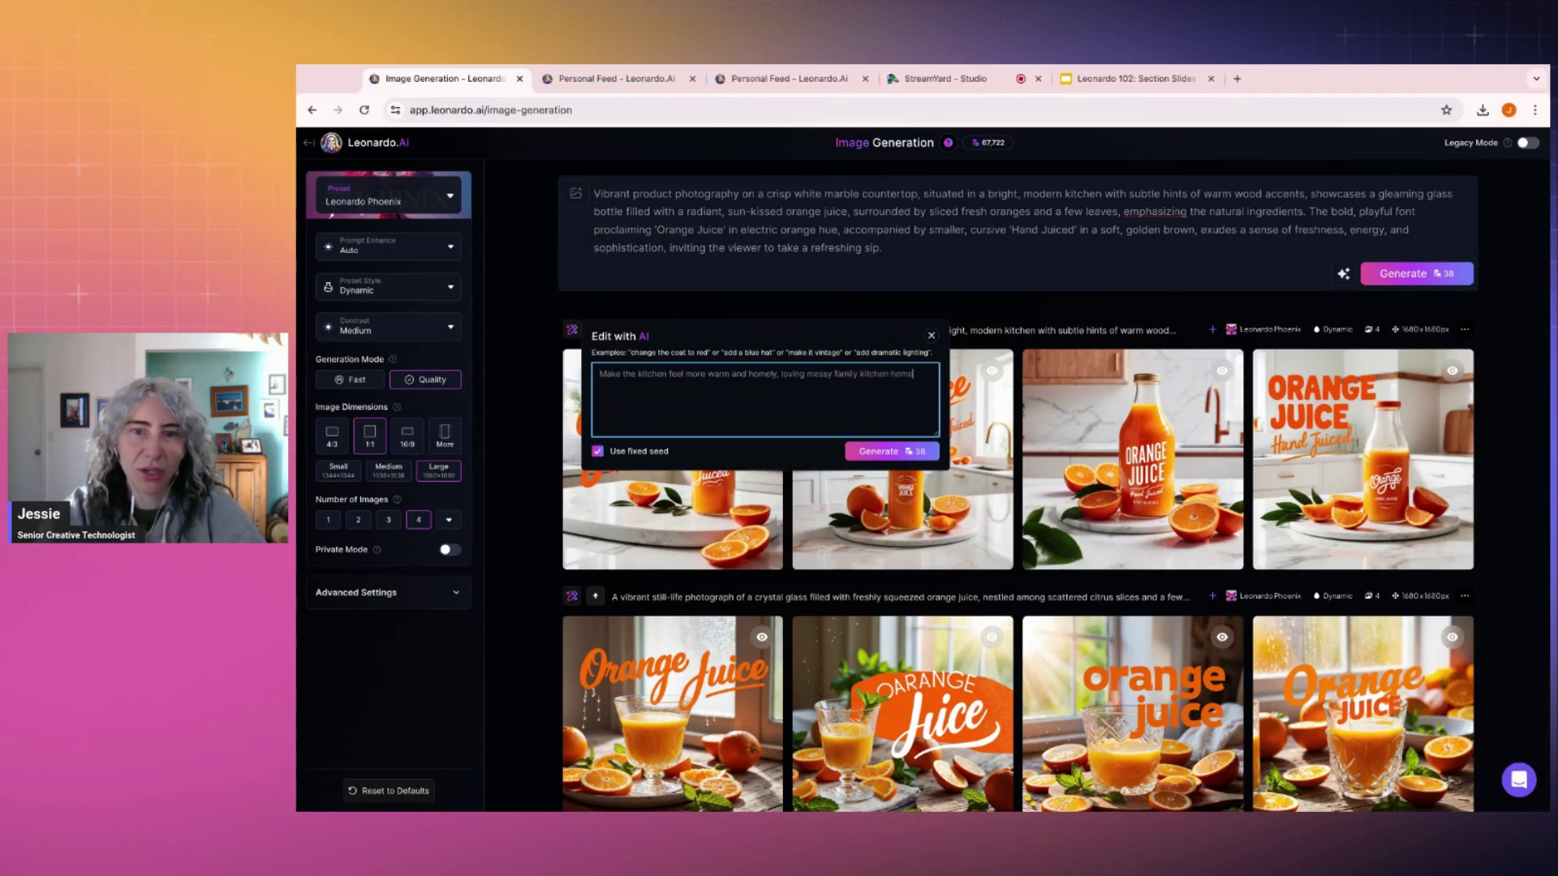
click(884, 452)
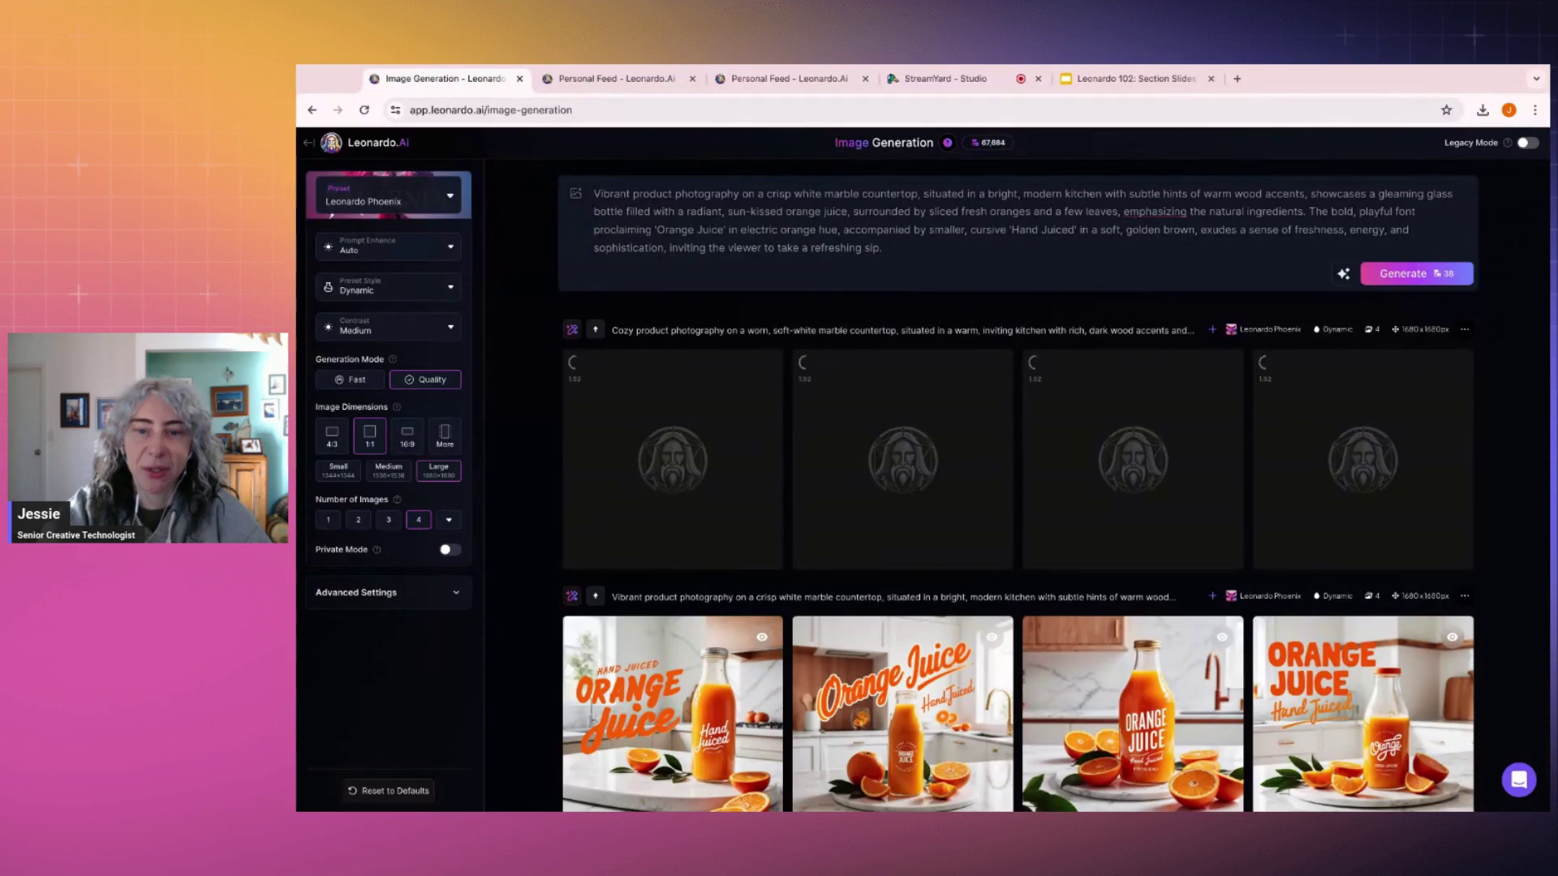
click(901, 714)
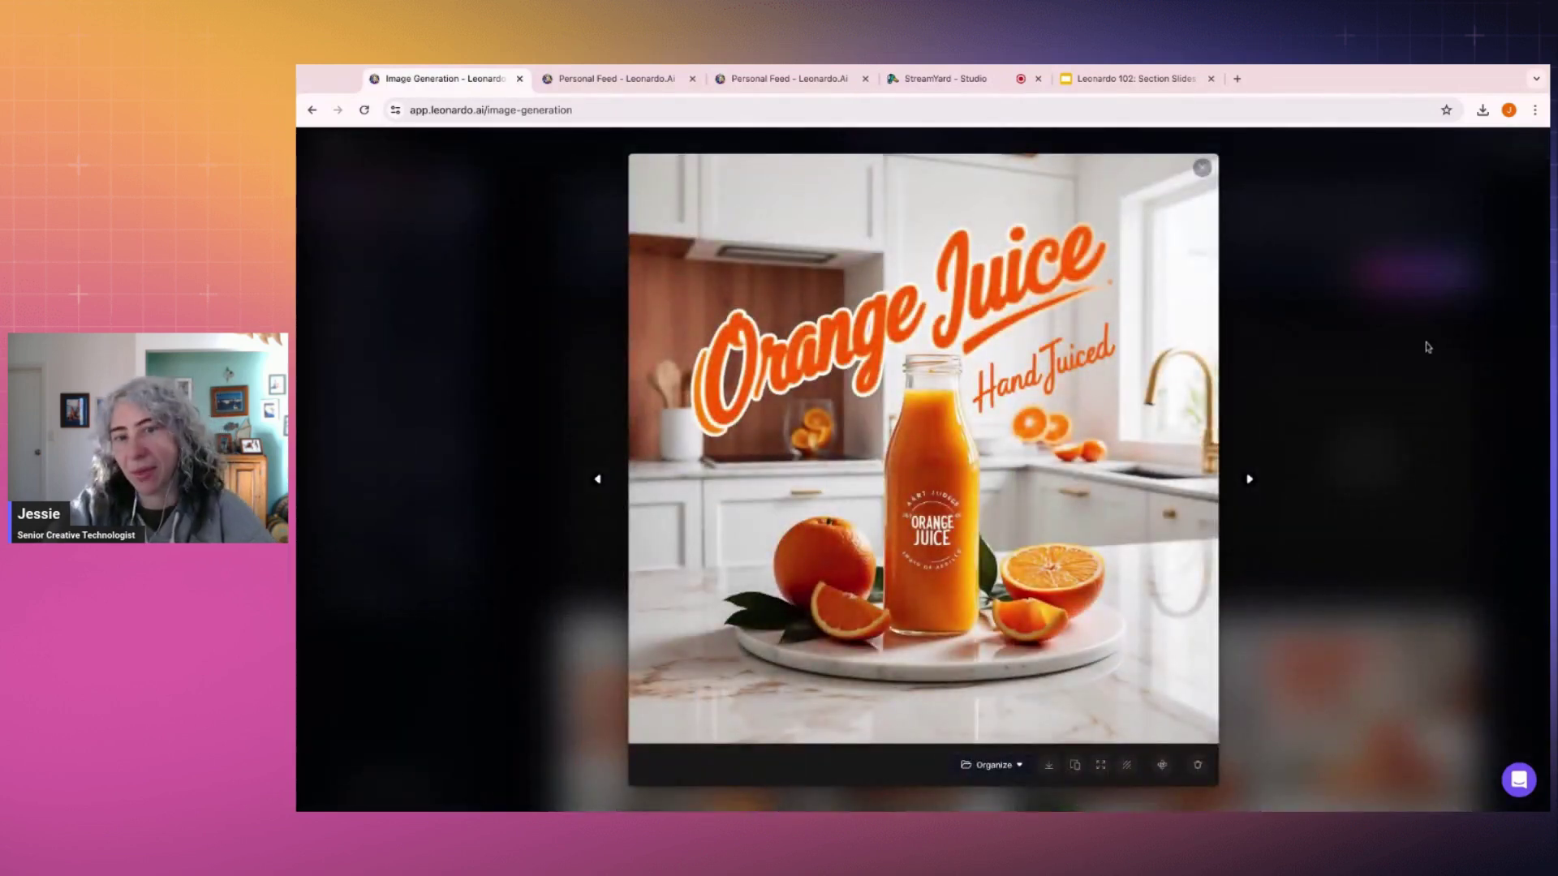
click(597, 479)
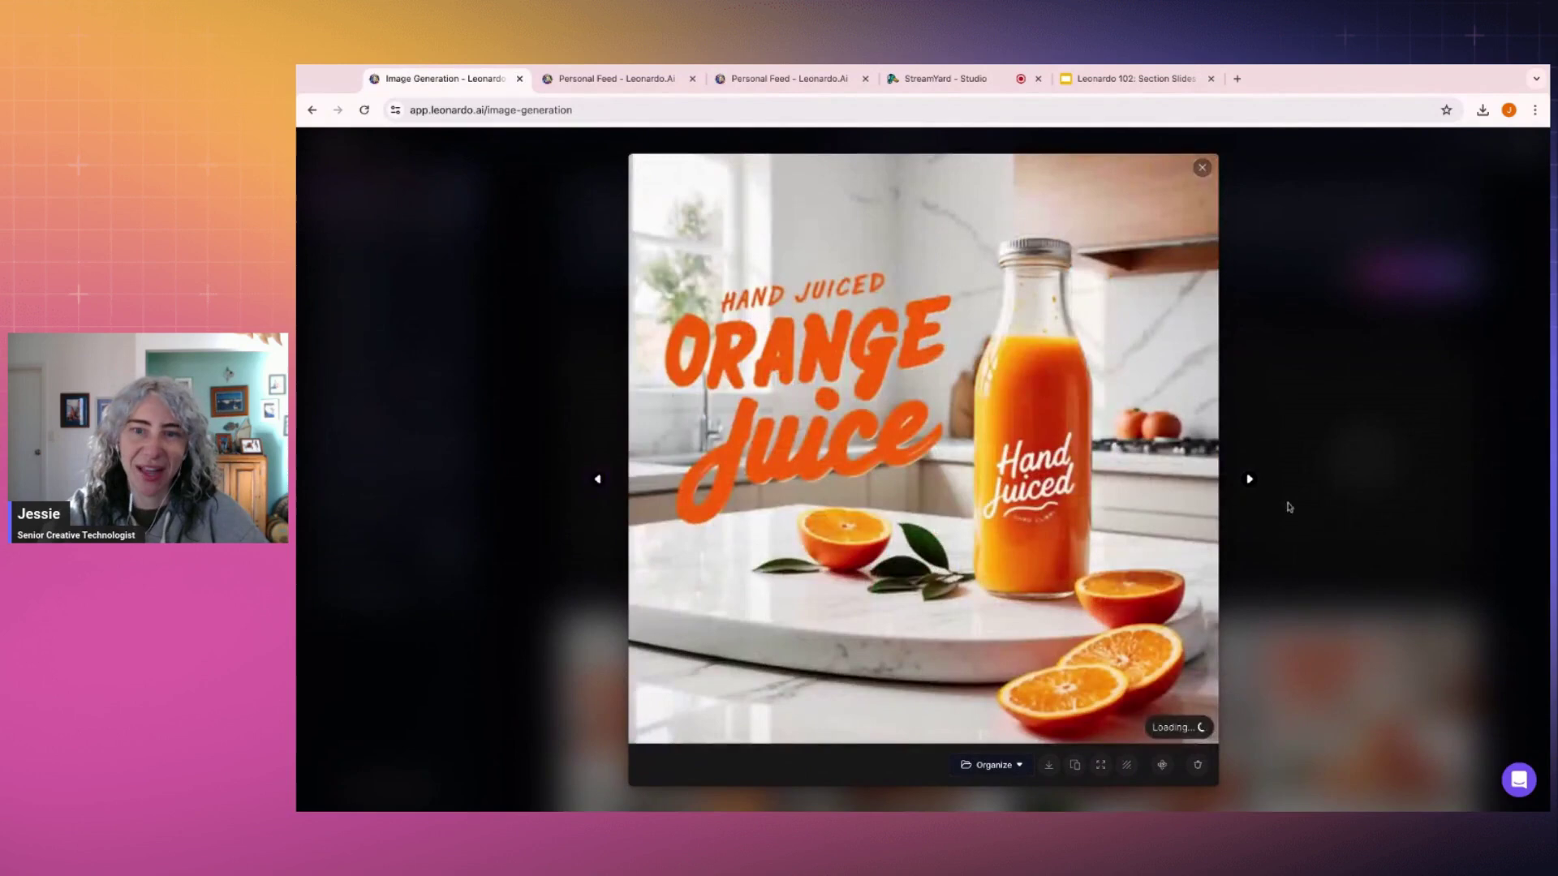
click(1326, 457)
scroll(811, 462, down, 3)
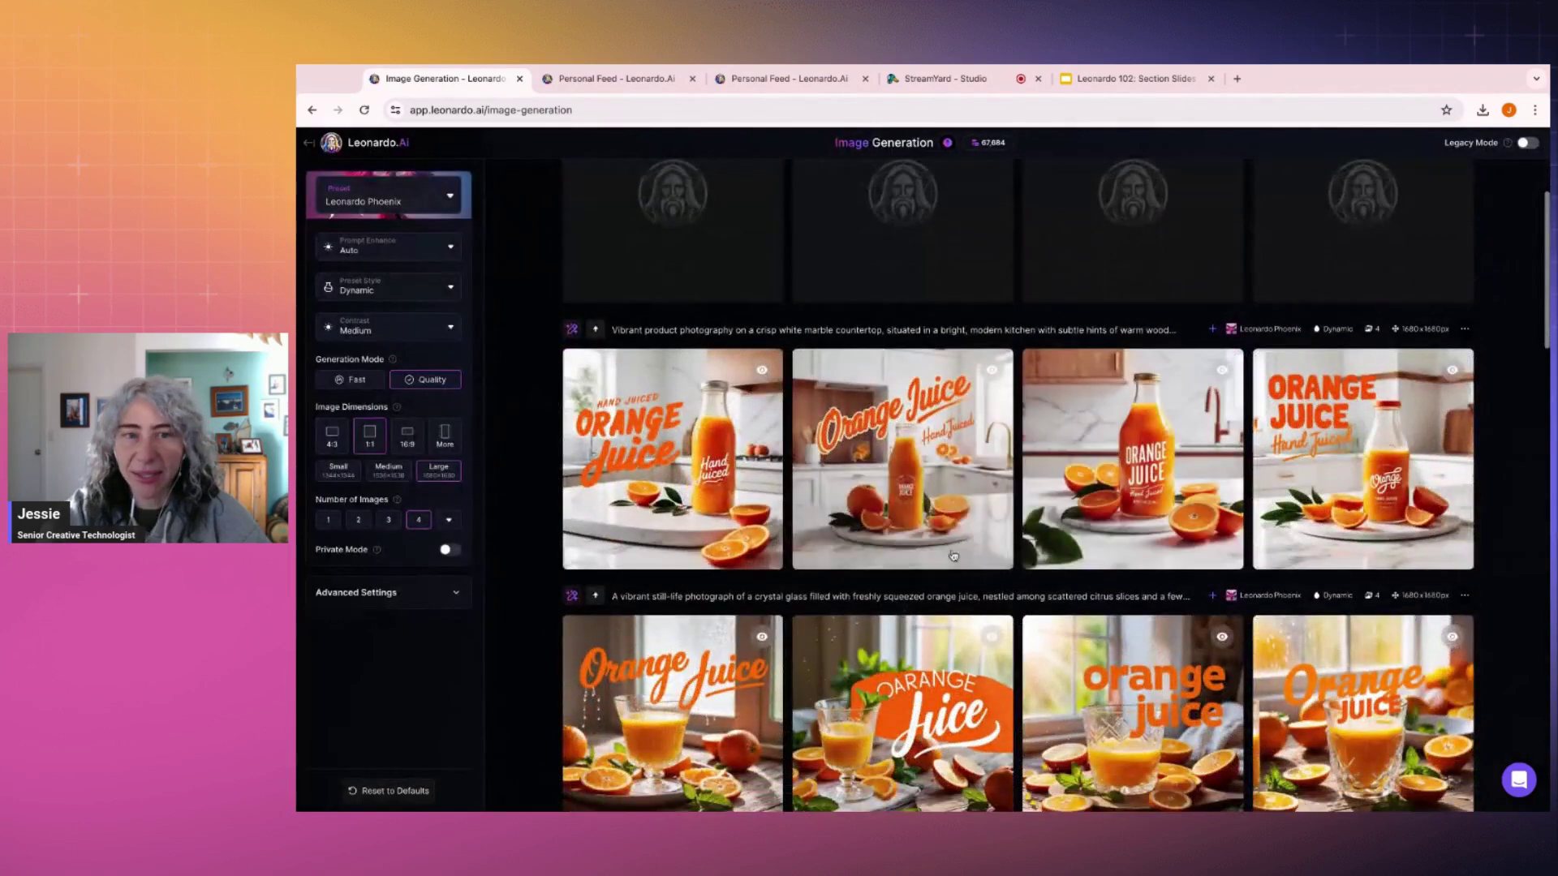
scroll(1035, 496, up, 3)
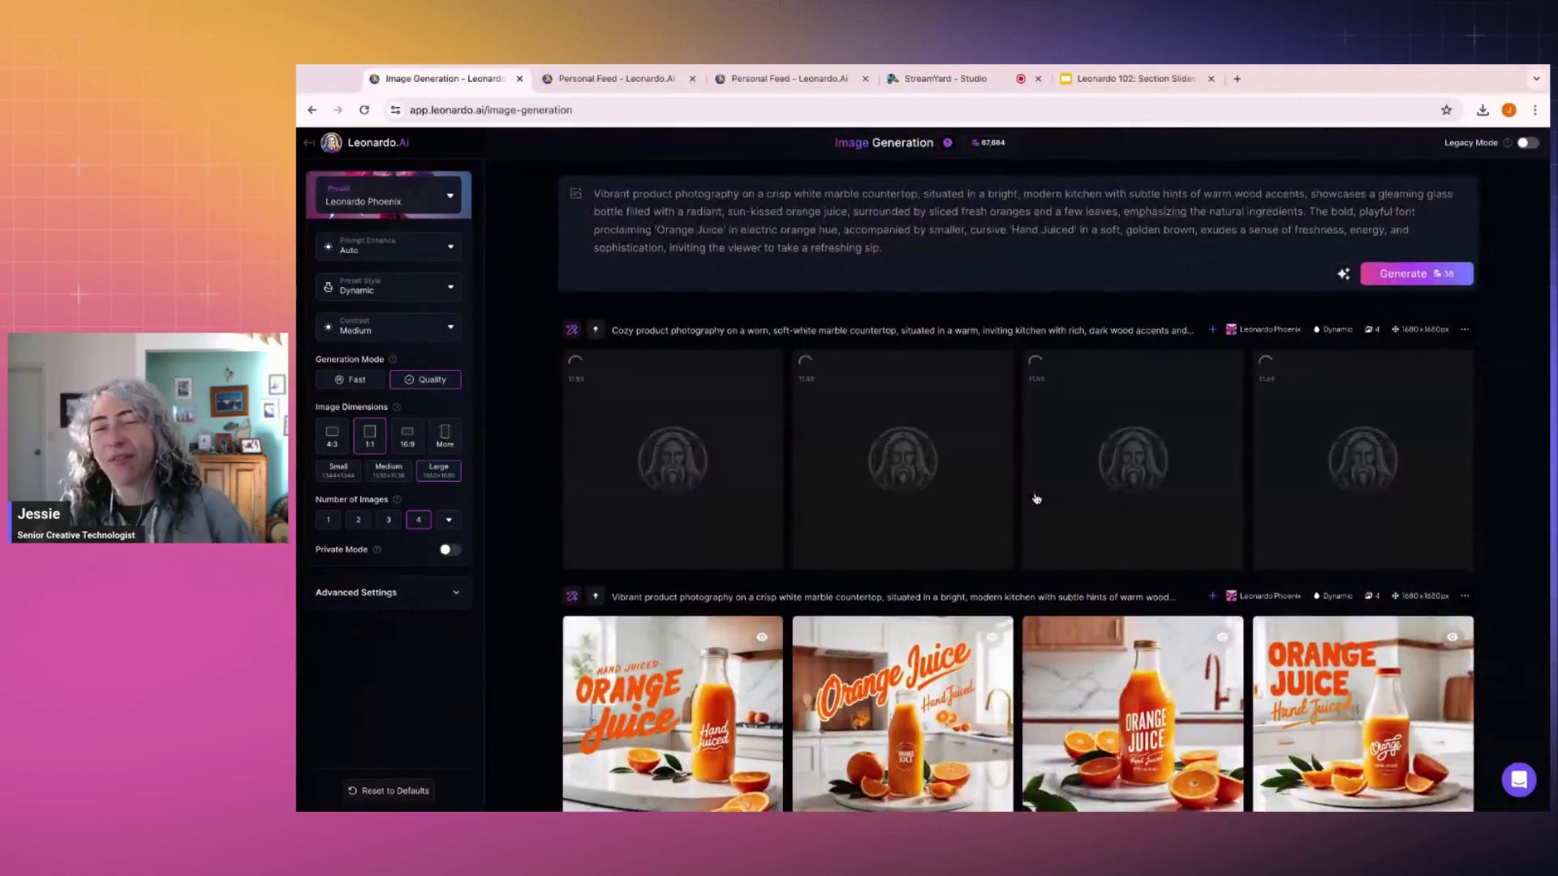
Step: In the saved collection, view the liquid and cursive Orange Juice images full size
click(600, 79)
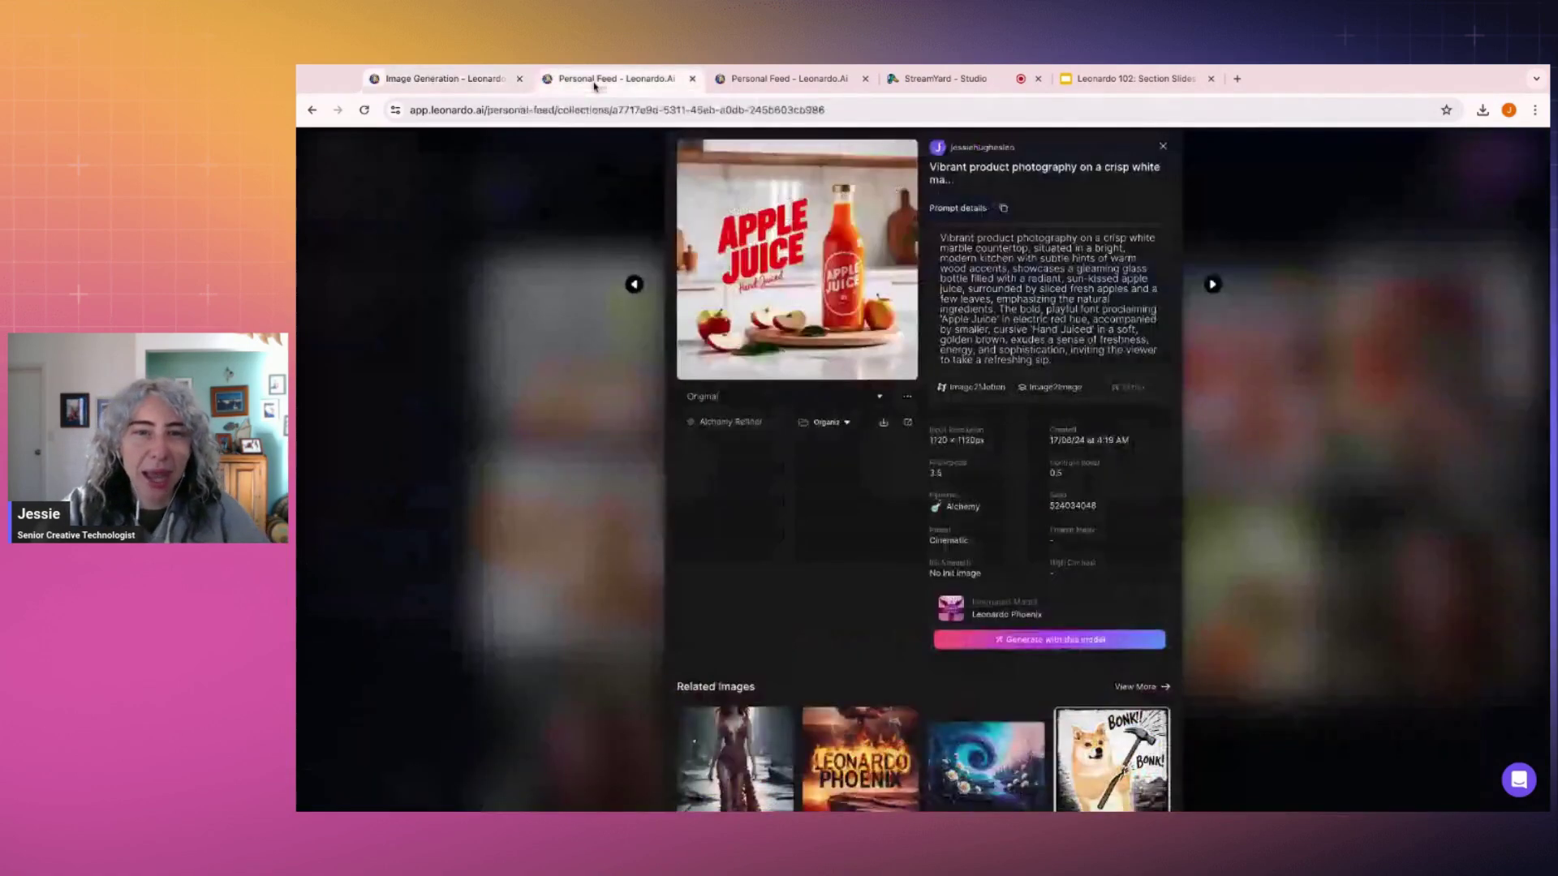
click(1392, 352)
scroll(1392, 352, up, 5)
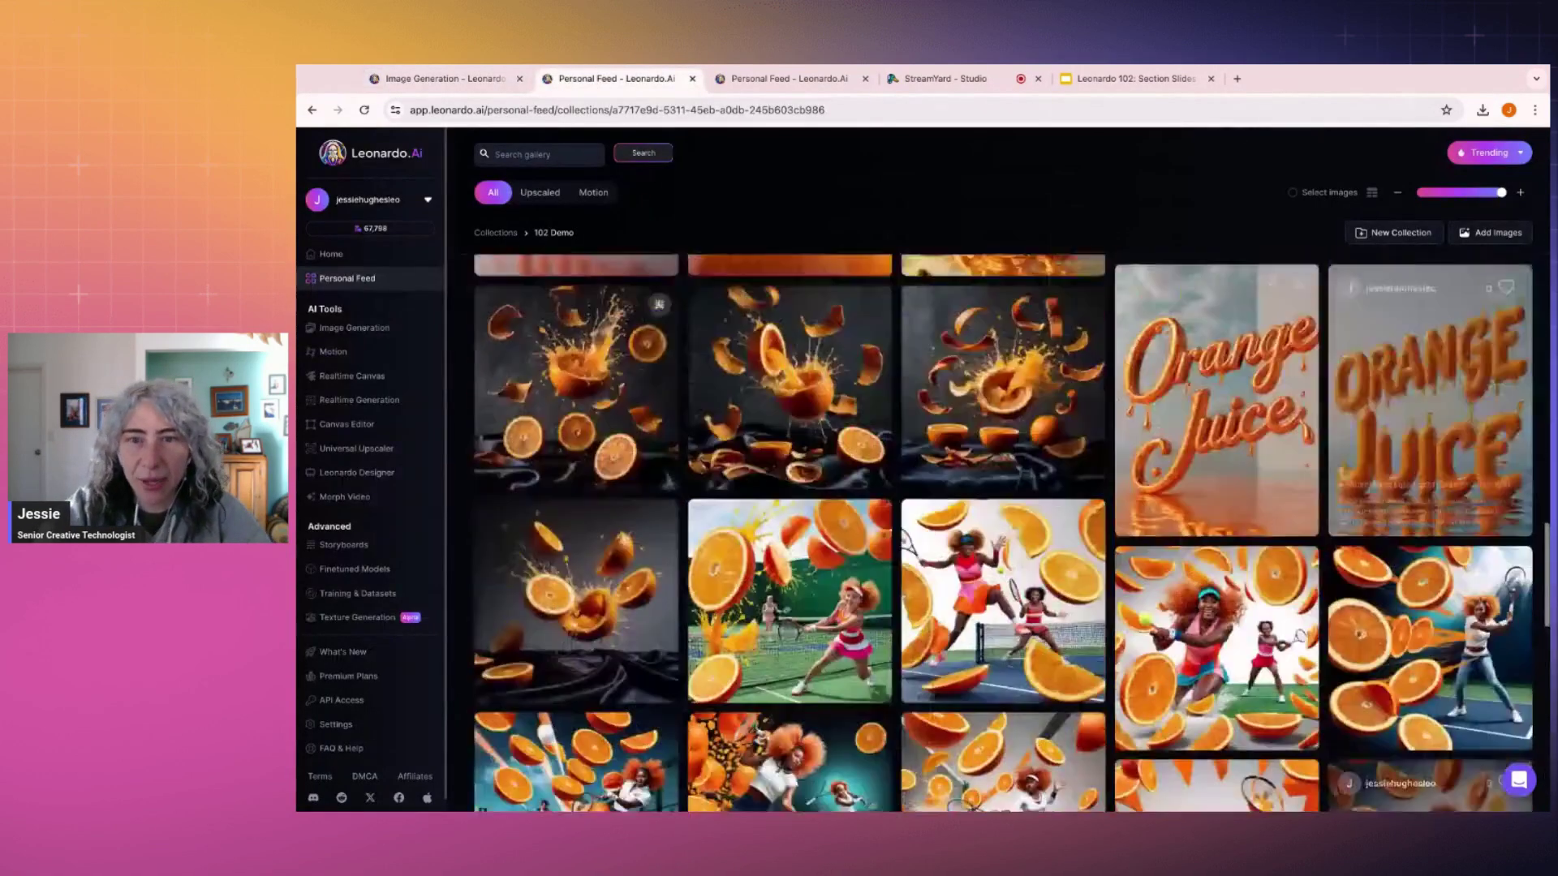
scroll(1458, 497, up, 3)
scroll(1457, 498, down, 2)
click(1458, 498)
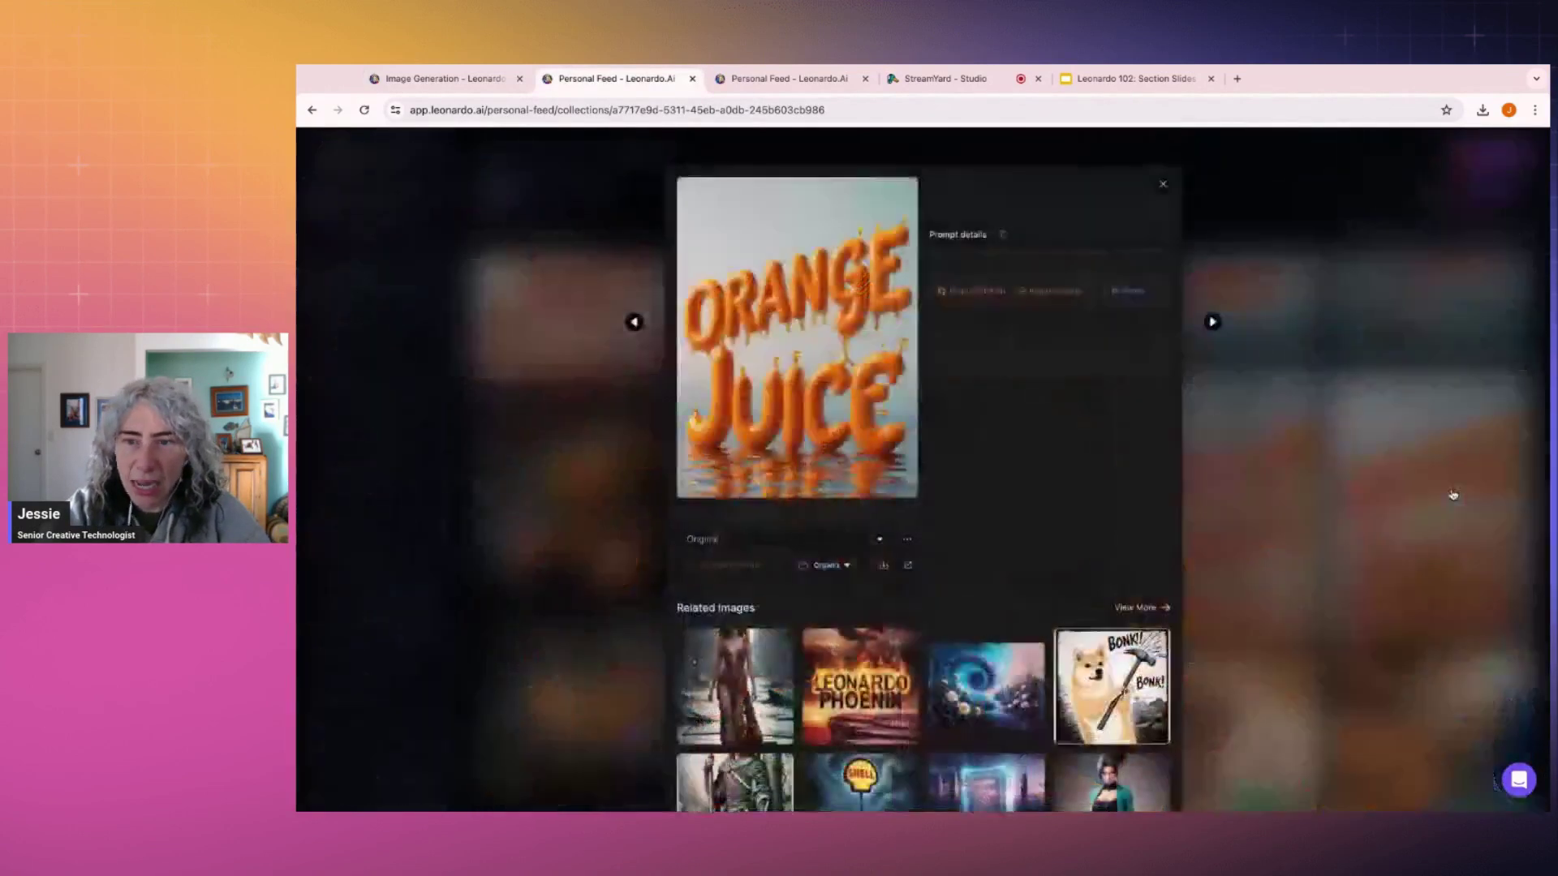
click(840, 357)
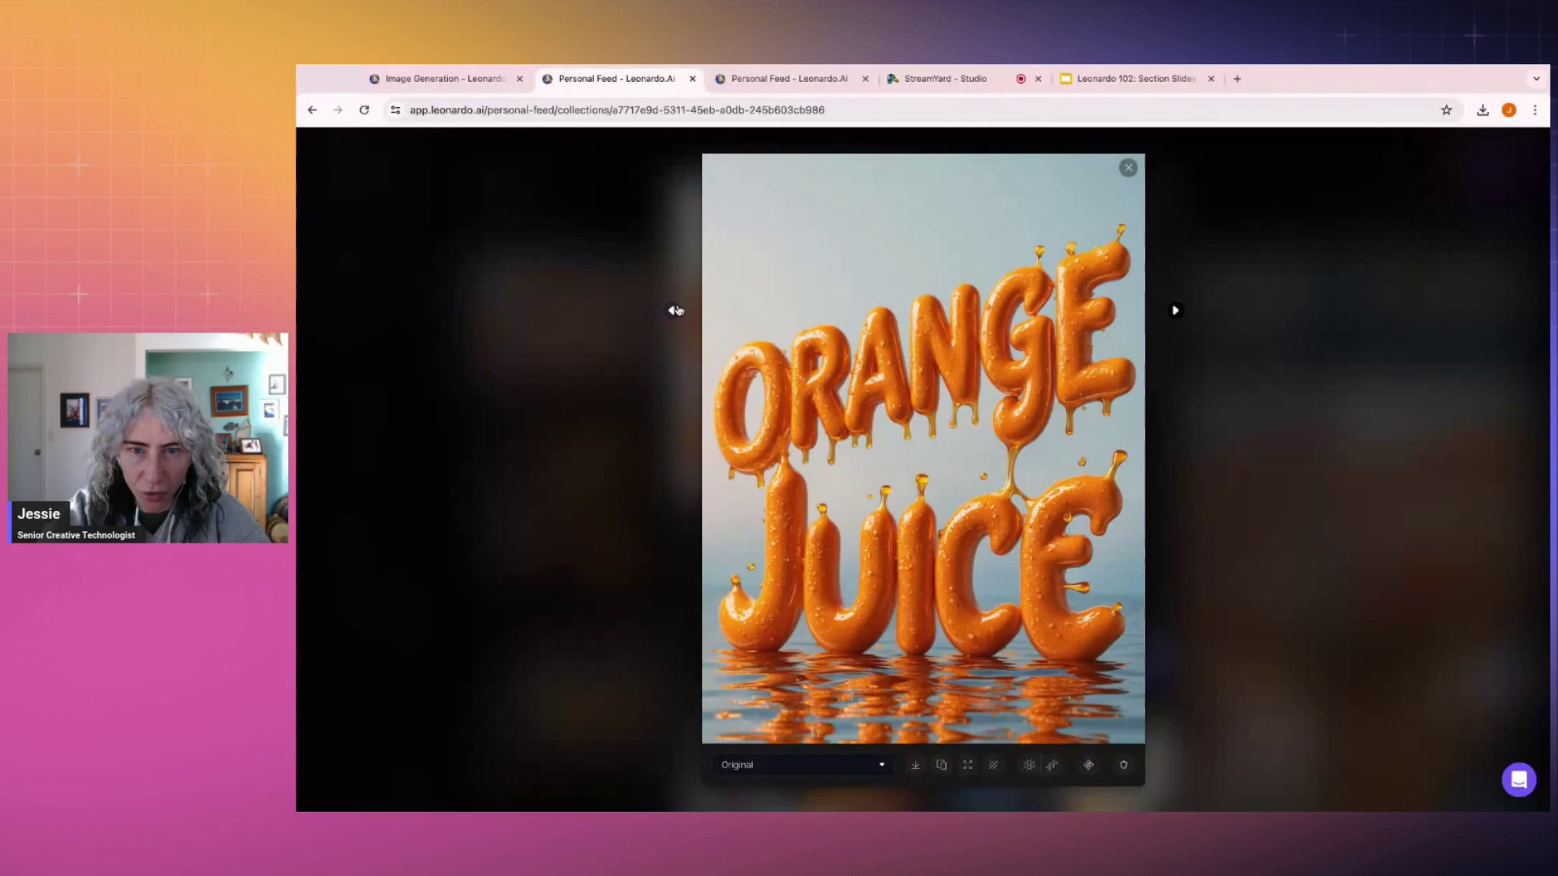
click(672, 310)
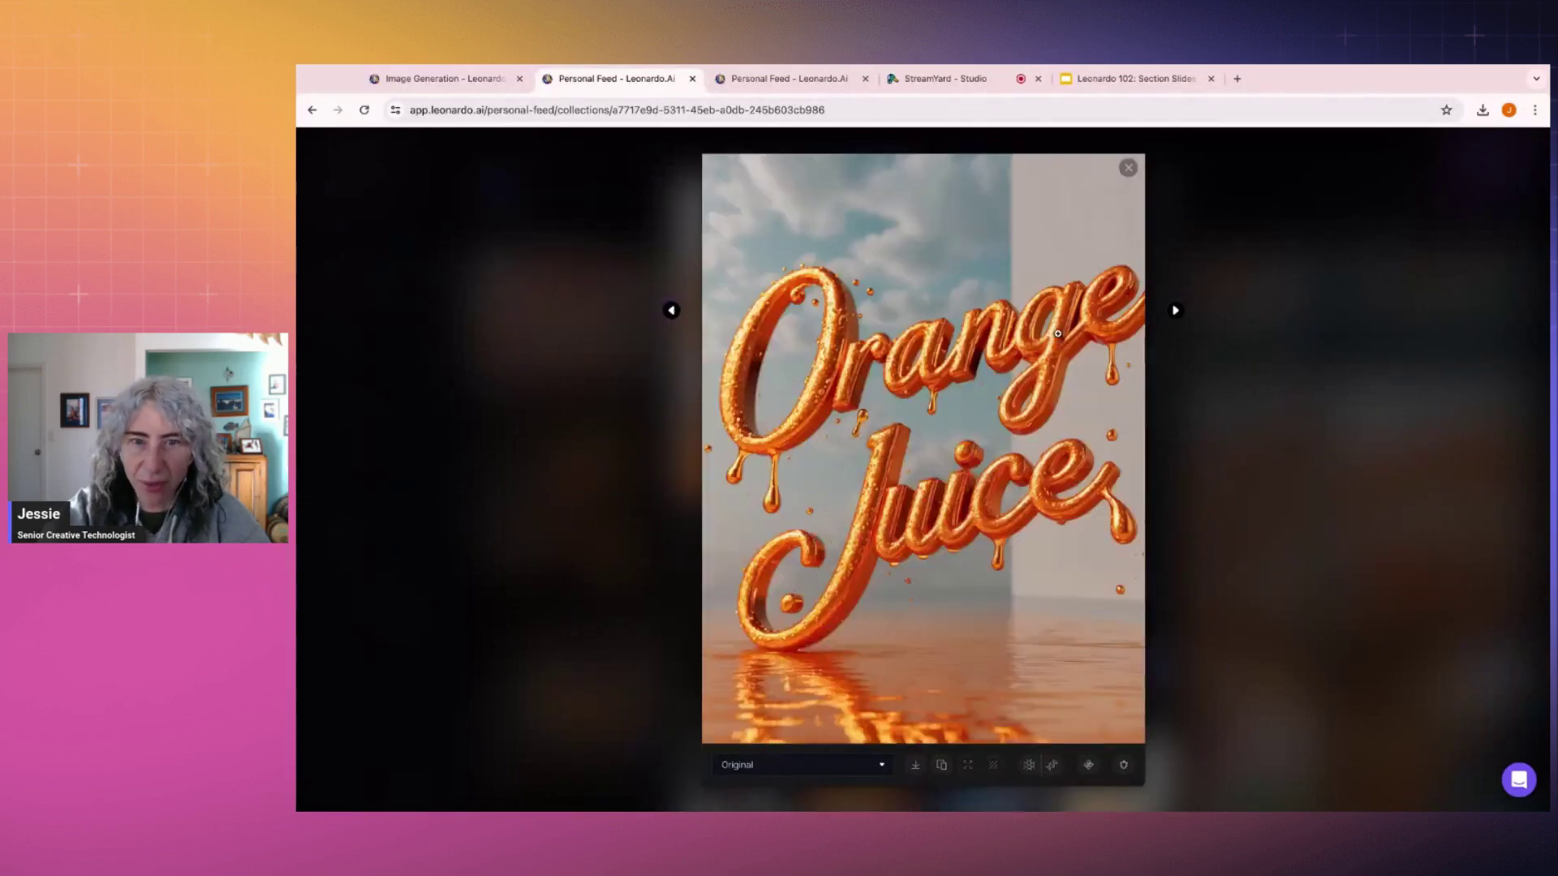
click(1255, 381)
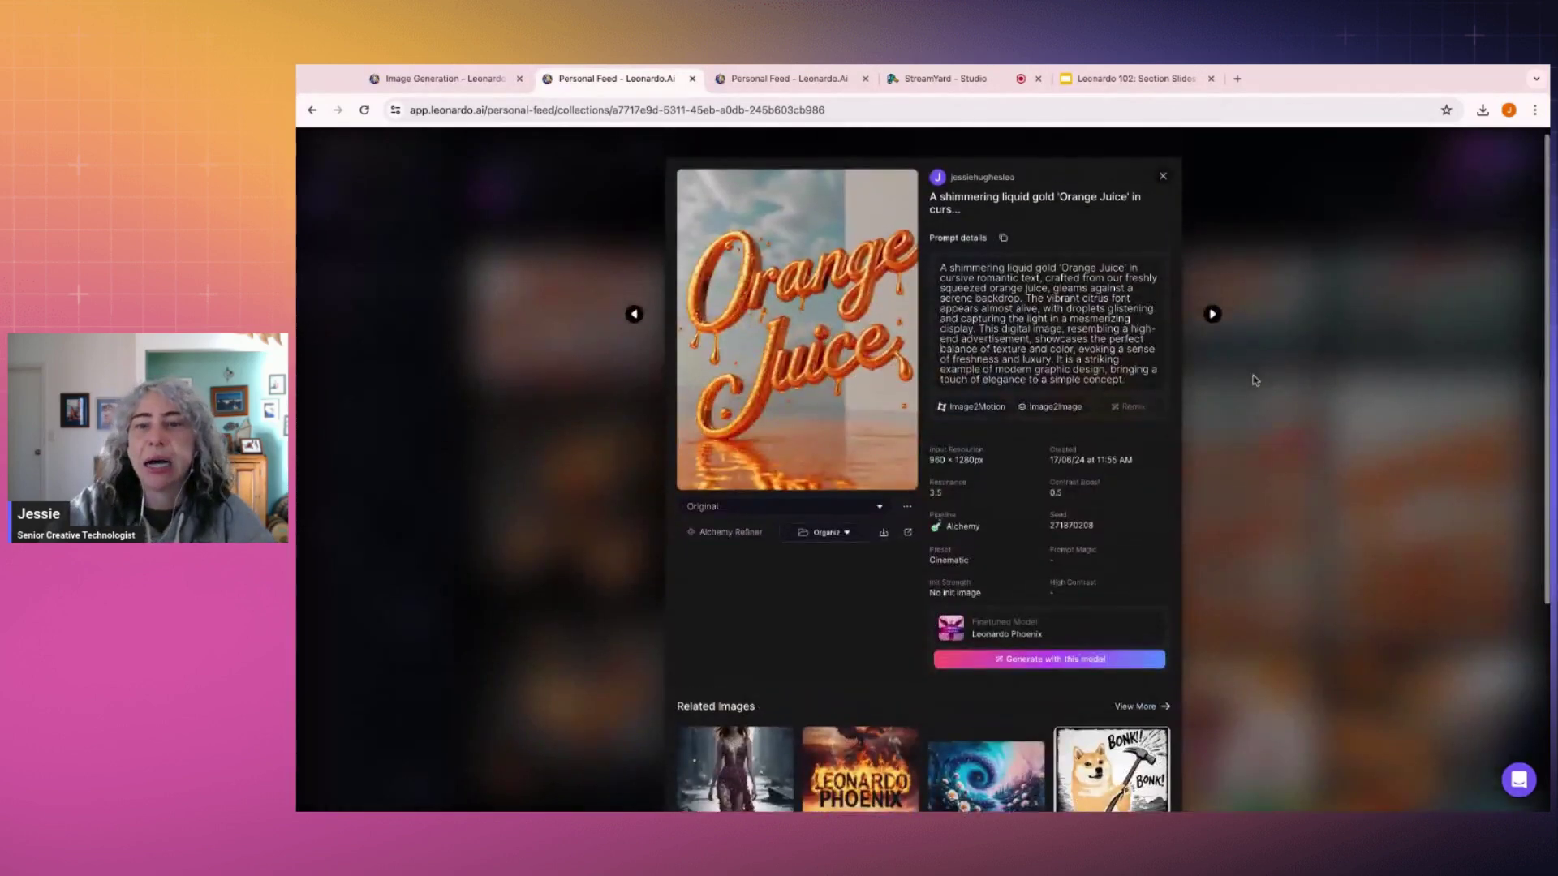
click(1253, 377)
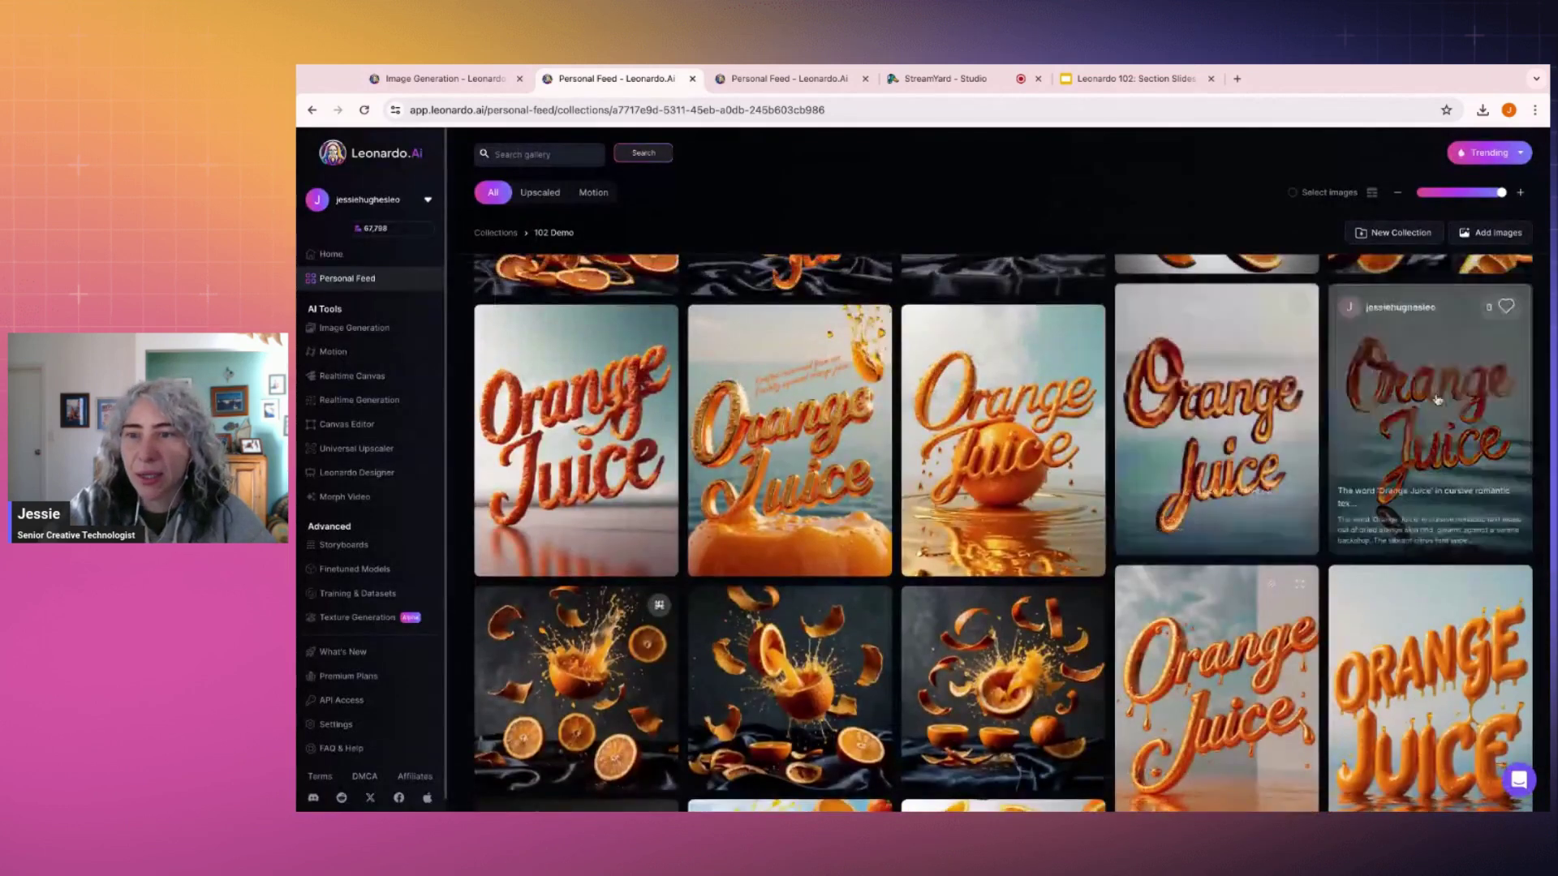
Step: Zoom in on the orange-peel lettering image, select its prompt, and return to Image Generation
click(1253, 381)
click(808, 345)
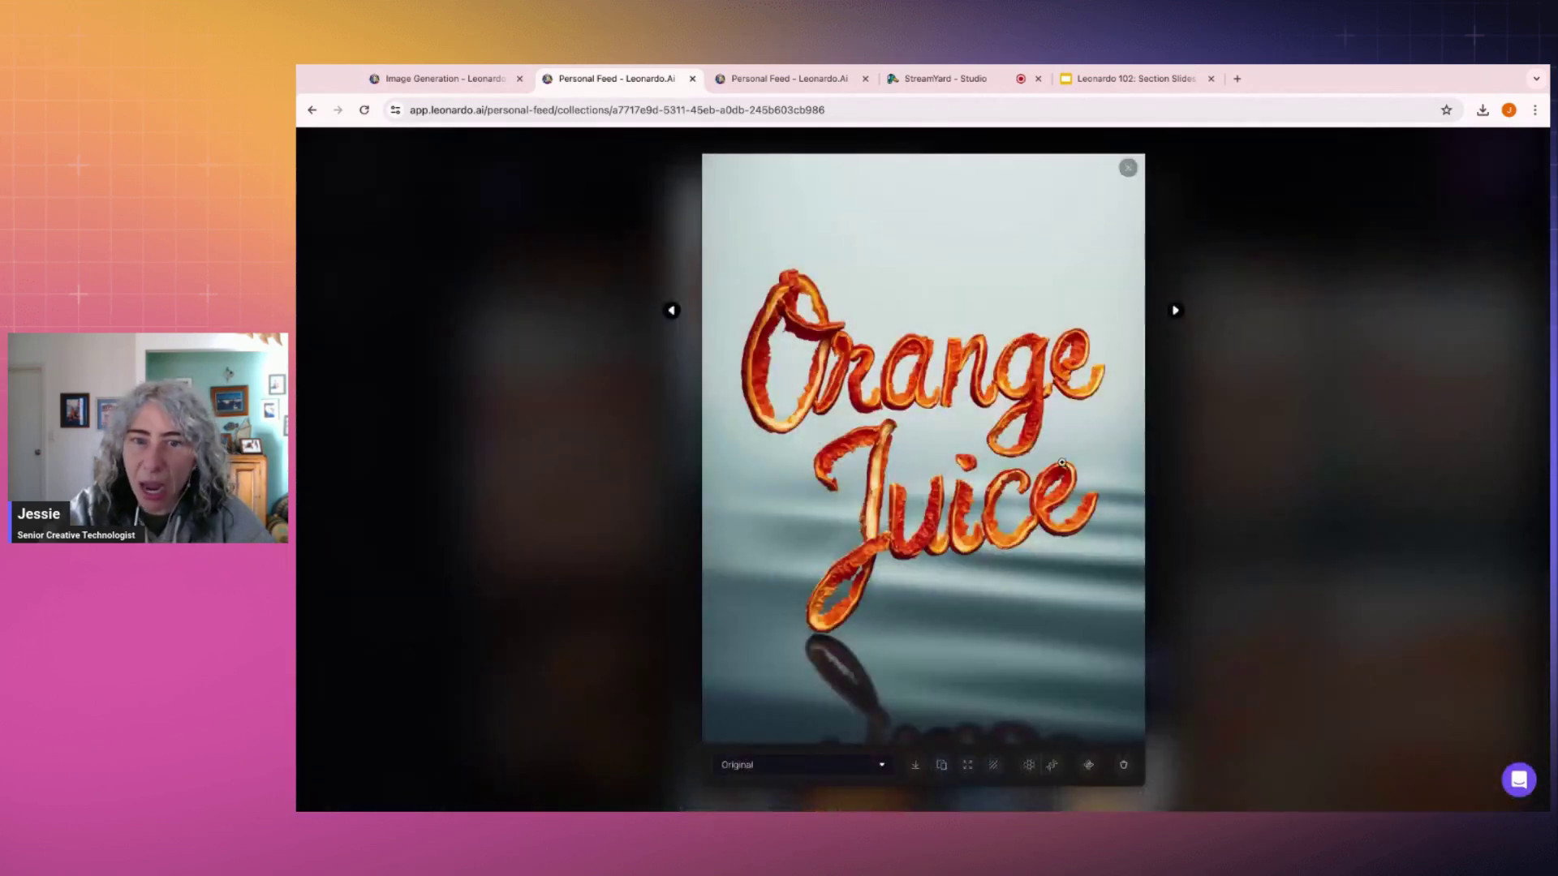
click(914, 477)
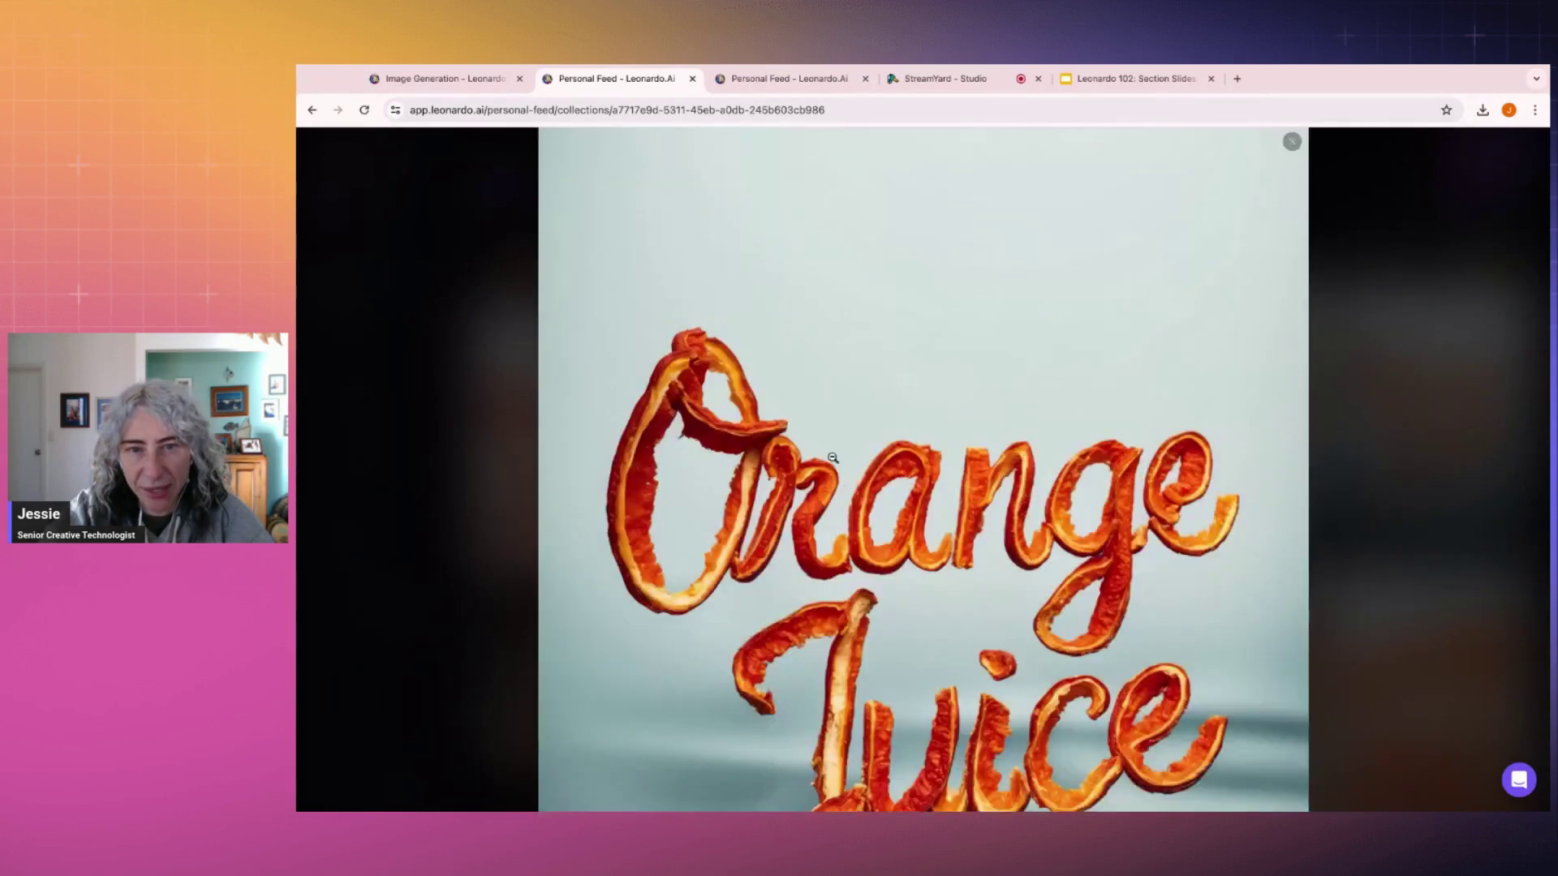
click(749, 459)
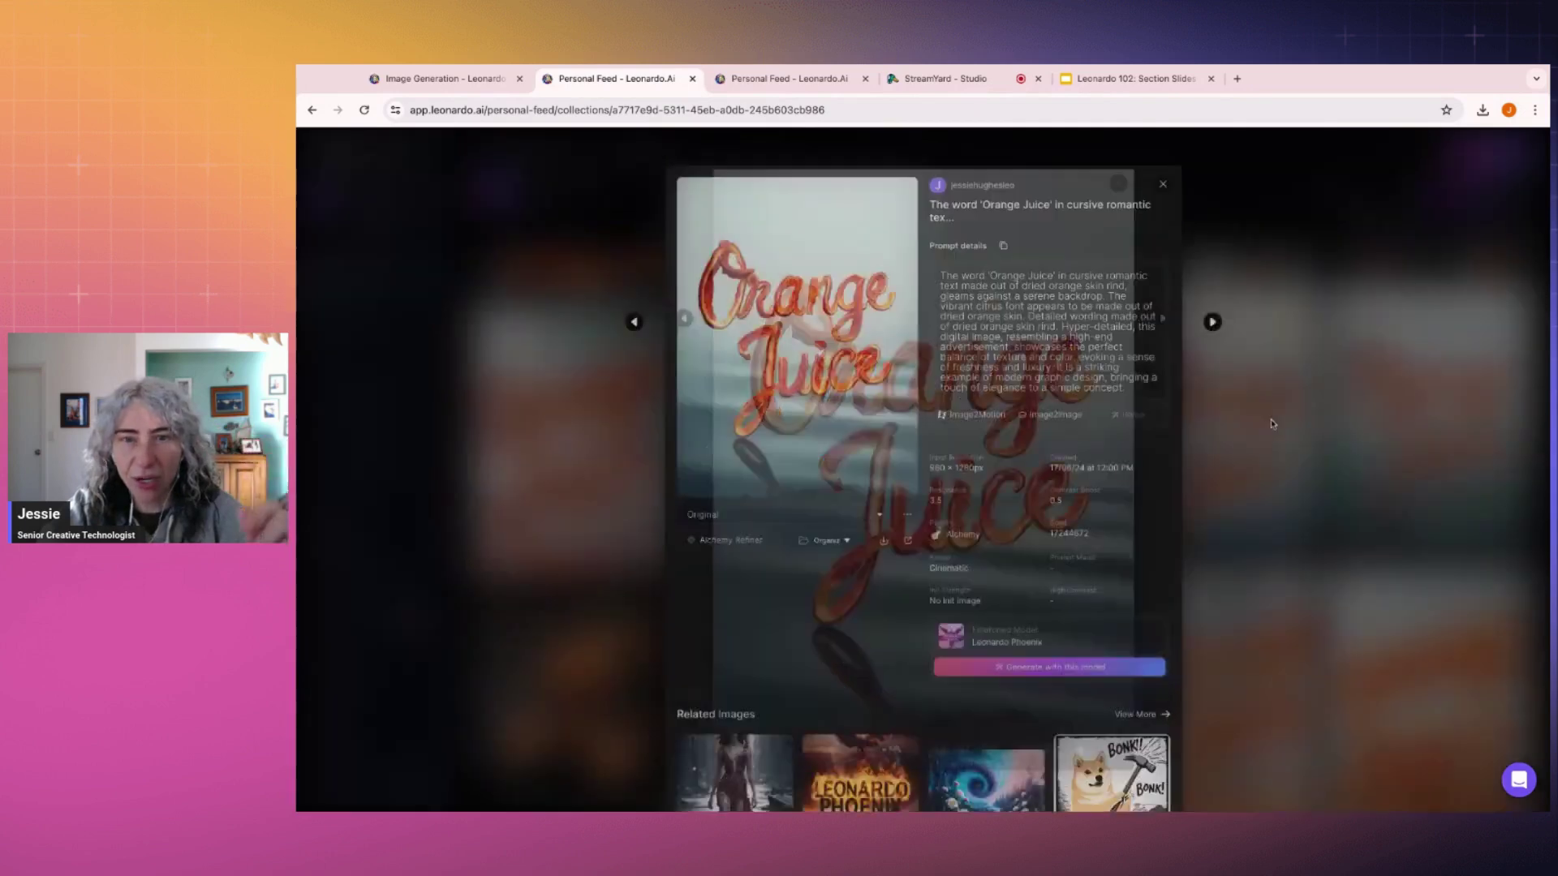
click(1268, 422)
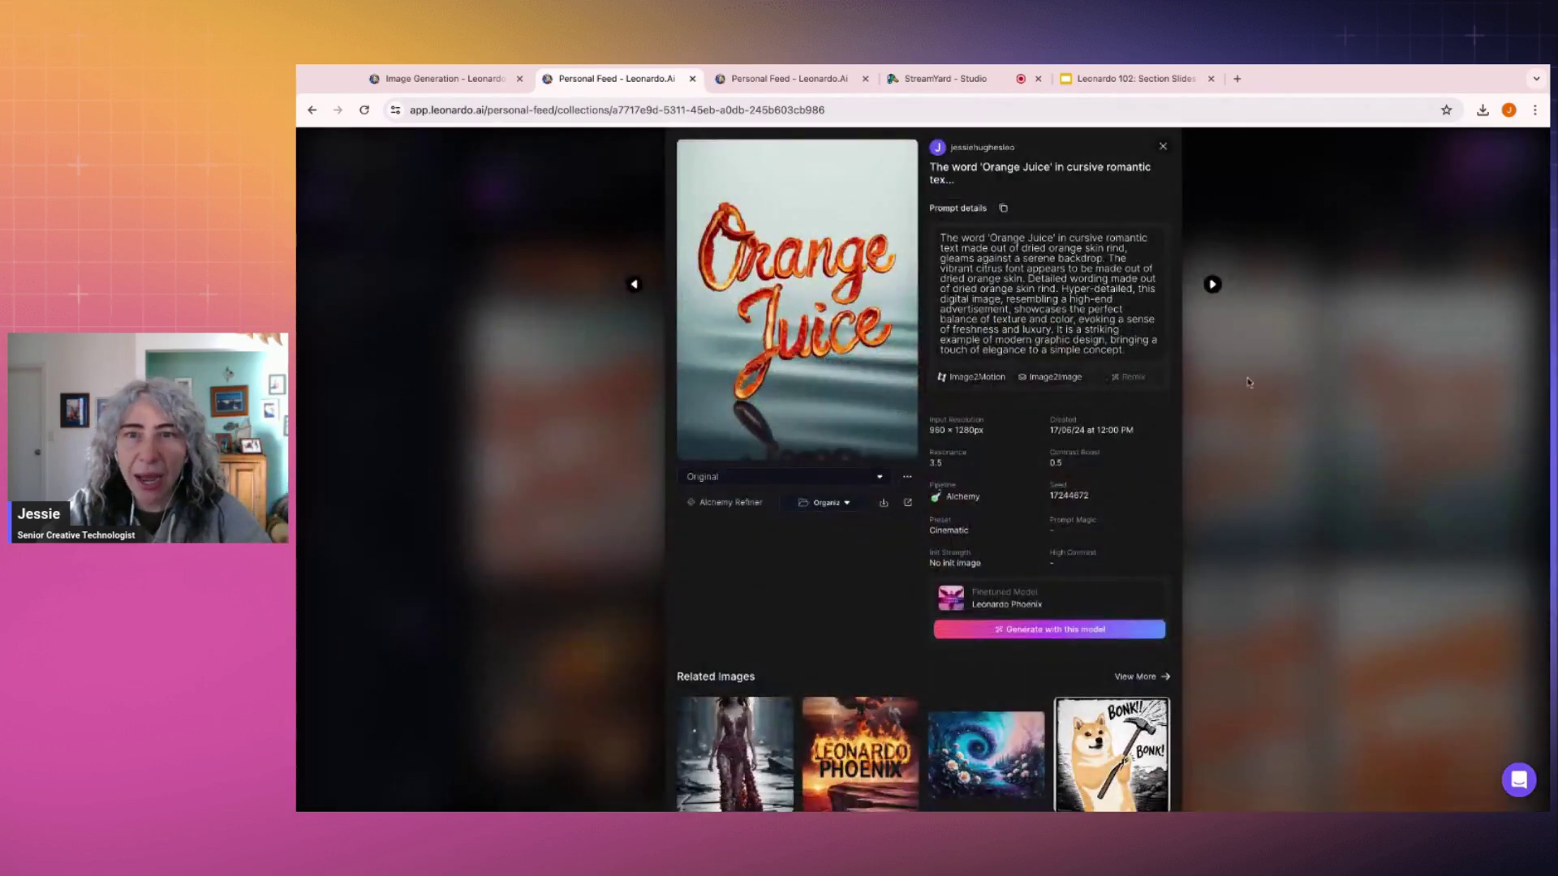
drag(941, 239, 1124, 350)
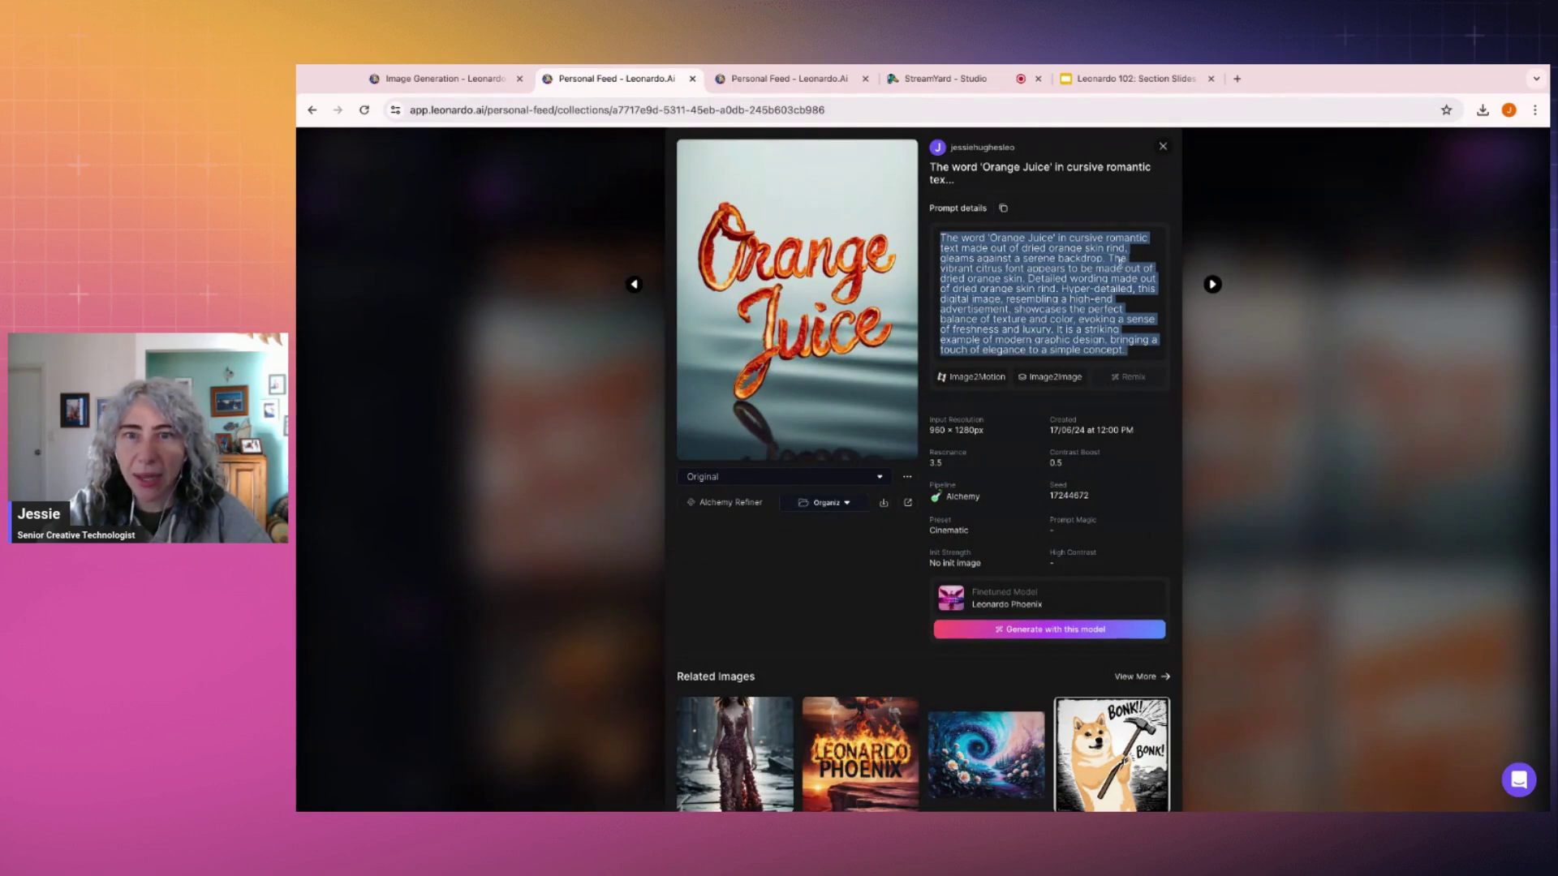
click(1253, 349)
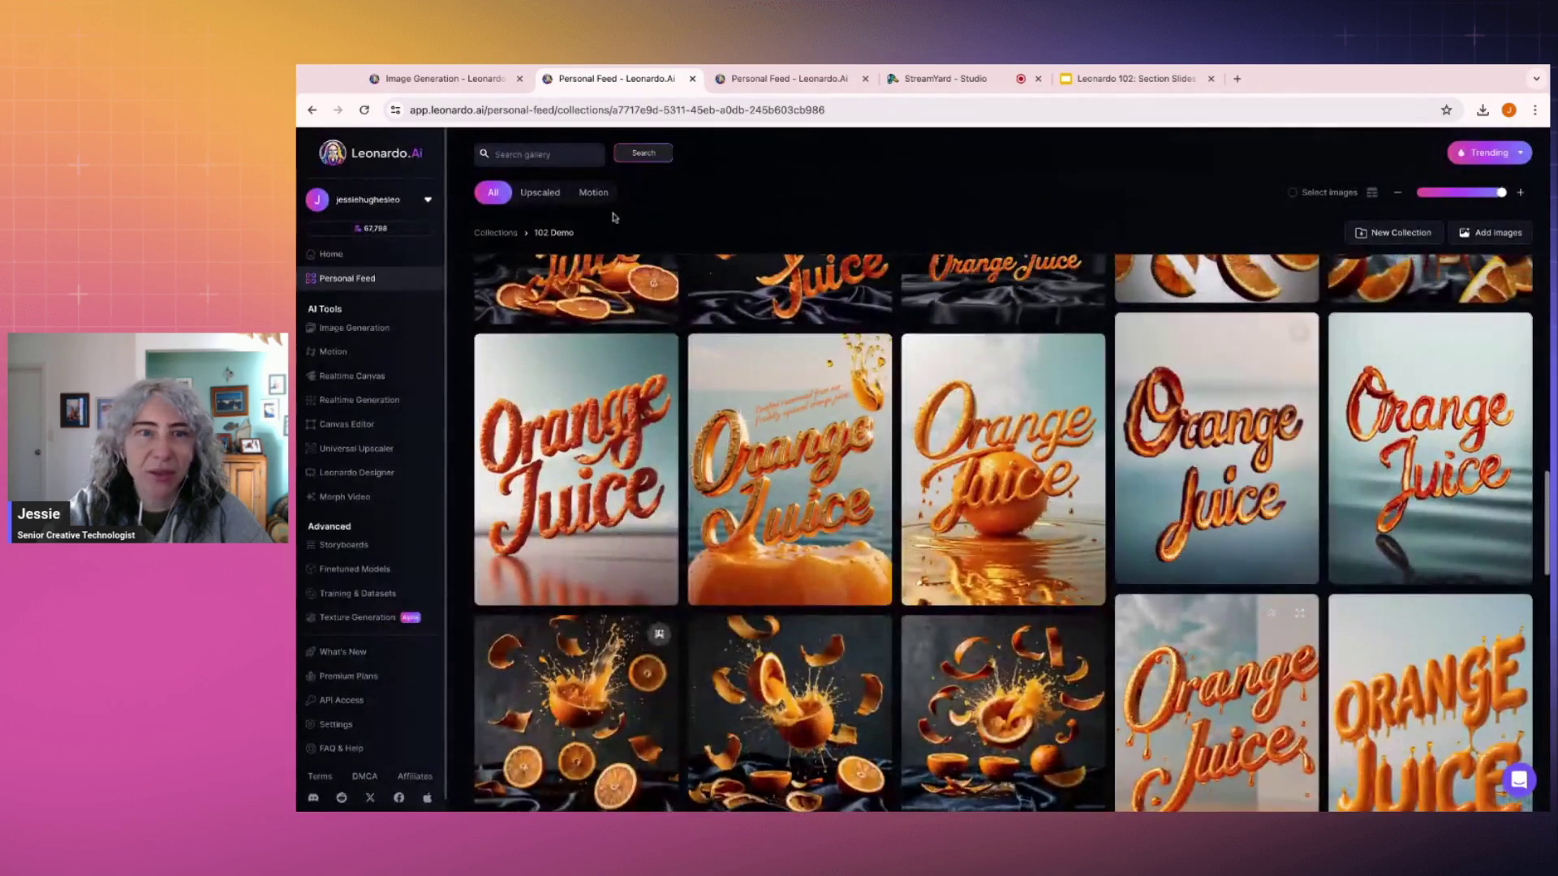
click(448, 79)
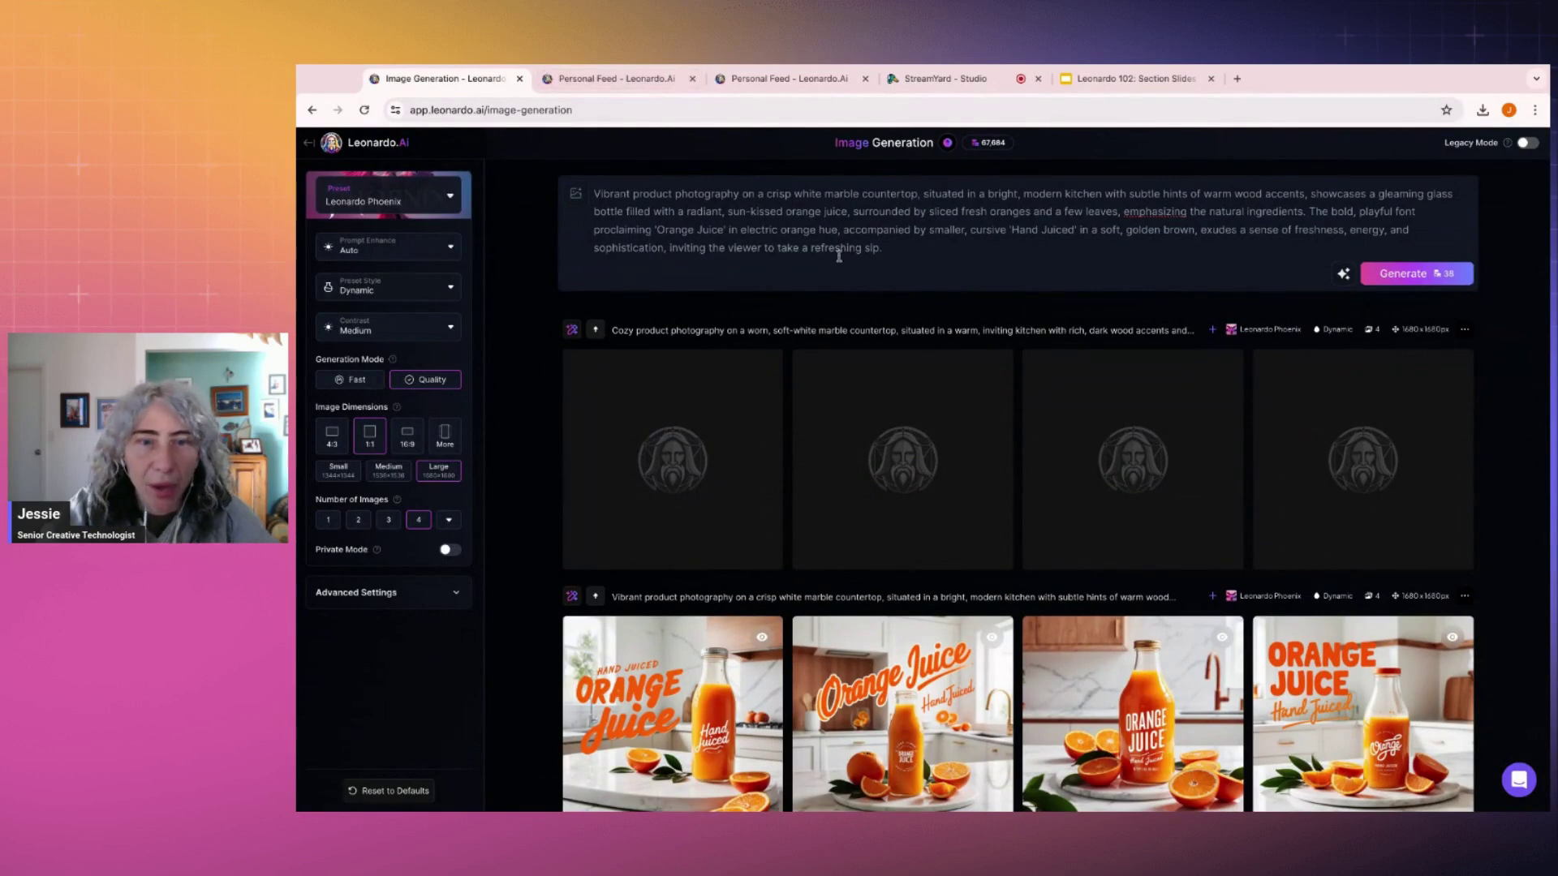
Step: Step through the cozy-kitchen bottle images one by one in the enlarged view
click(851, 427)
click(597, 479)
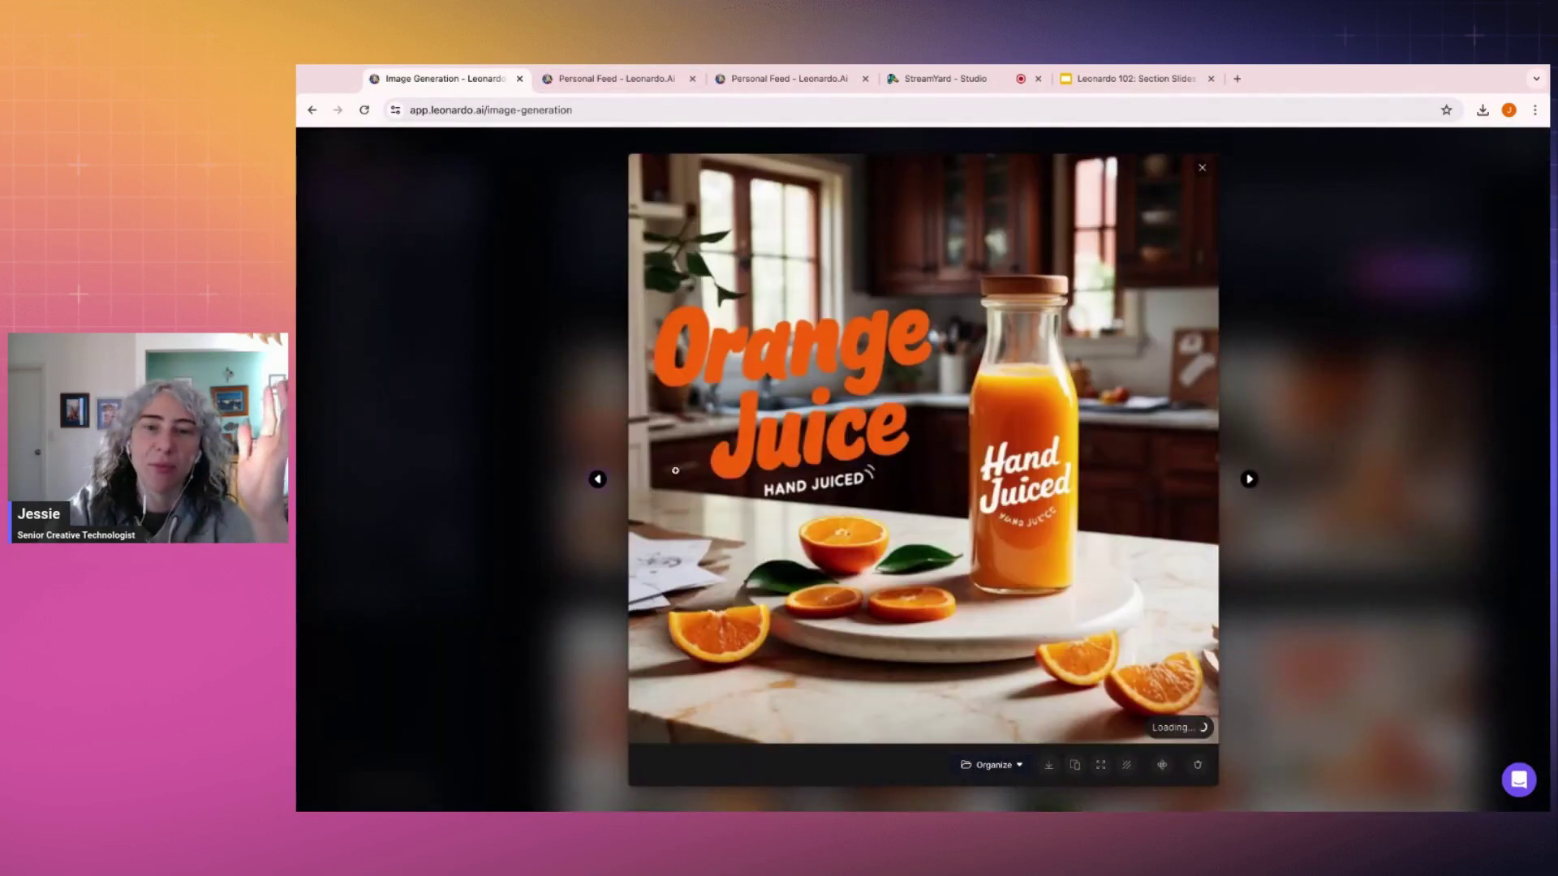
click(1250, 481)
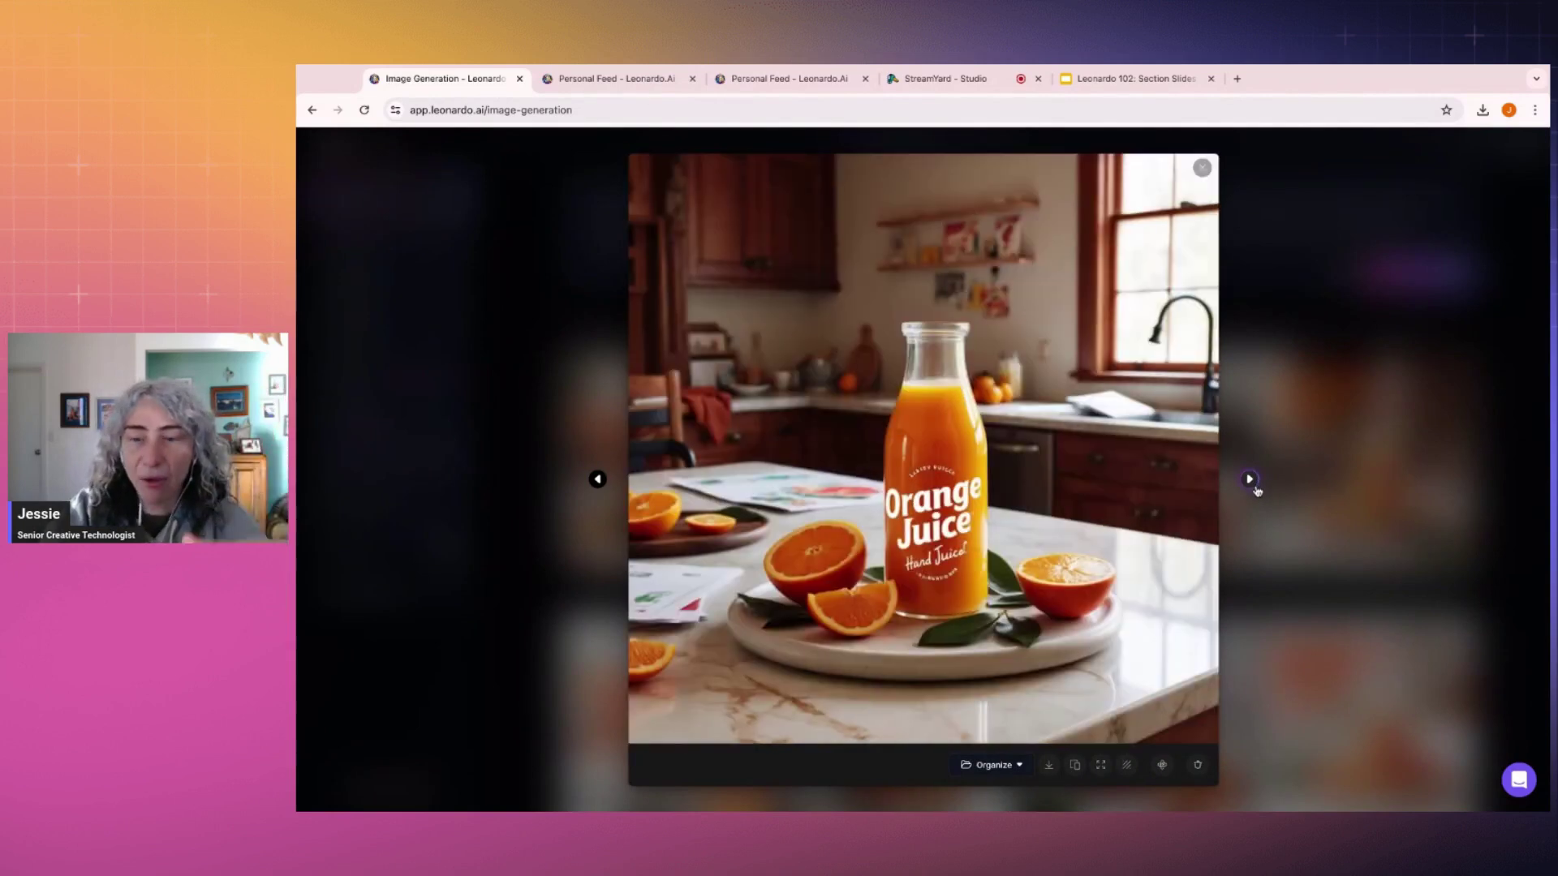
click(1250, 480)
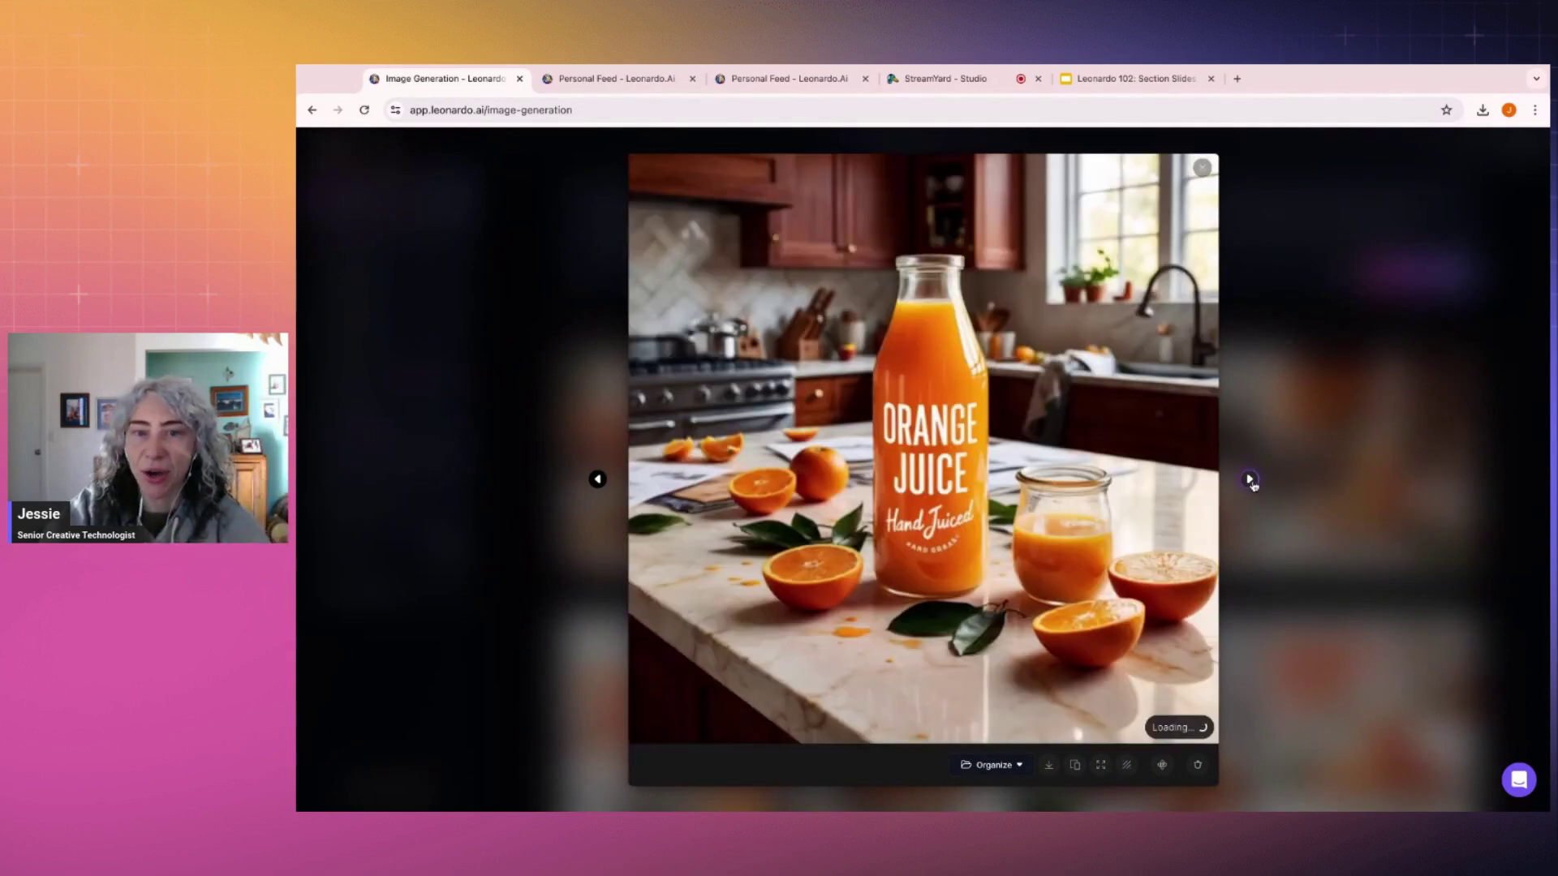
click(1250, 480)
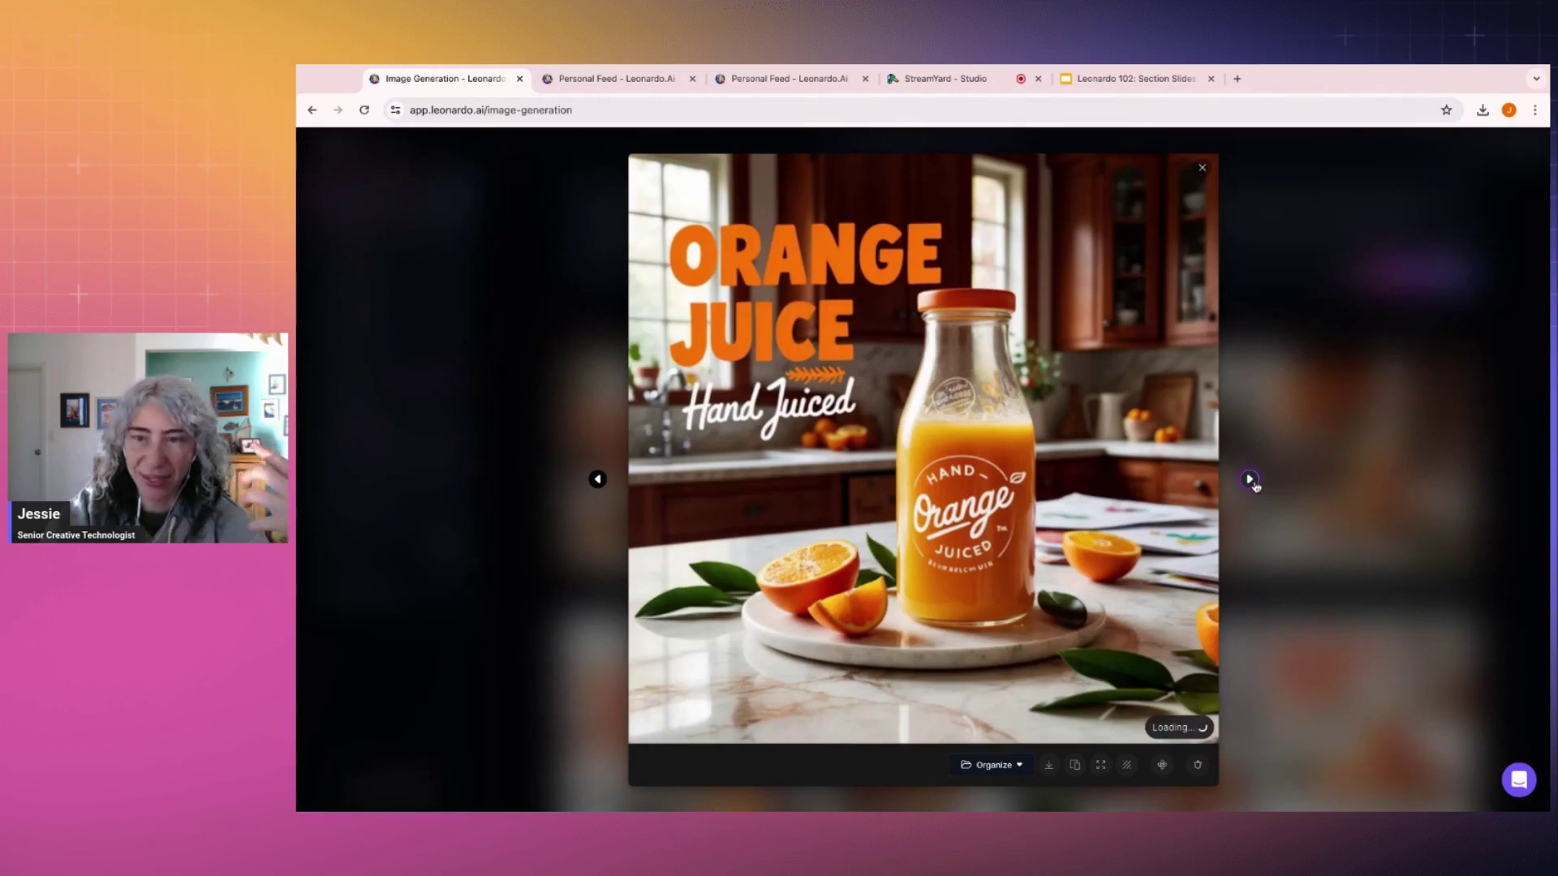
click(1251, 480)
click(1250, 480)
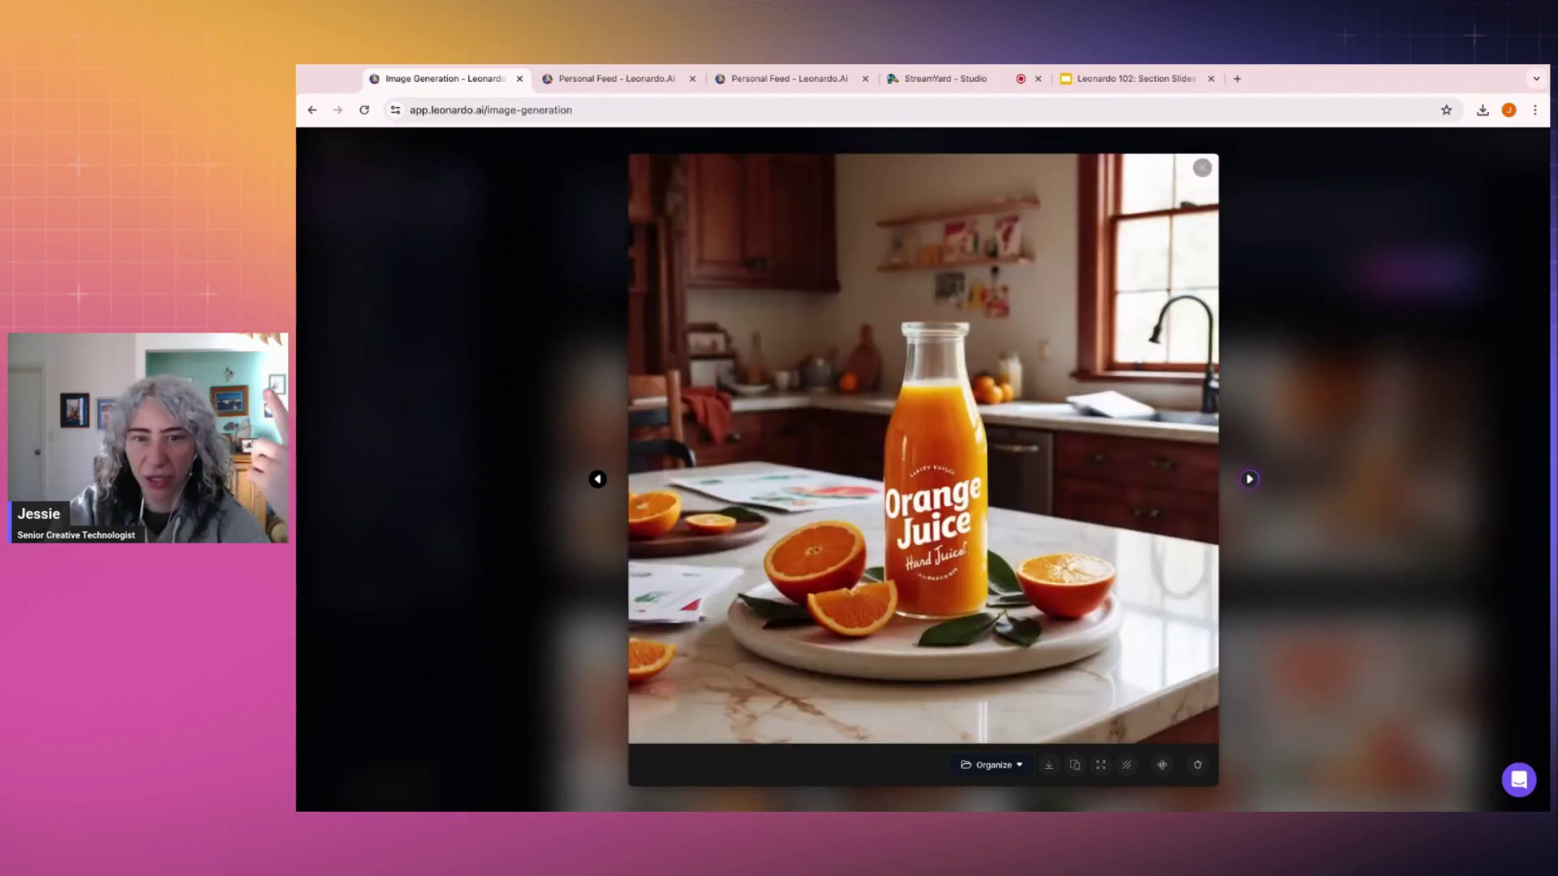
click(1250, 479)
click(1348, 438)
Step: Briefly enlarge a kitchen bottle image and a white-marble bottle image, closing each with Esc
scroll(1348, 438, down, 5)
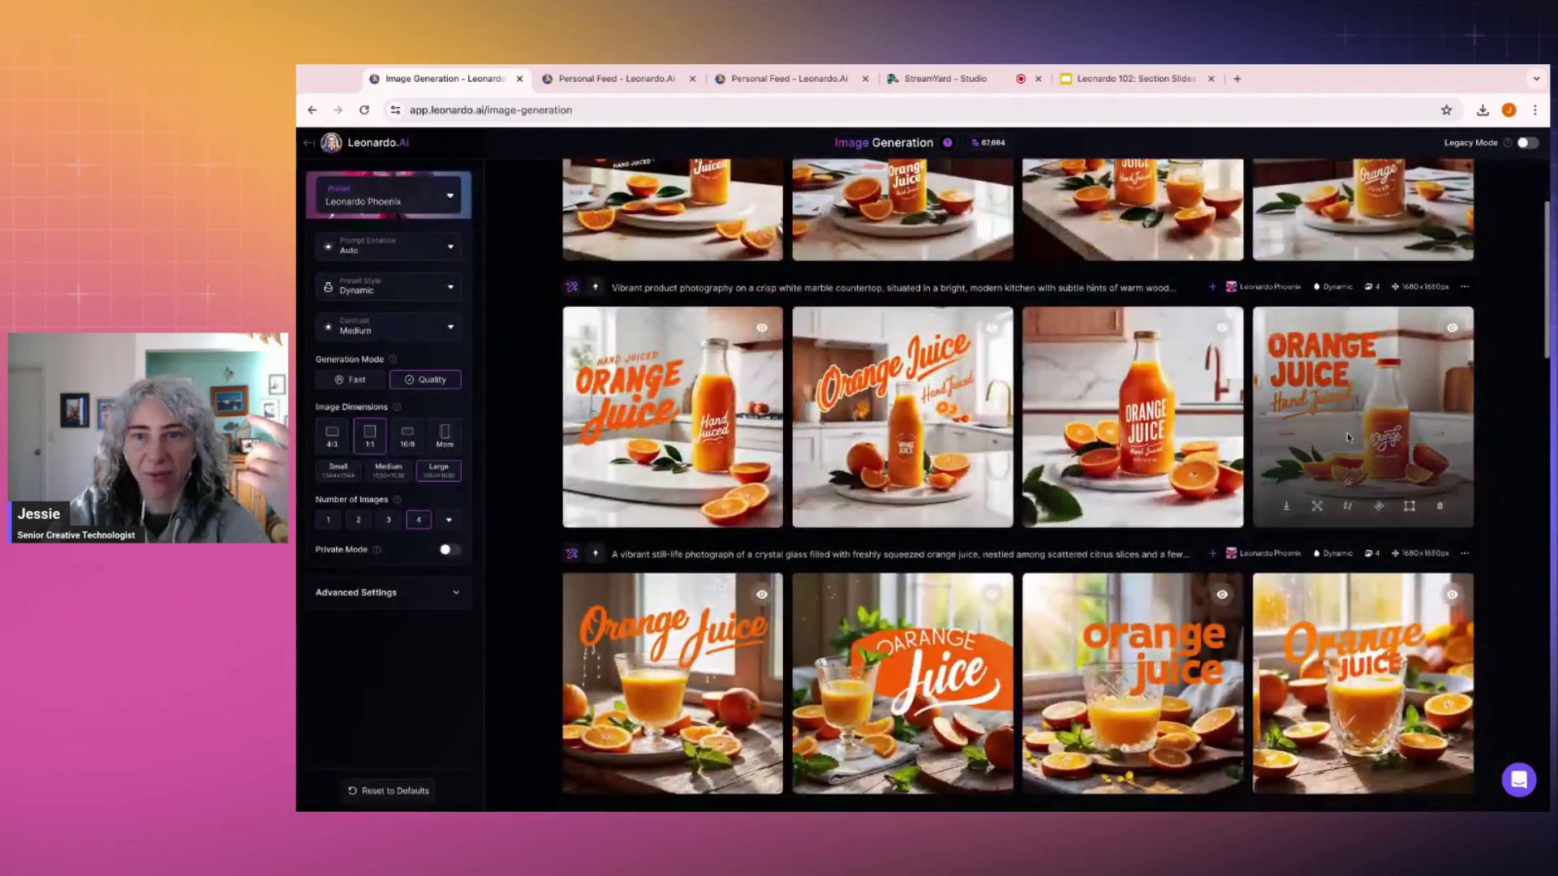
scroll(1349, 438, up, 5)
click(1191, 546)
key(Escape)
click(1132, 667)
key(Escape)
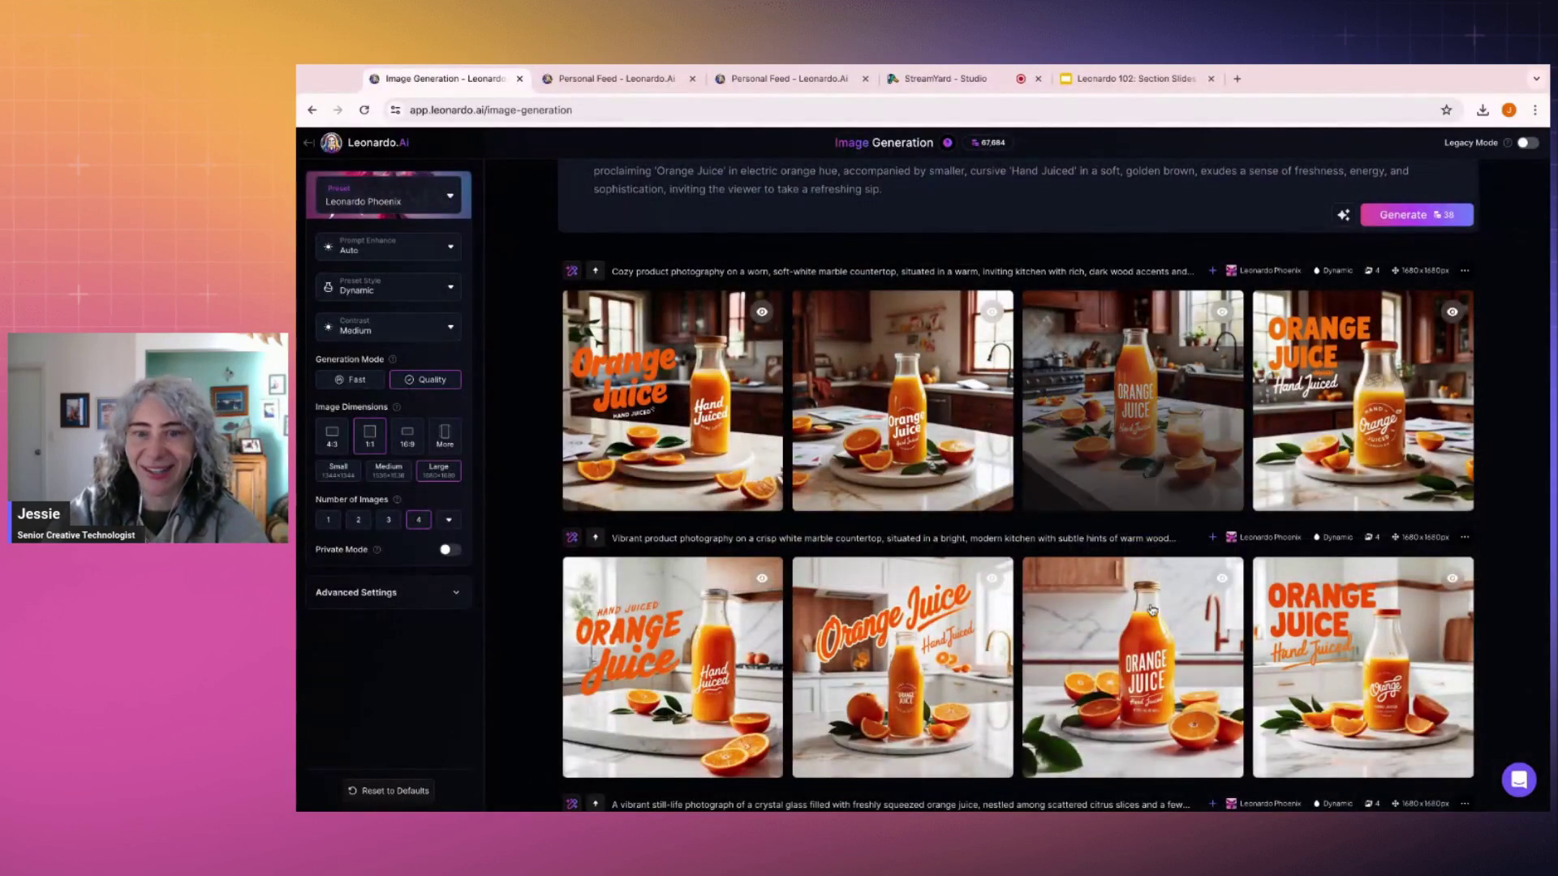
scroll(807, 513, up, 1)
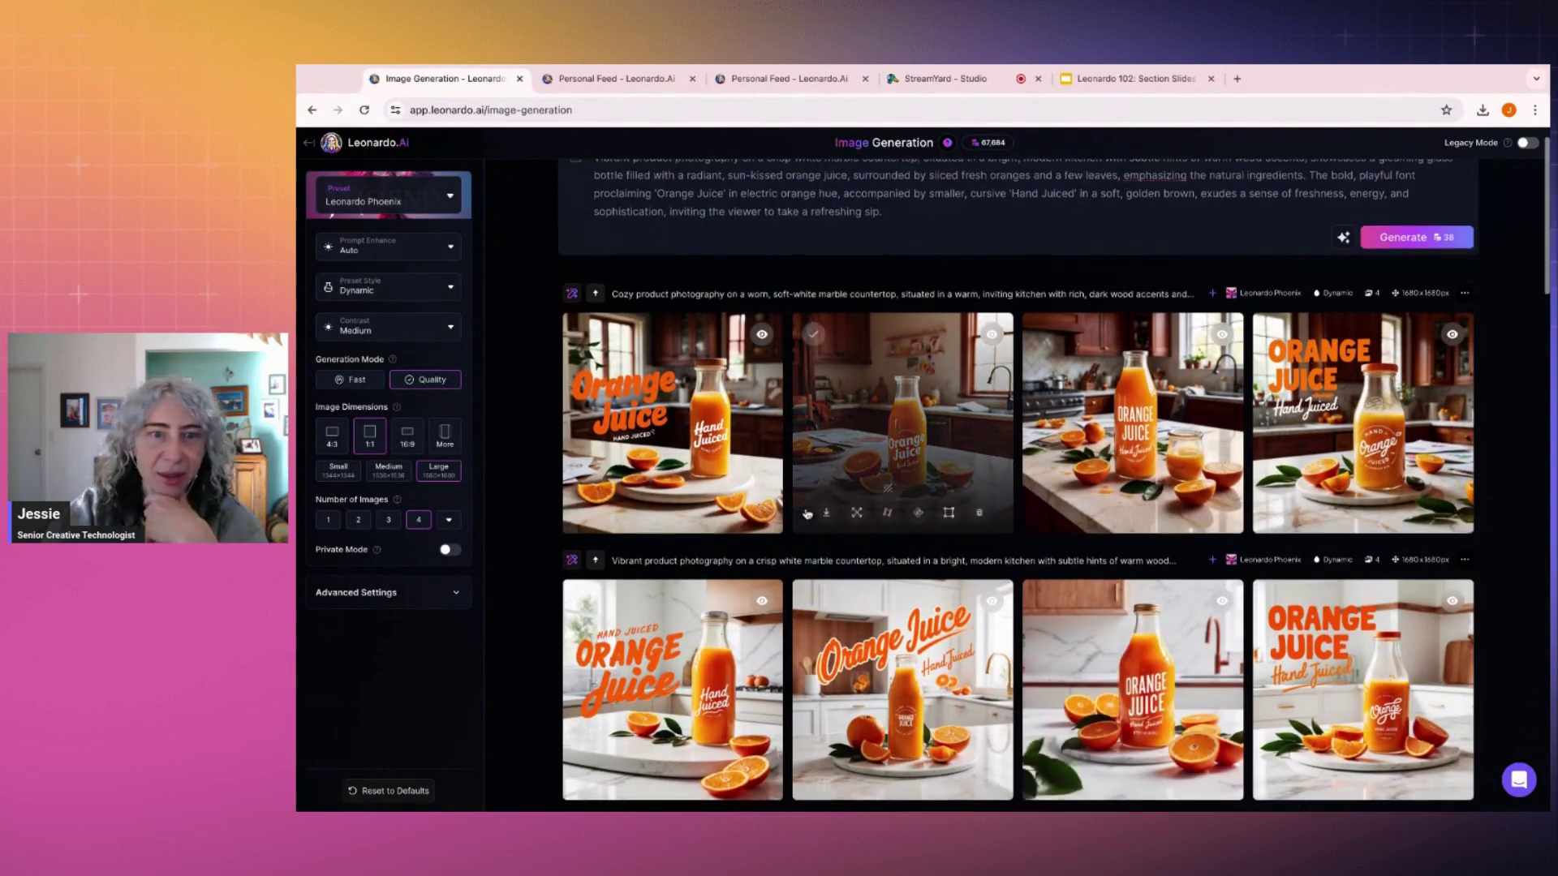
Step: Edit with AI: 'Make the font more bold, with a white outline on the orange letters.' and generate
click(572, 294)
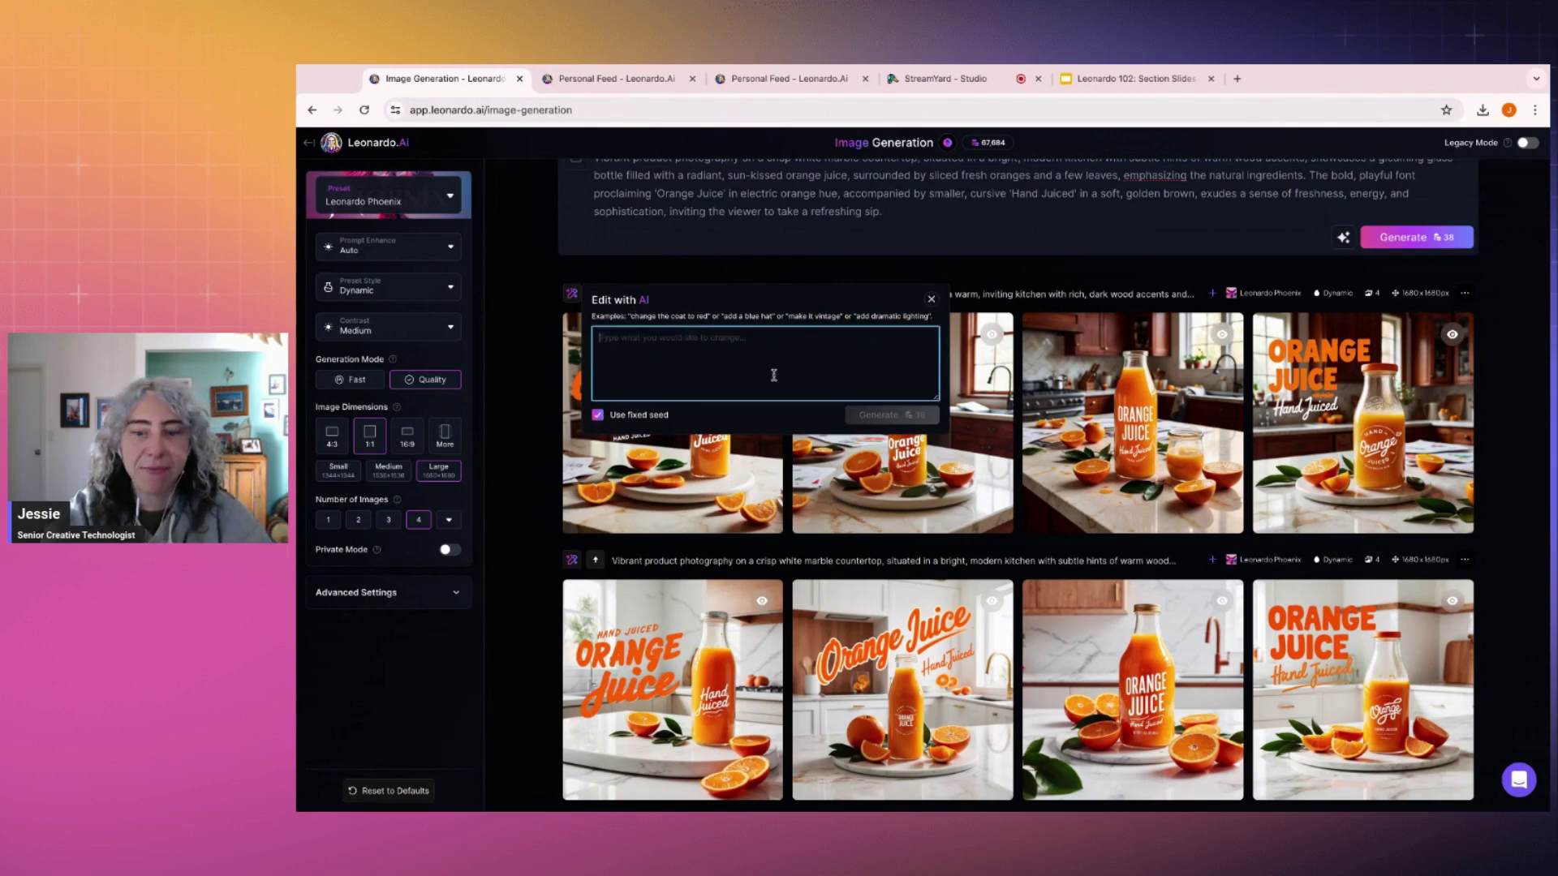
text(Make the font more bold, with a white outline on the orange letters)
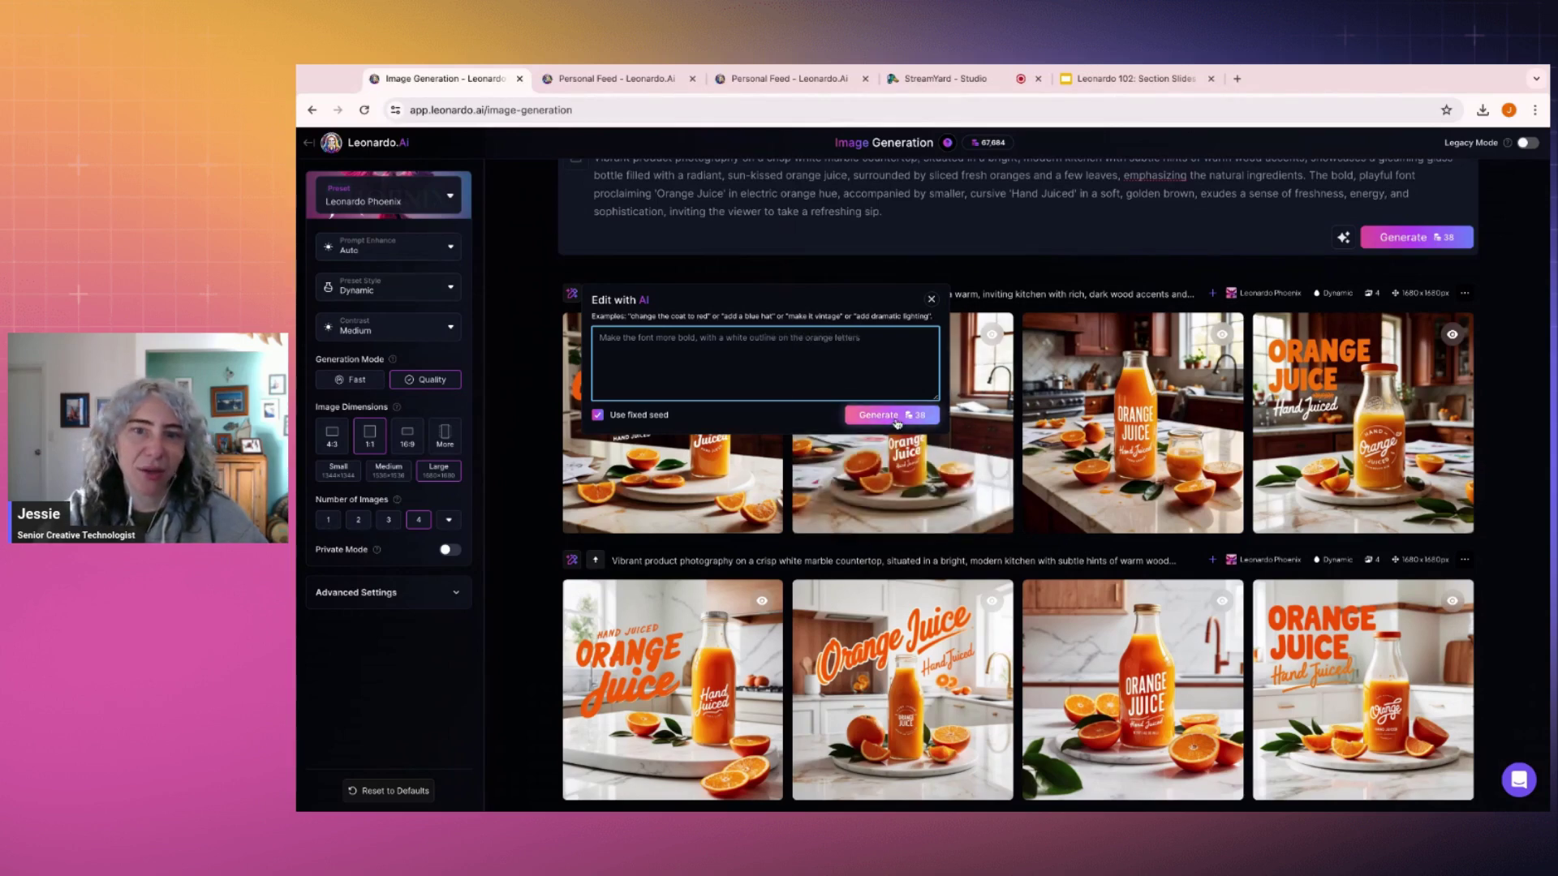
click(884, 414)
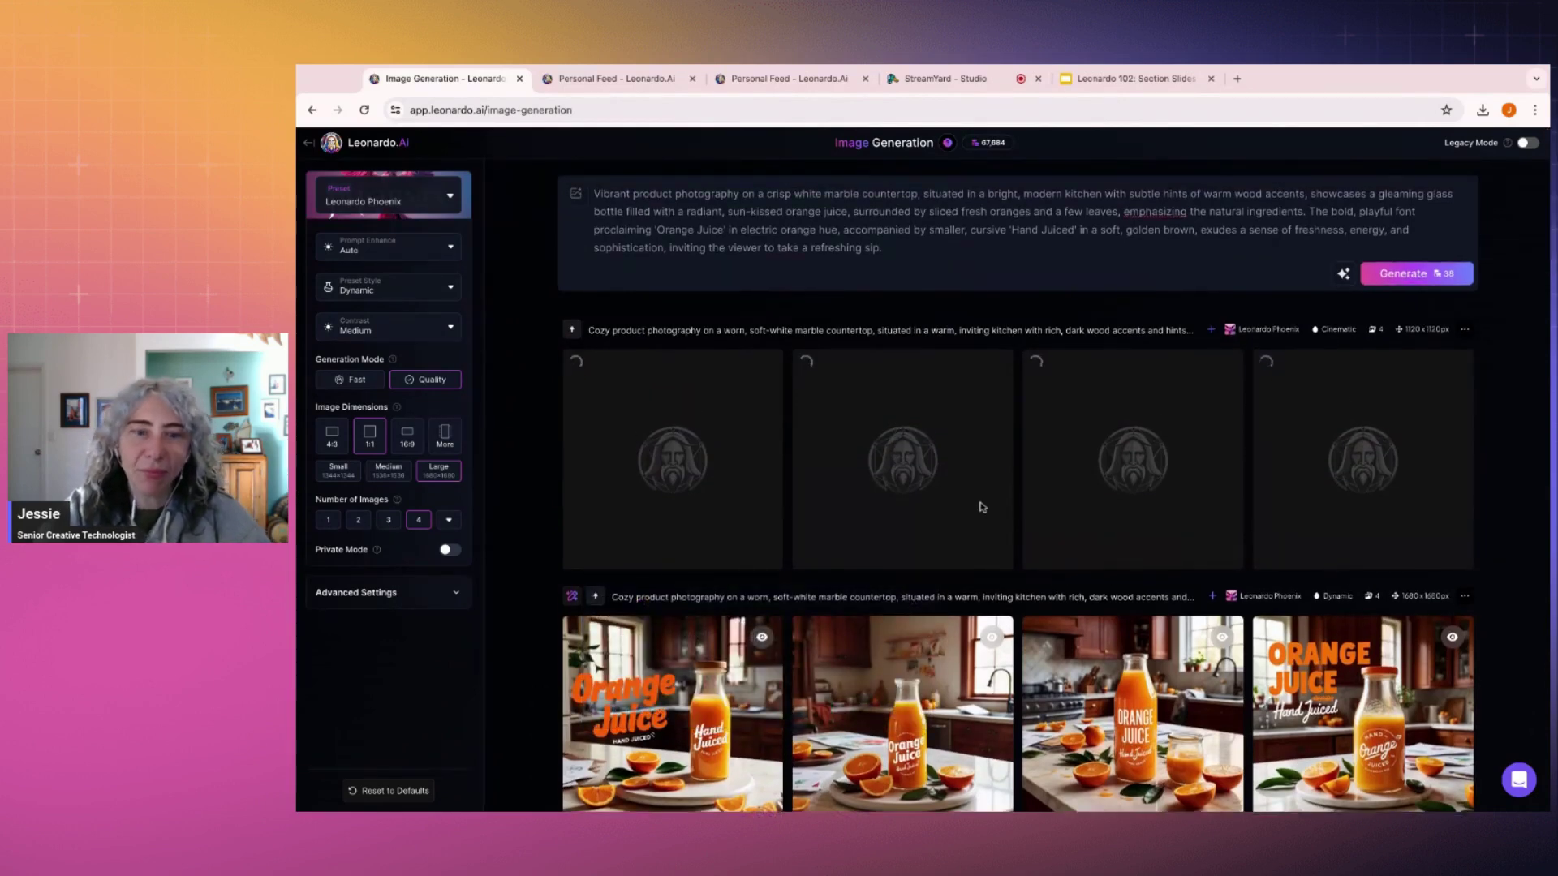
Step: Copy the cursive dried-orange-peel image's prompt from Personal Feed and paste it over the old prompt
click(645, 78)
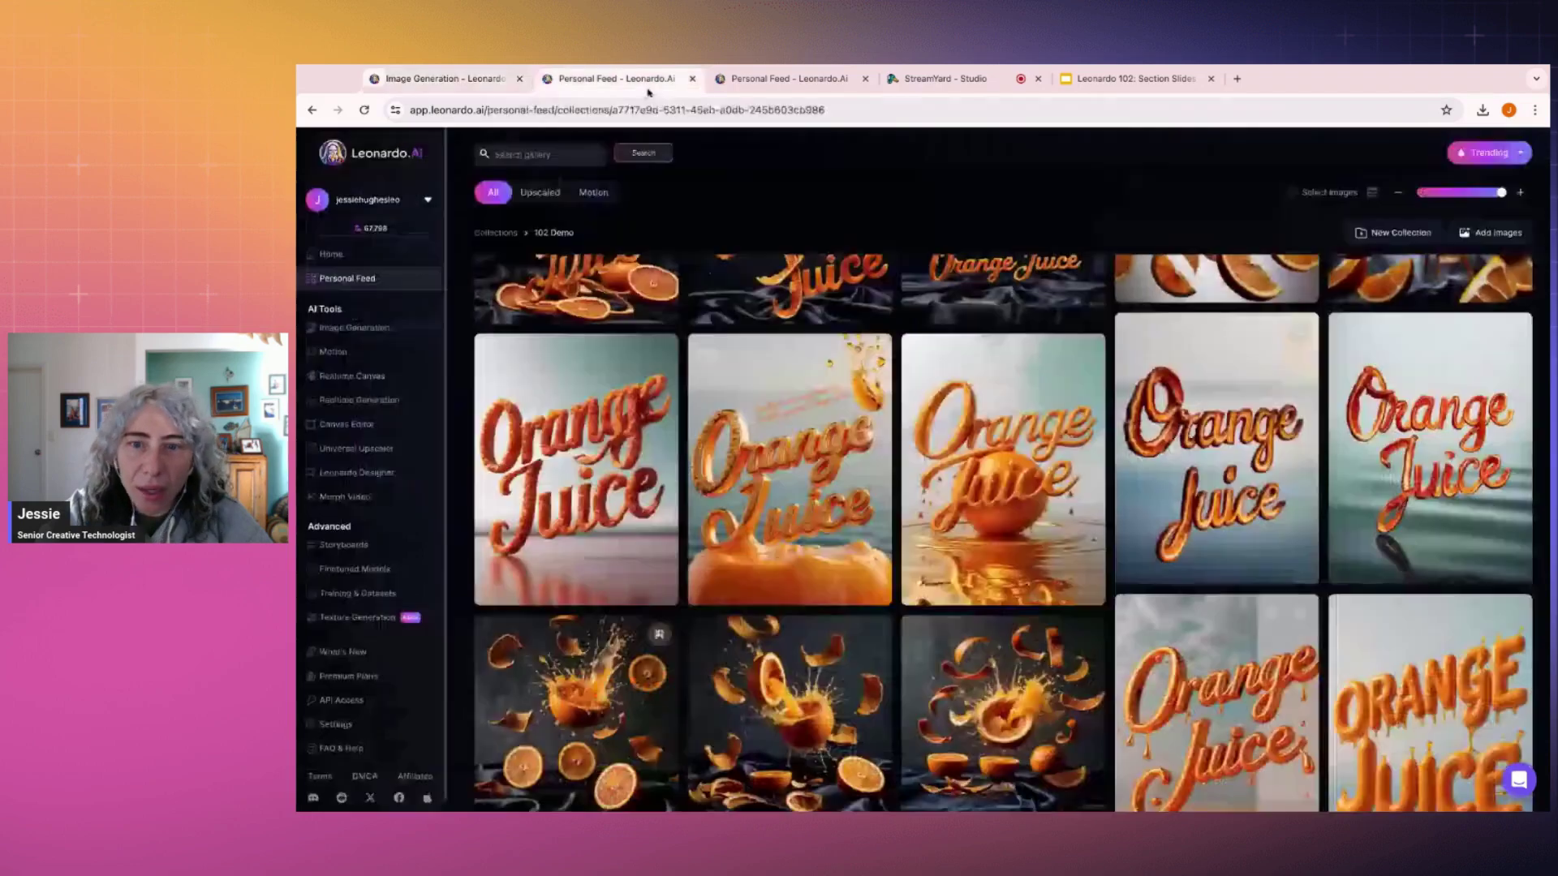
scroll(1113, 396, down, 10)
scroll(1113, 396, up, 7)
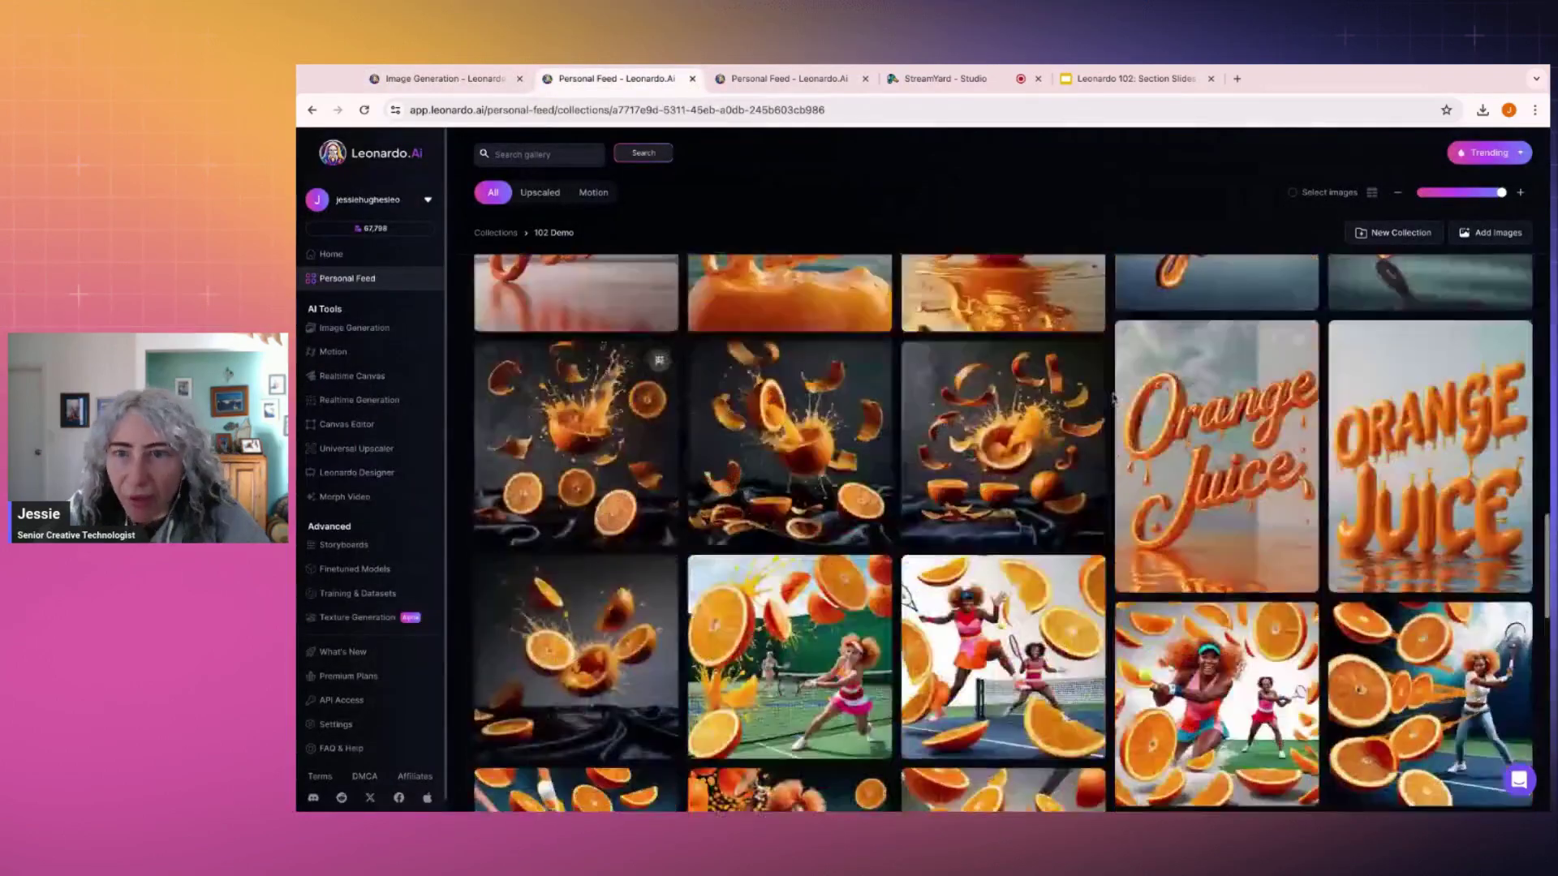
scroll(1113, 397, up, 5)
click(1118, 405)
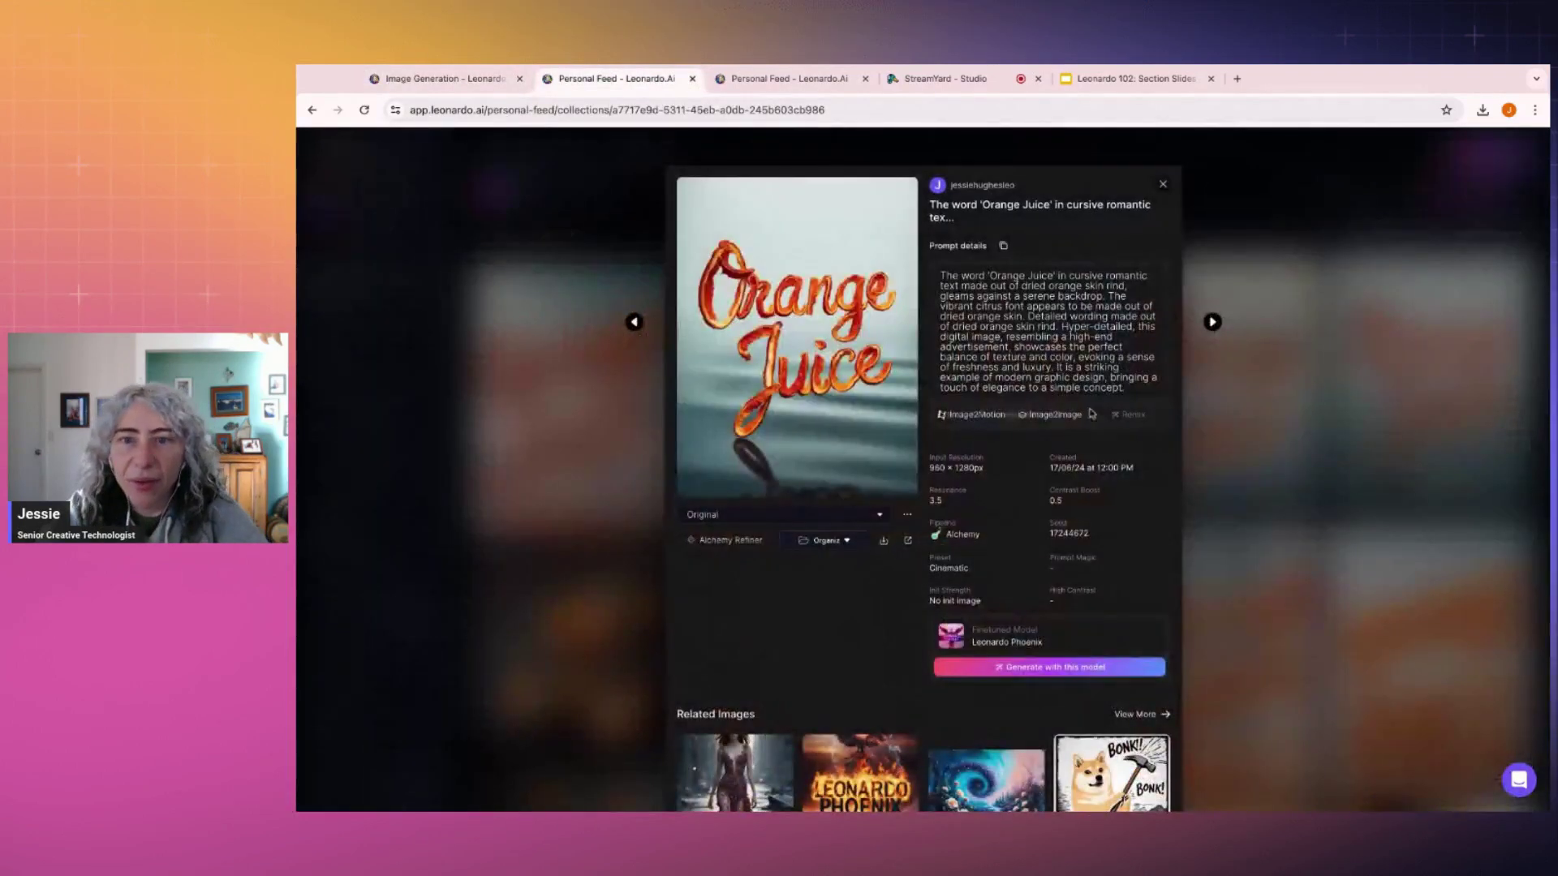
triple_click(1128, 391)
key(ctrl+c)
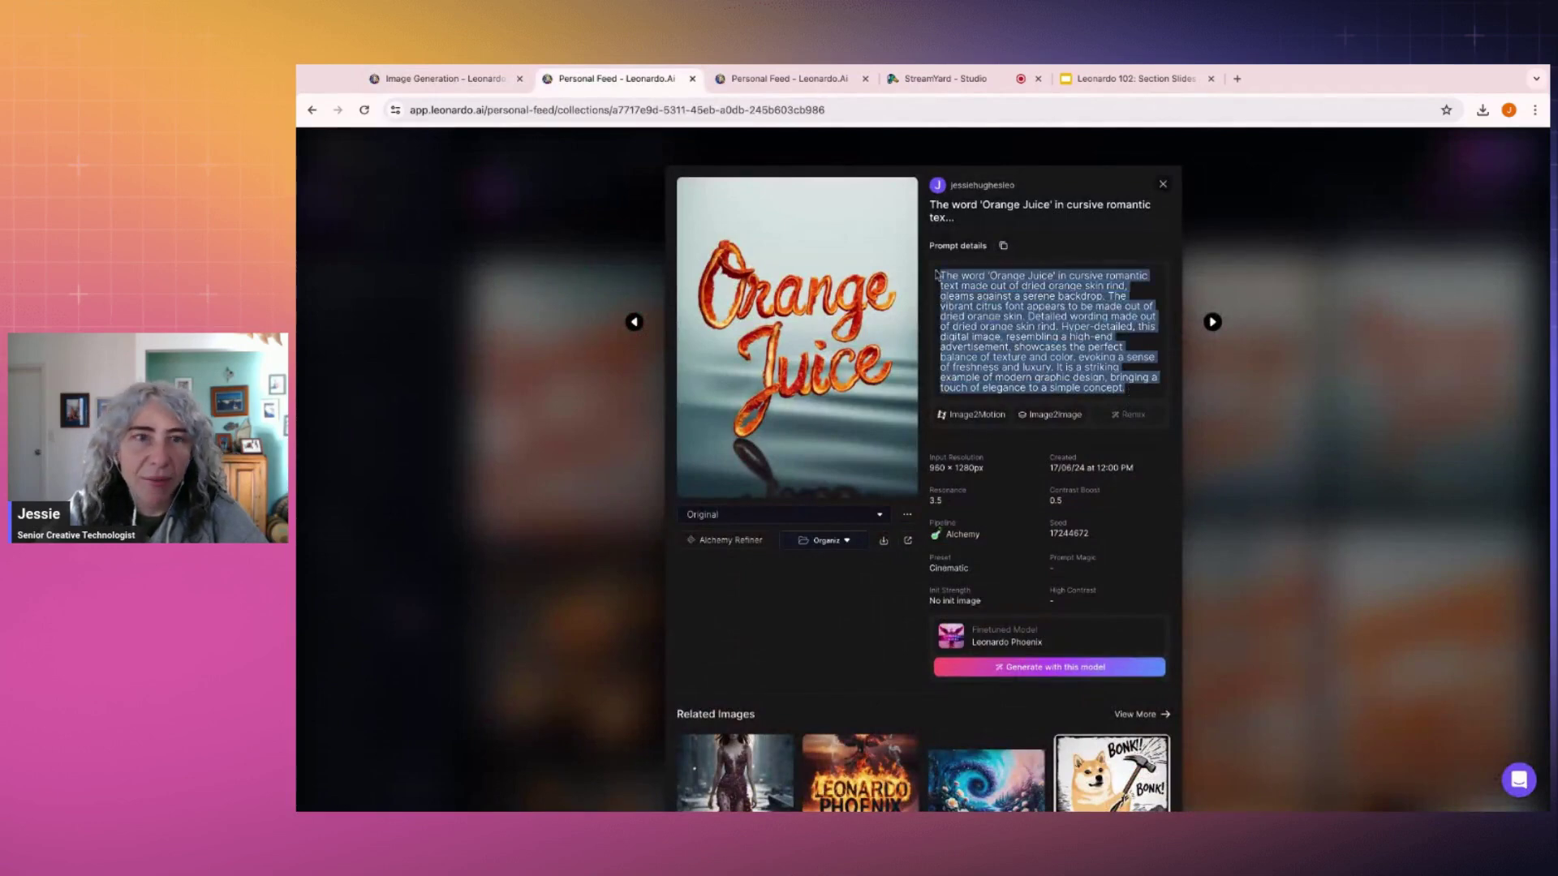
click(438, 79)
click(937, 257)
key(ctrl+a)
key(BackSpace)
key(ctrl+v)
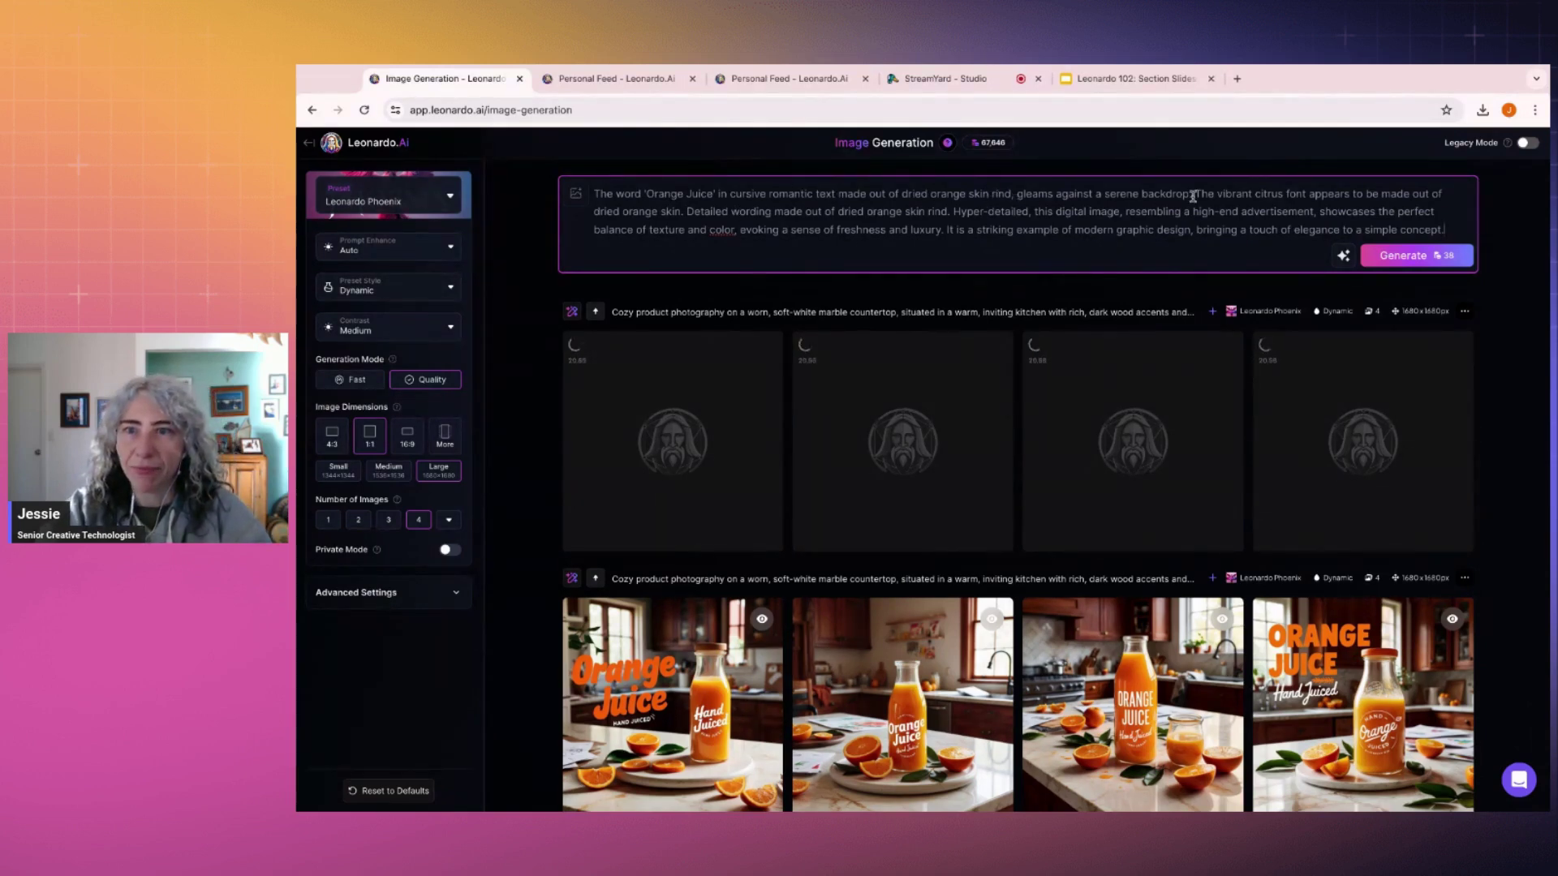
Step: Delete the redundant backdrop and font wording from the prompt and choose the Cinematic style
drag(1015, 193, 948, 213)
key(BackSpace)
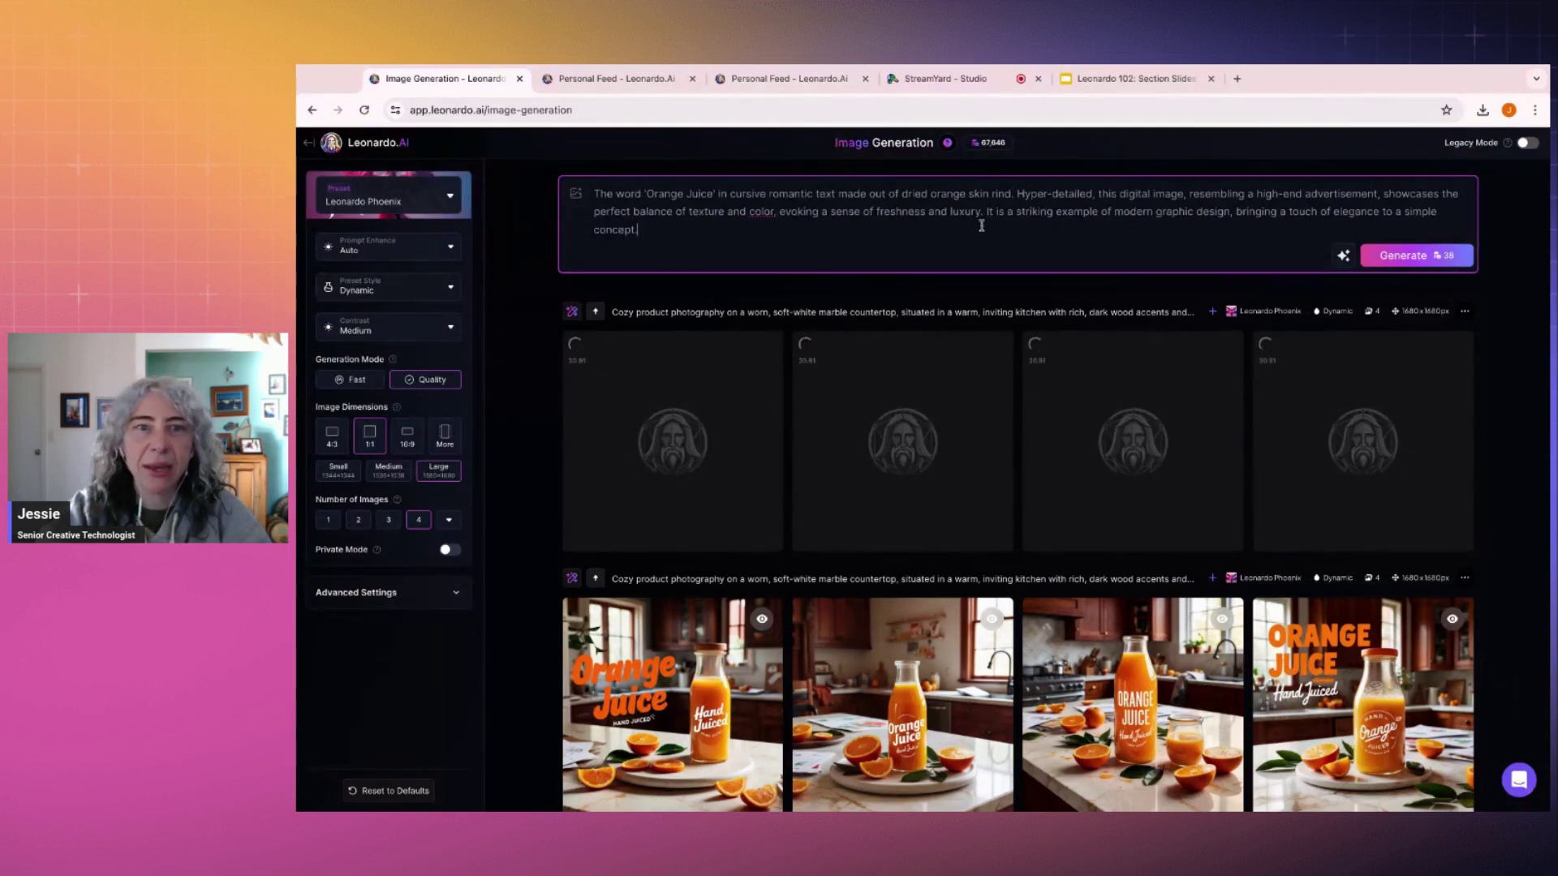
click(410, 289)
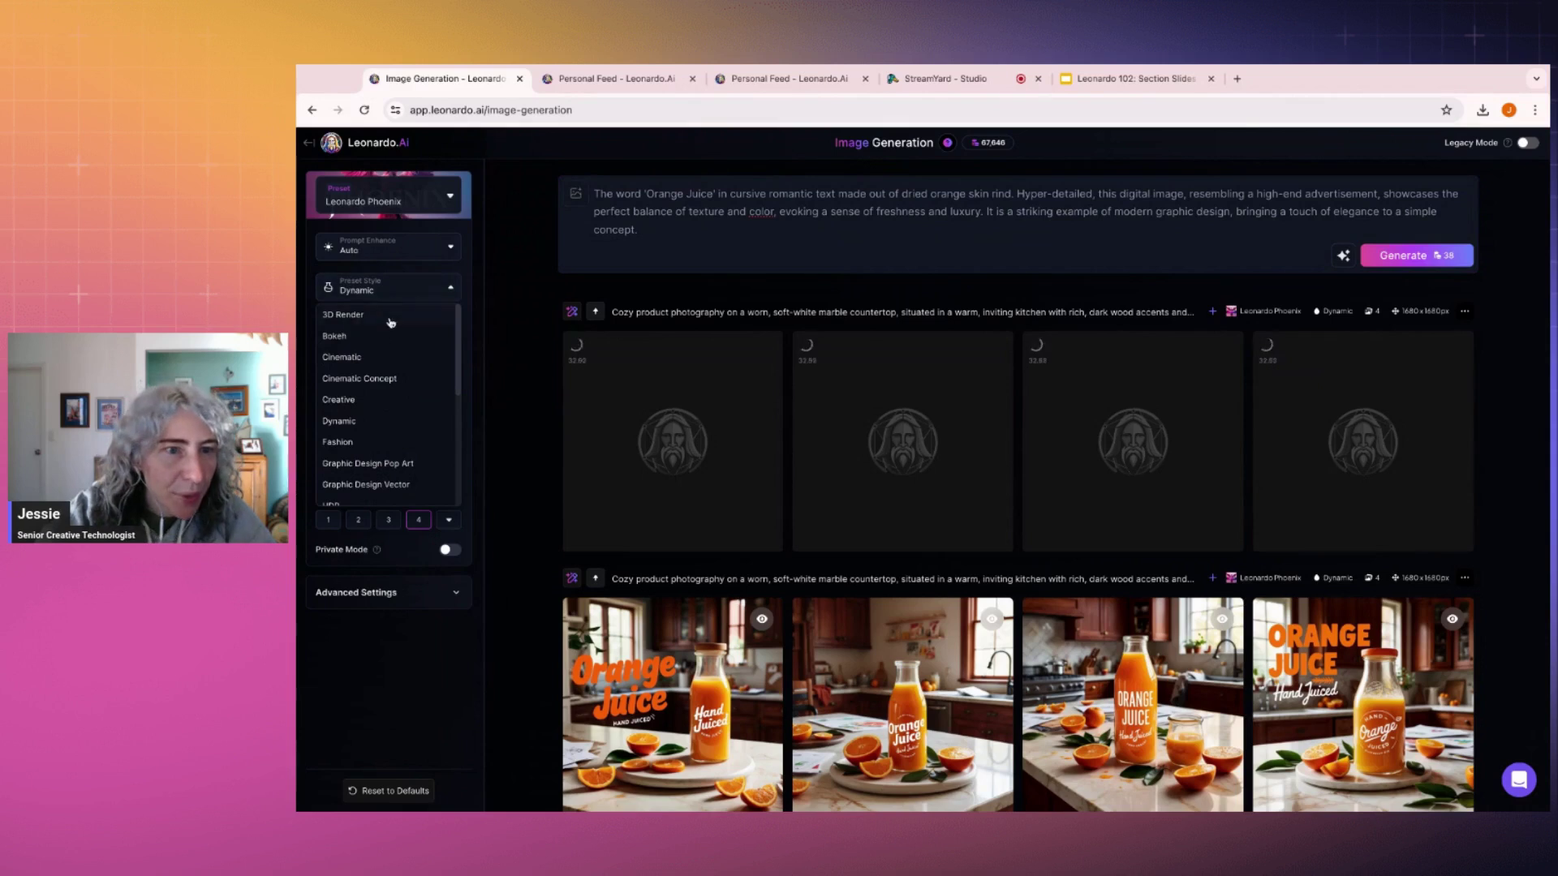
scroll(376, 354, up, 1)
click(376, 356)
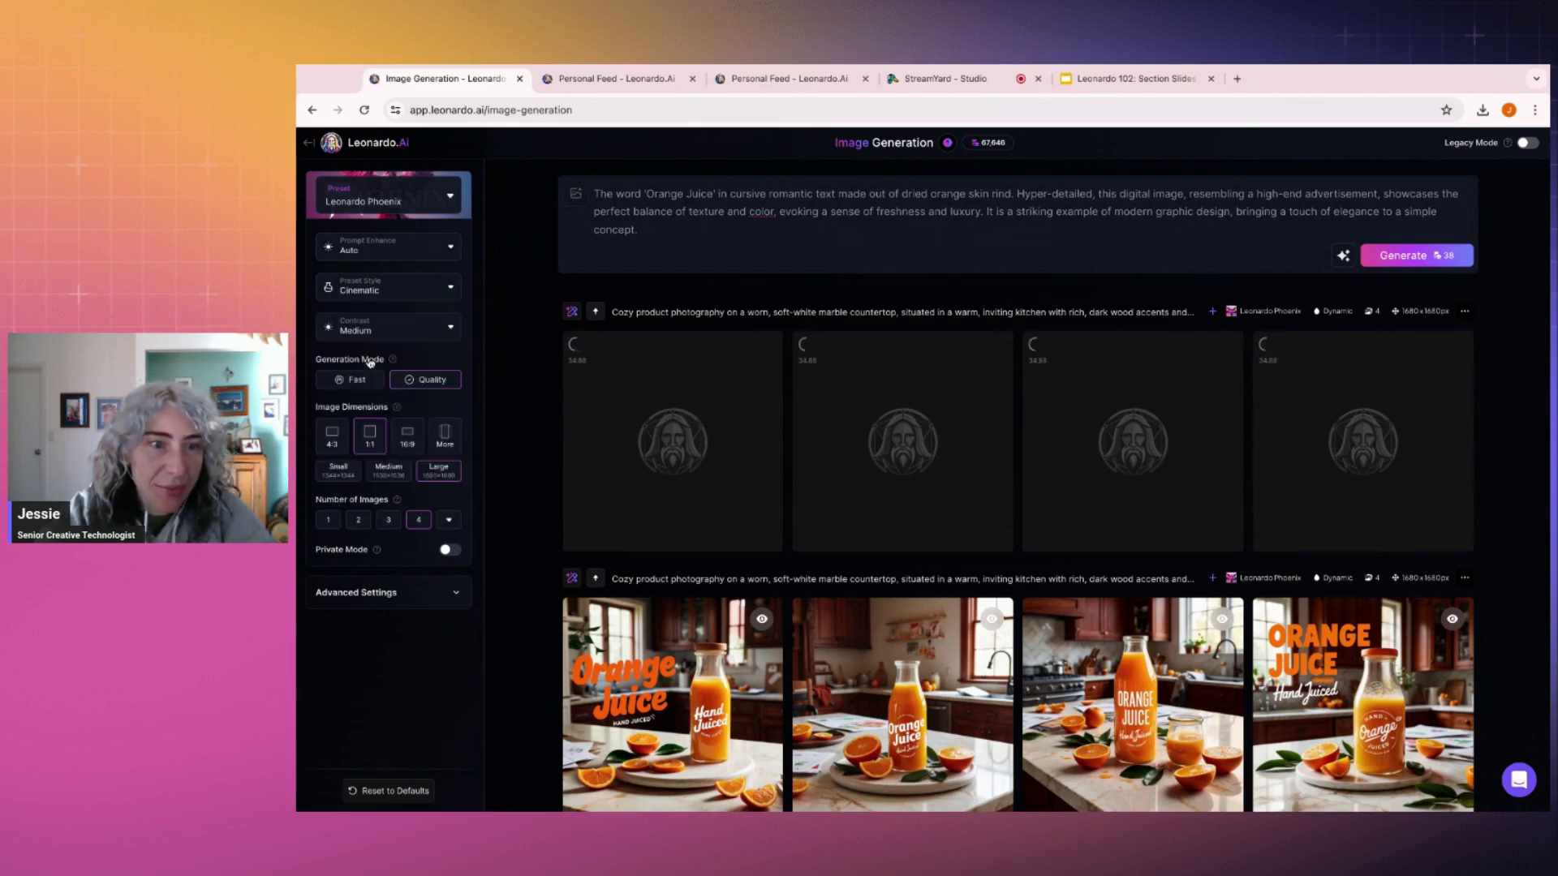
Step: Generate four images from the cursive dried-orange-rind 'Orange Juice' prompt
click(735, 232)
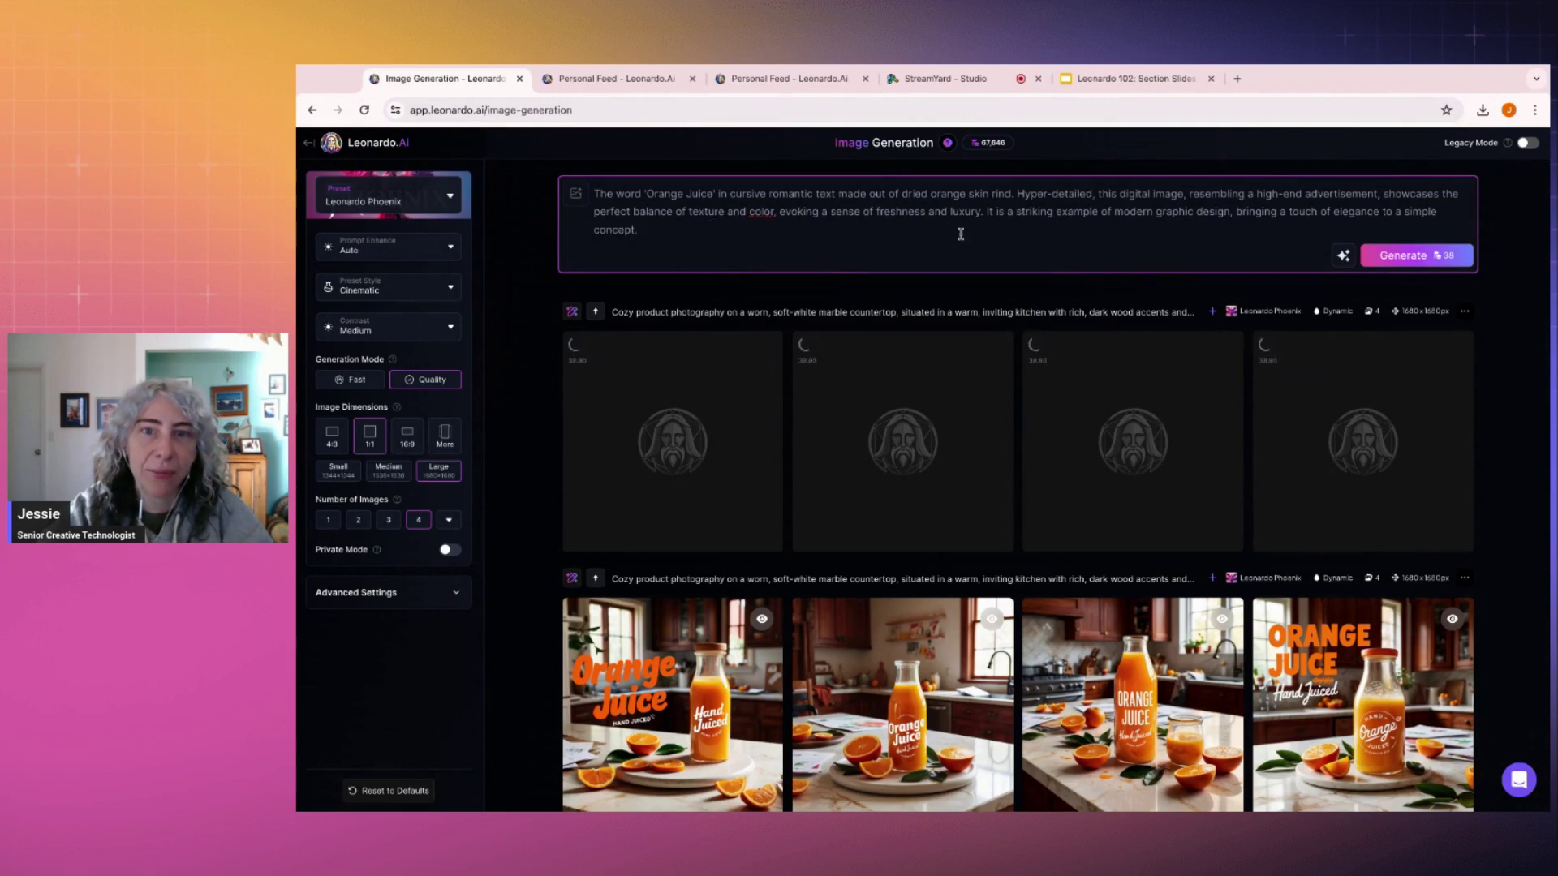
click(1406, 257)
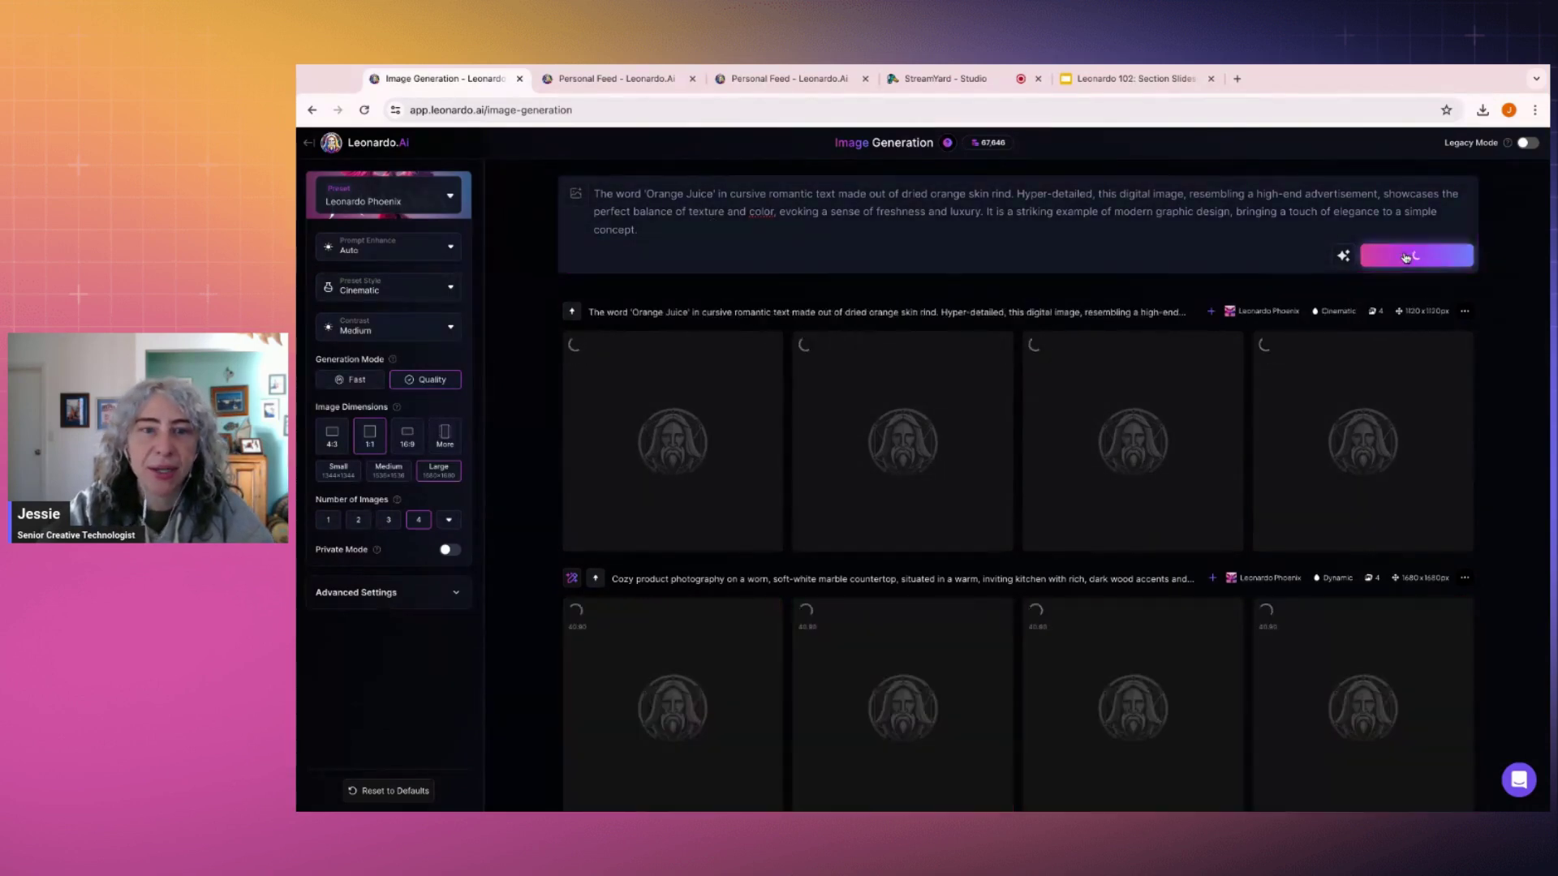
scroll(1004, 414, down, 2)
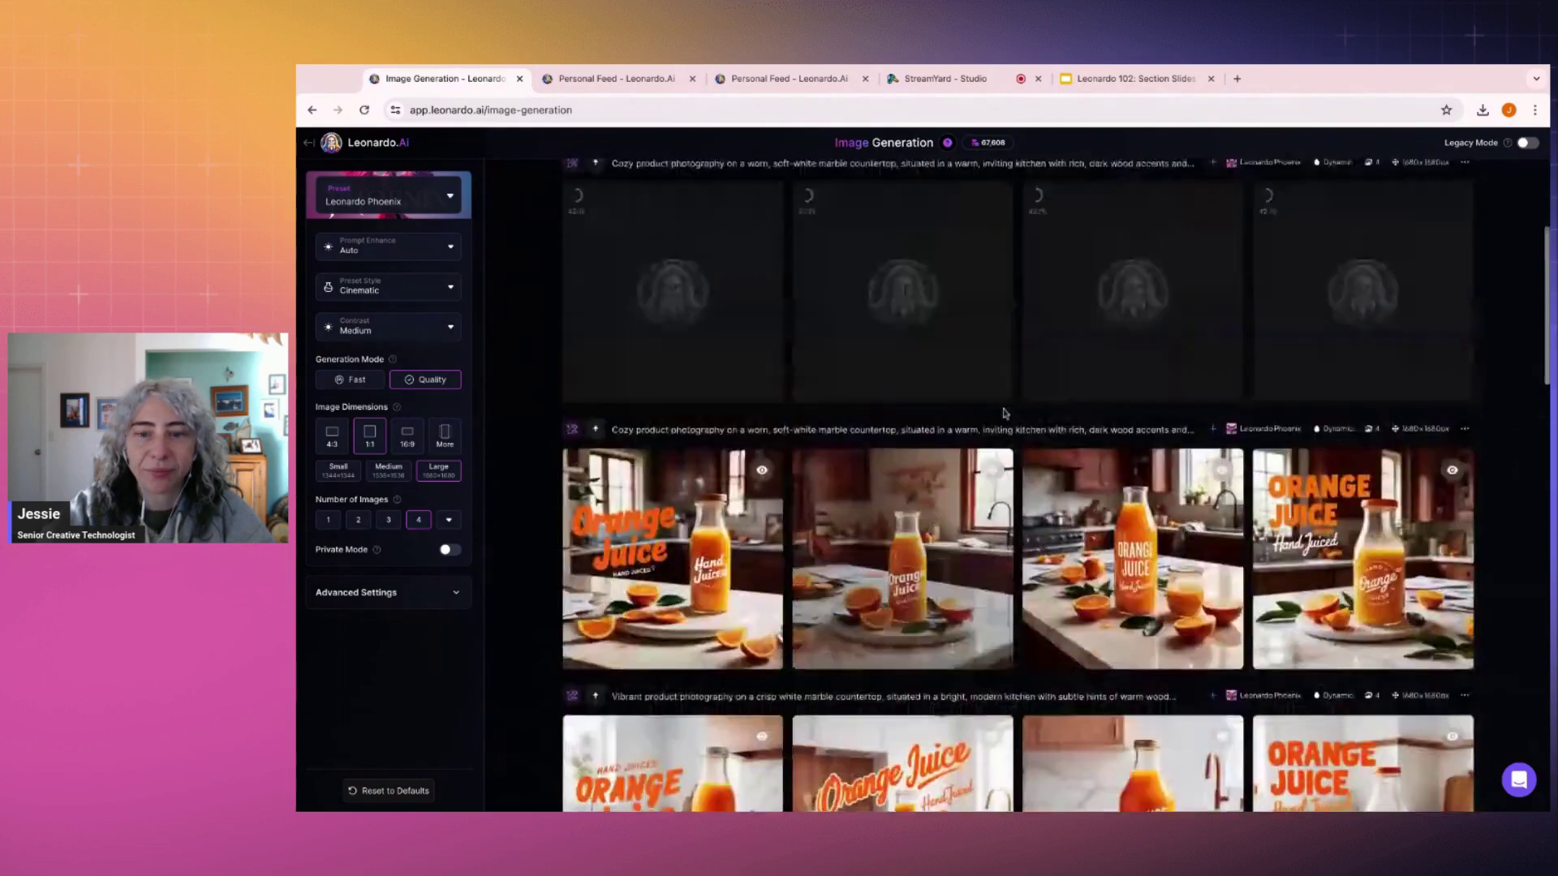
scroll(1004, 410, up, 3)
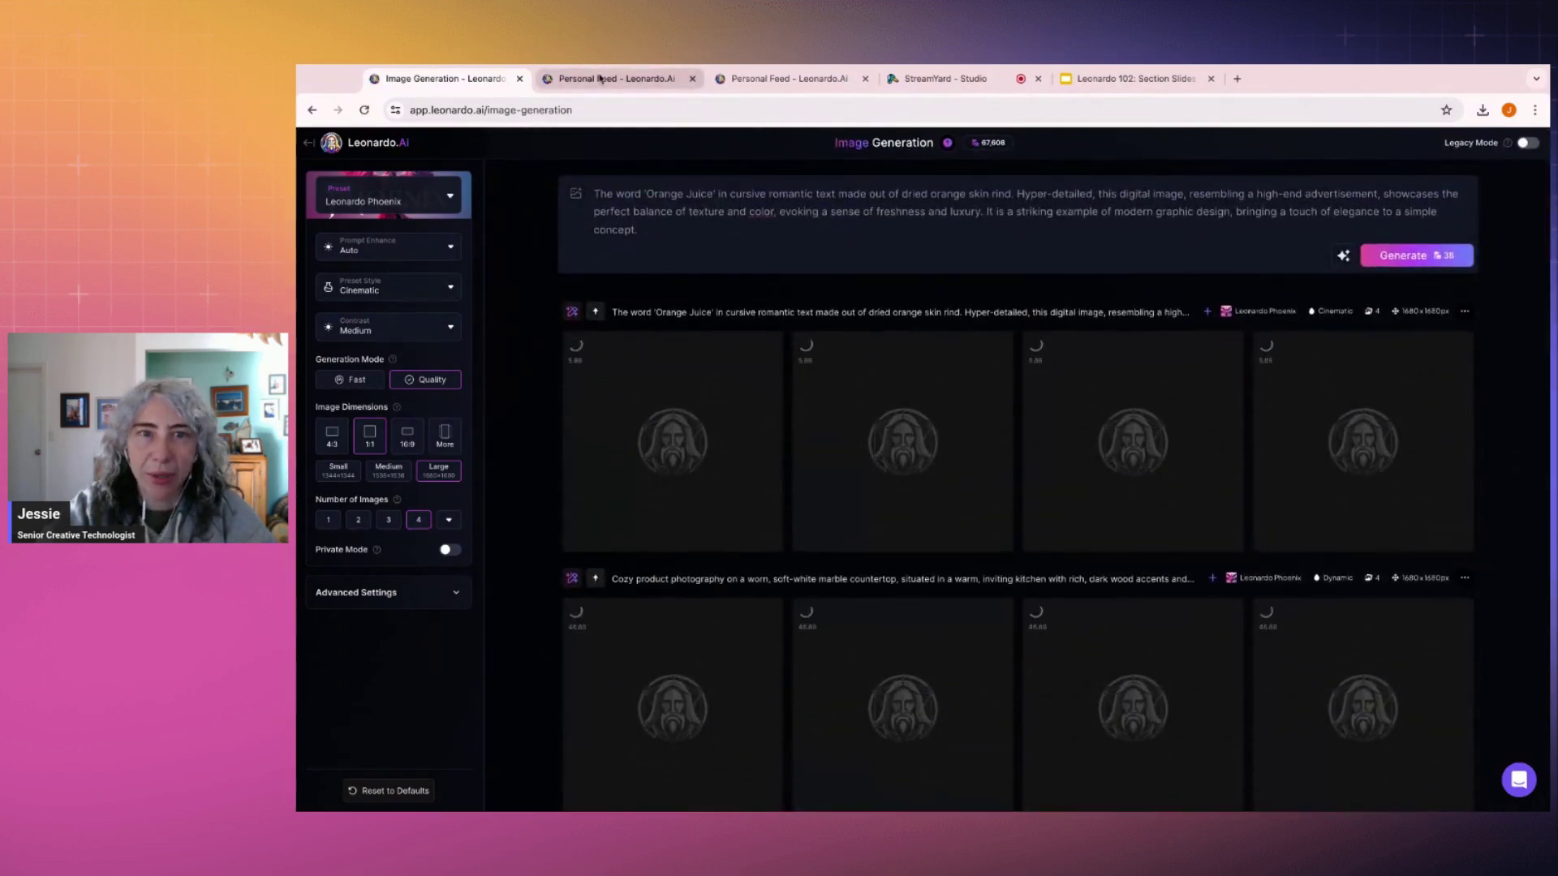
click(600, 79)
Step: Bring up the 102 Demo collection grid on the Personal Feed page
click(442, 79)
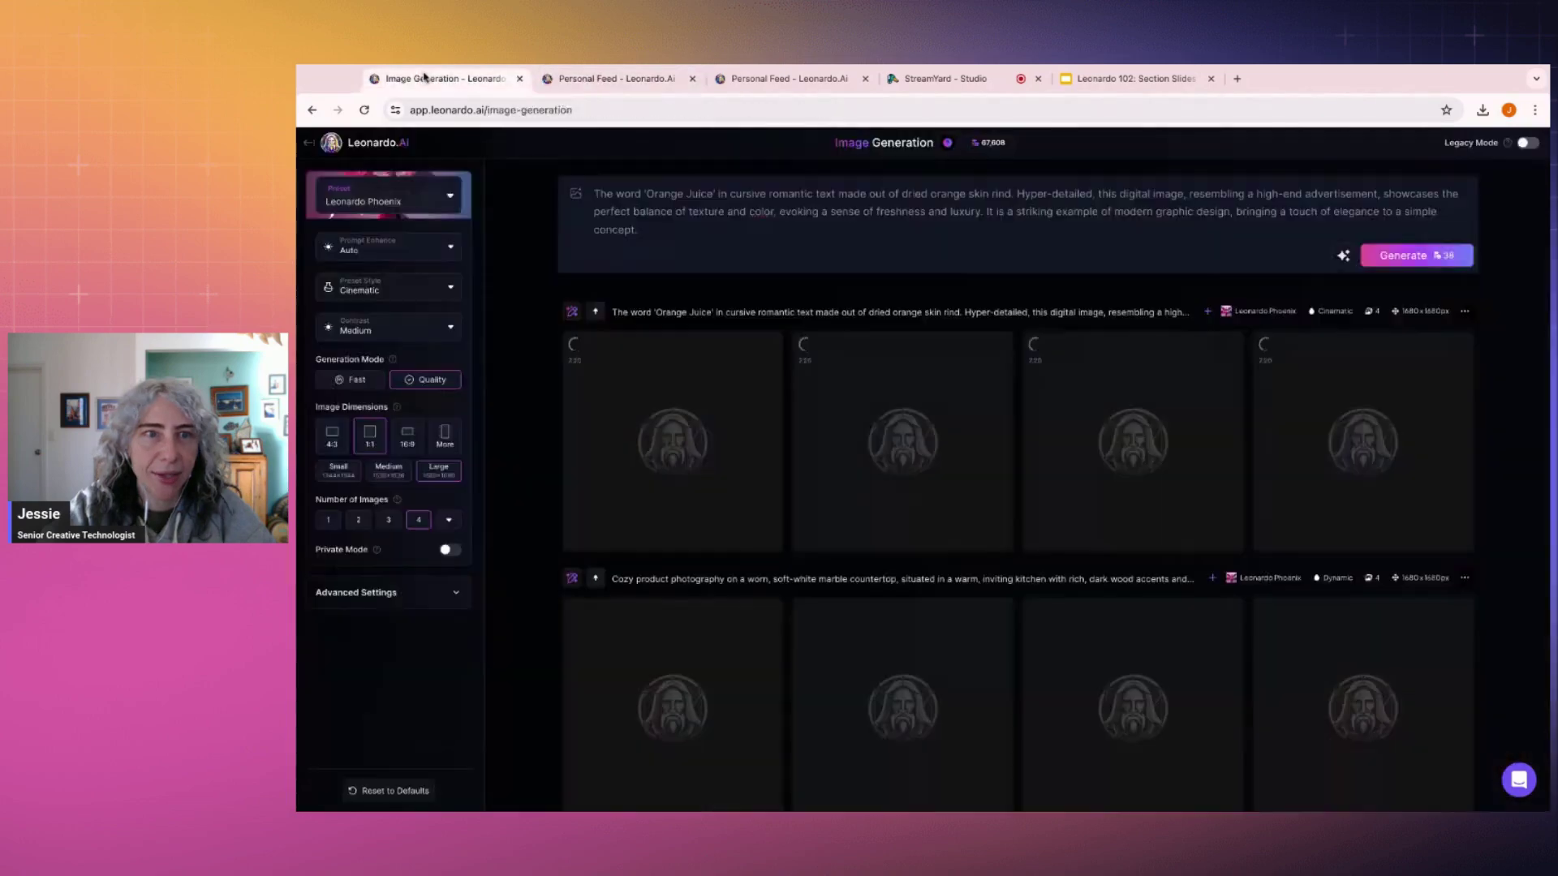
click(581, 77)
click(787, 81)
scroll(1110, 560, up, 5)
scroll(892, 560, down, 5)
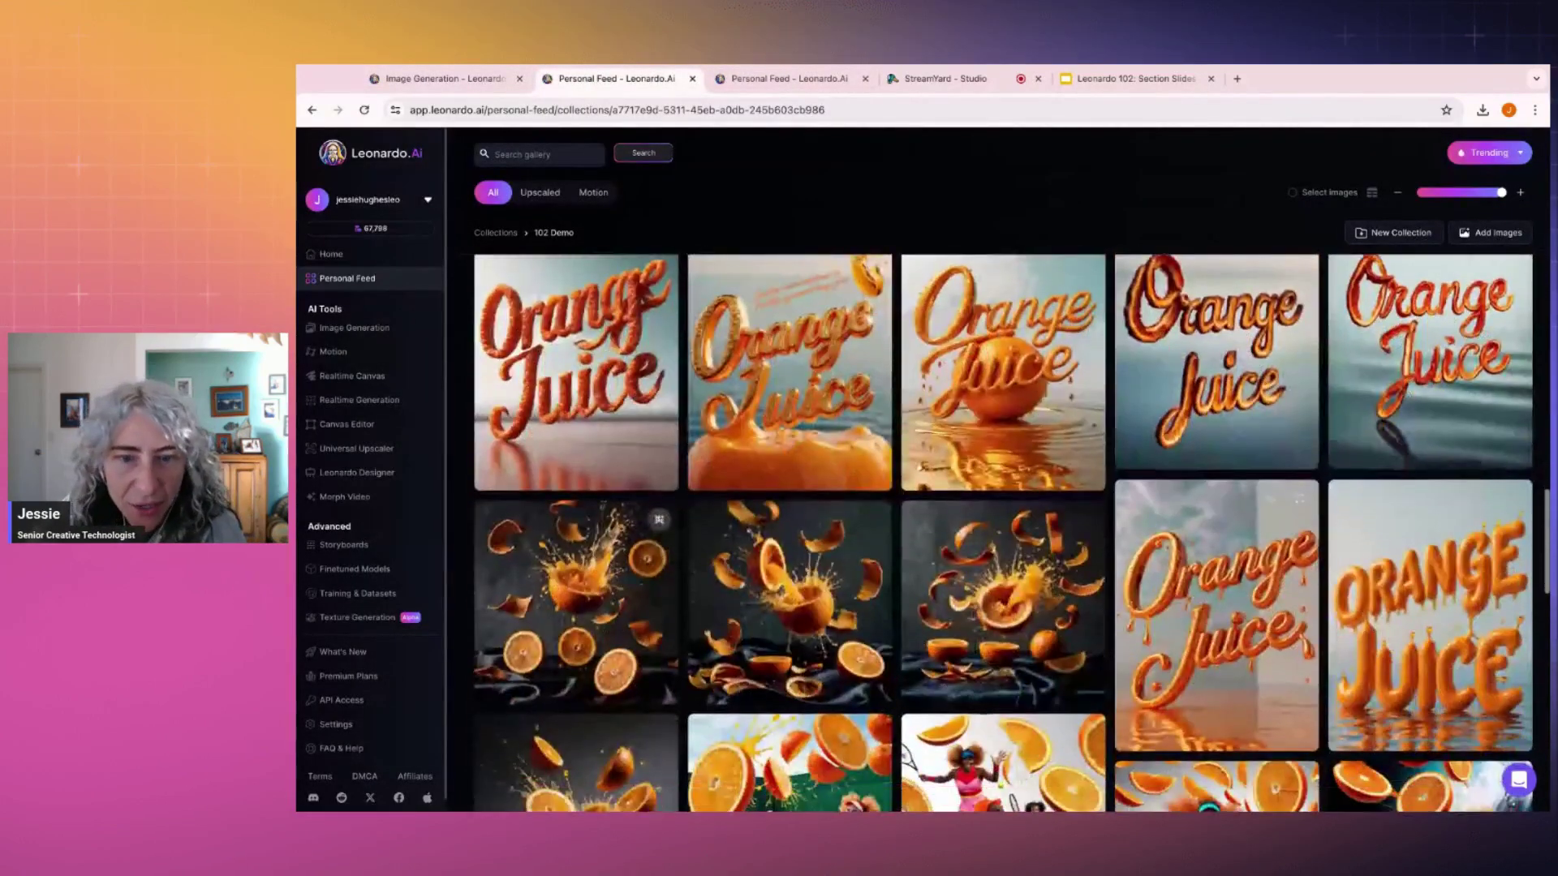
Step: View the exploding orange images full size and check their prompt details
click(633, 568)
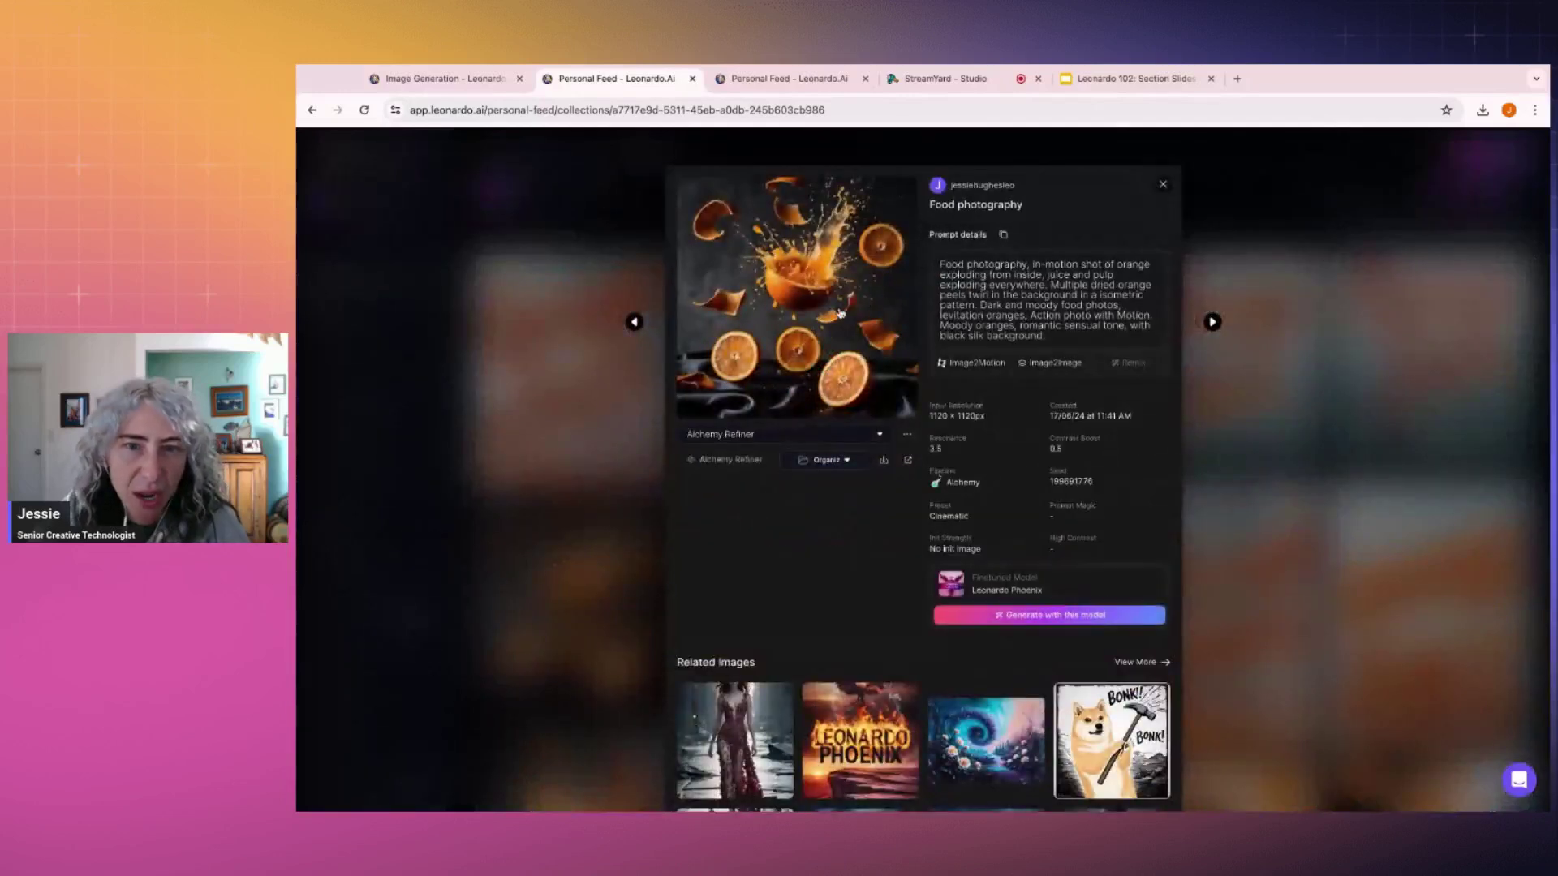
click(840, 312)
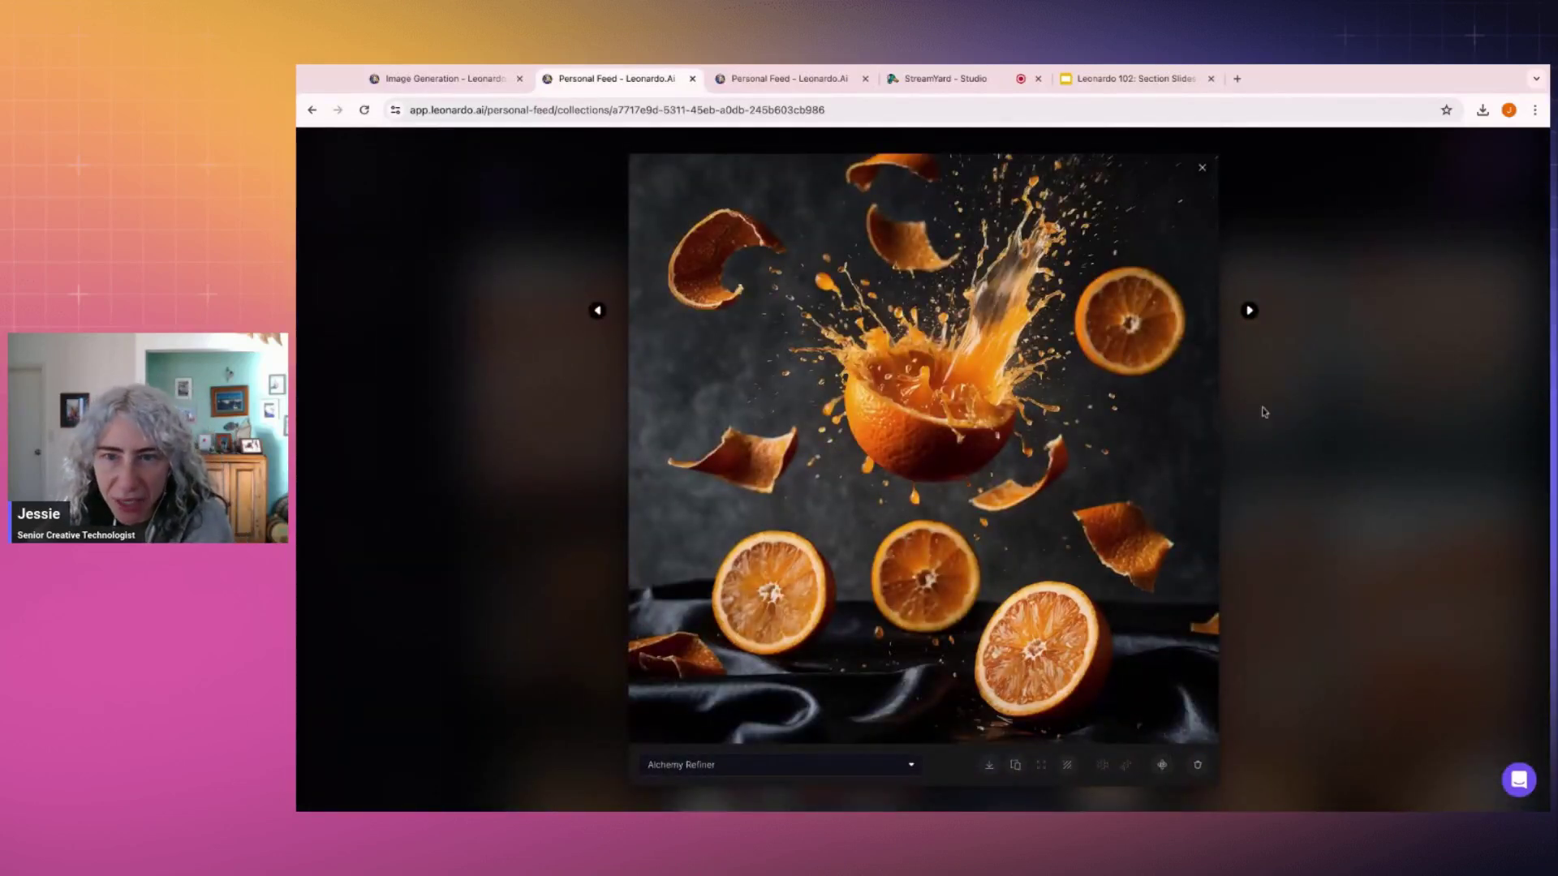
click(1250, 311)
key(Escape)
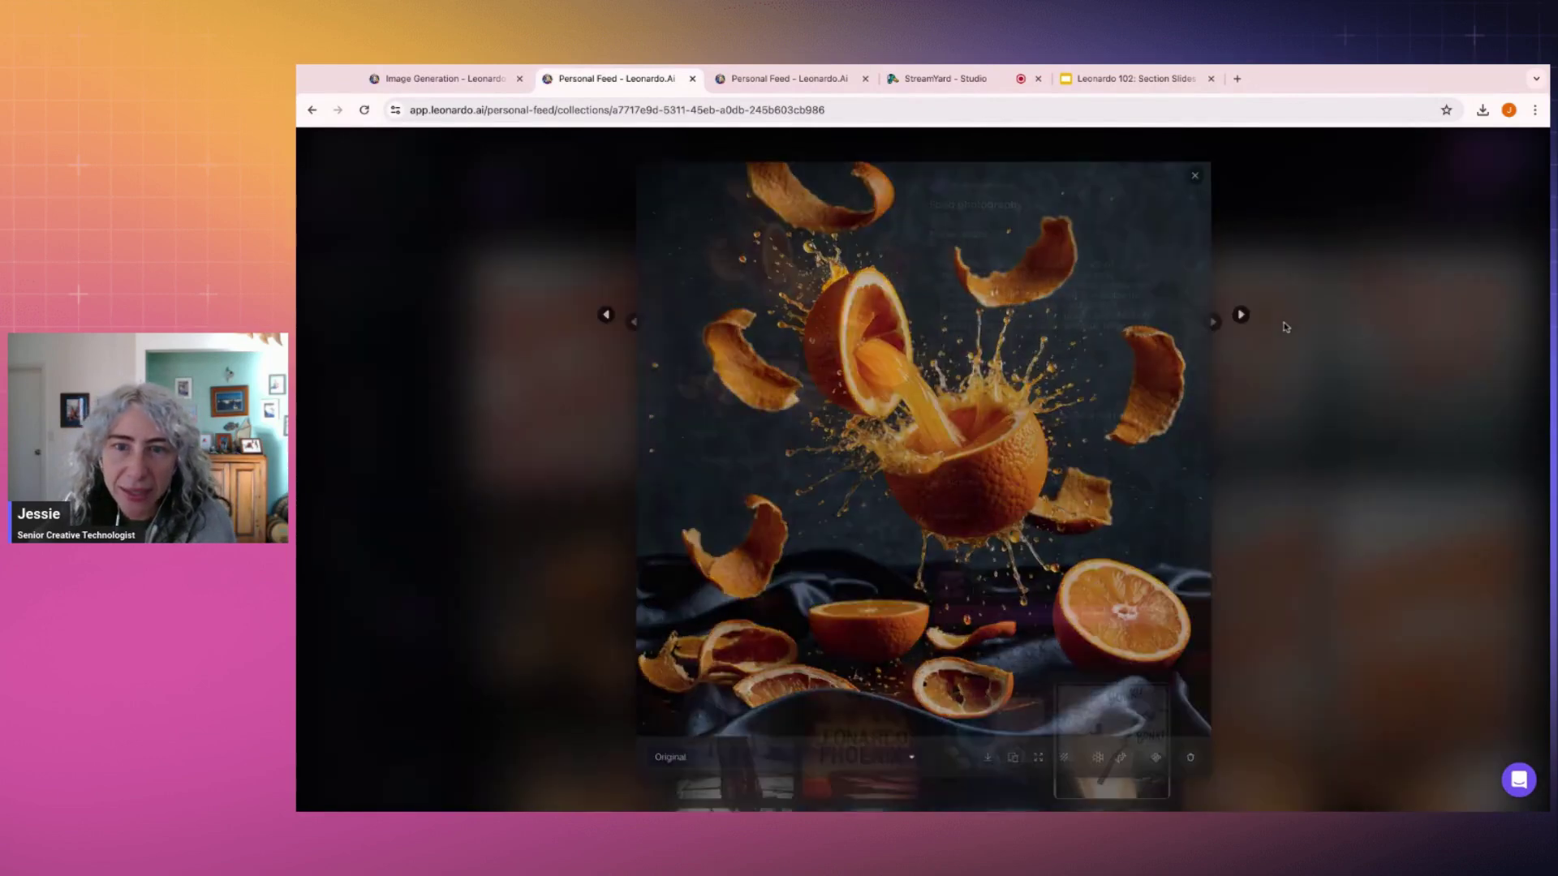
scroll(1124, 255, up, 1)
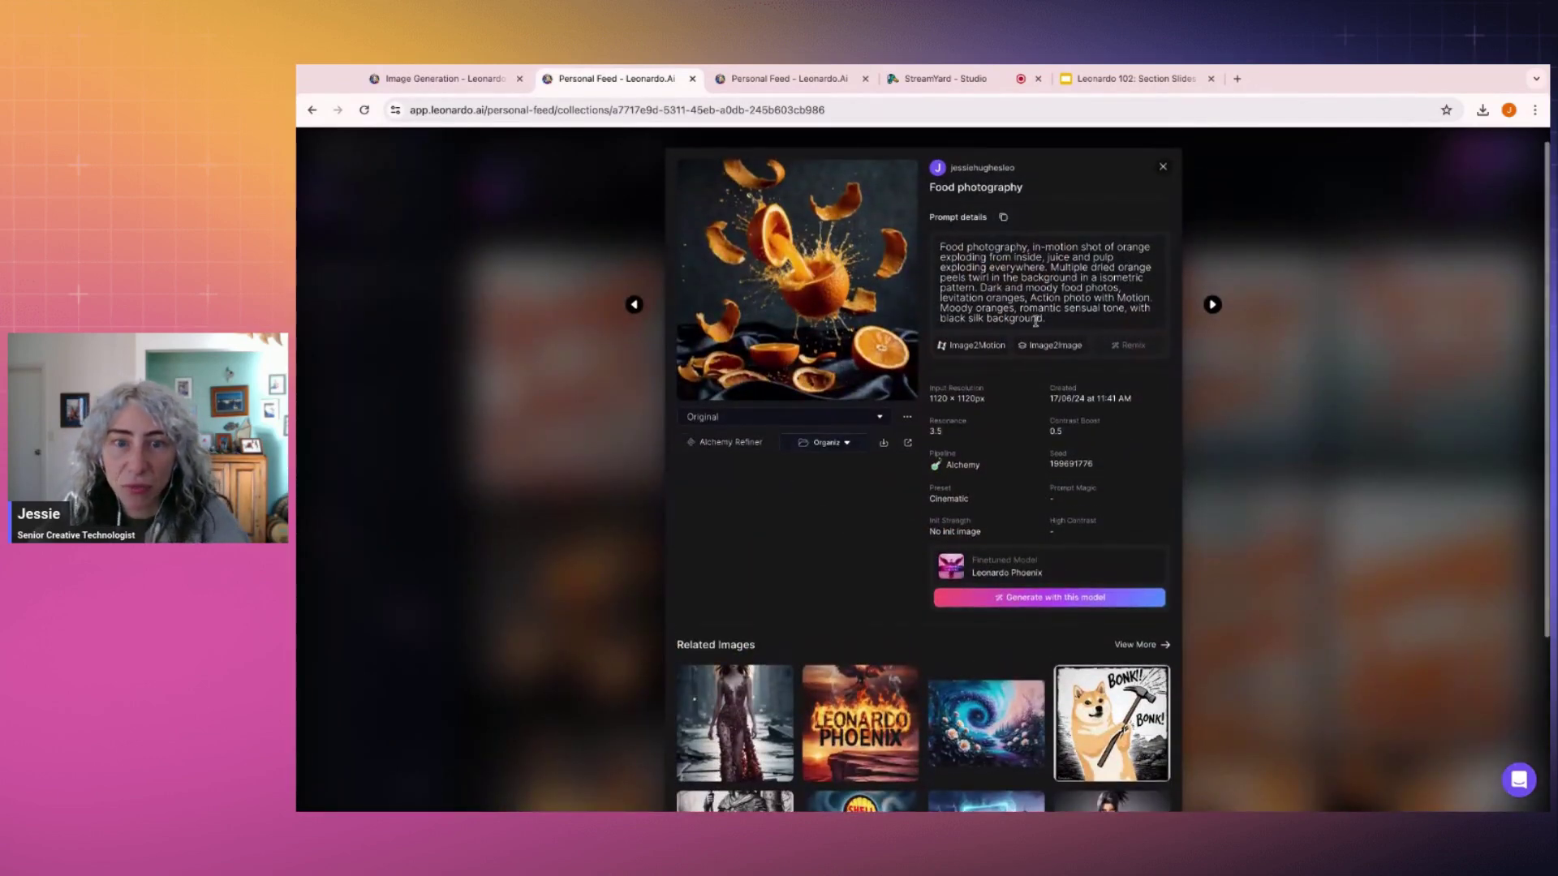
click(848, 265)
click(1404, 400)
scroll(1398, 400, down, 1)
click(1397, 403)
scroll(1398, 403, down, 10)
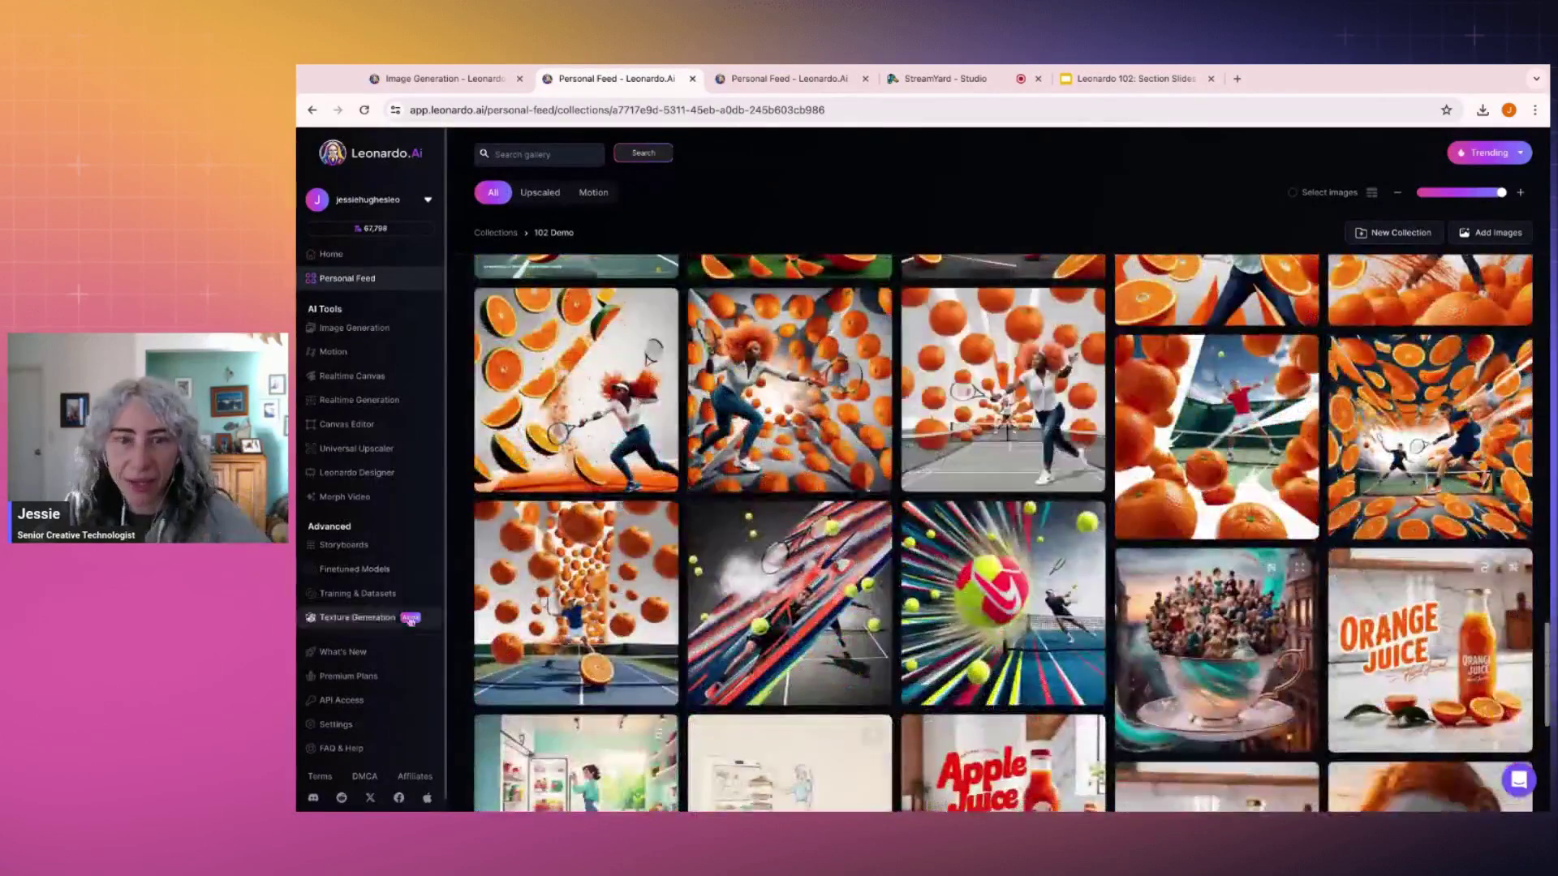
Step: Review the orange tennis player images and select the energizing-advertising prompt text
click(571, 605)
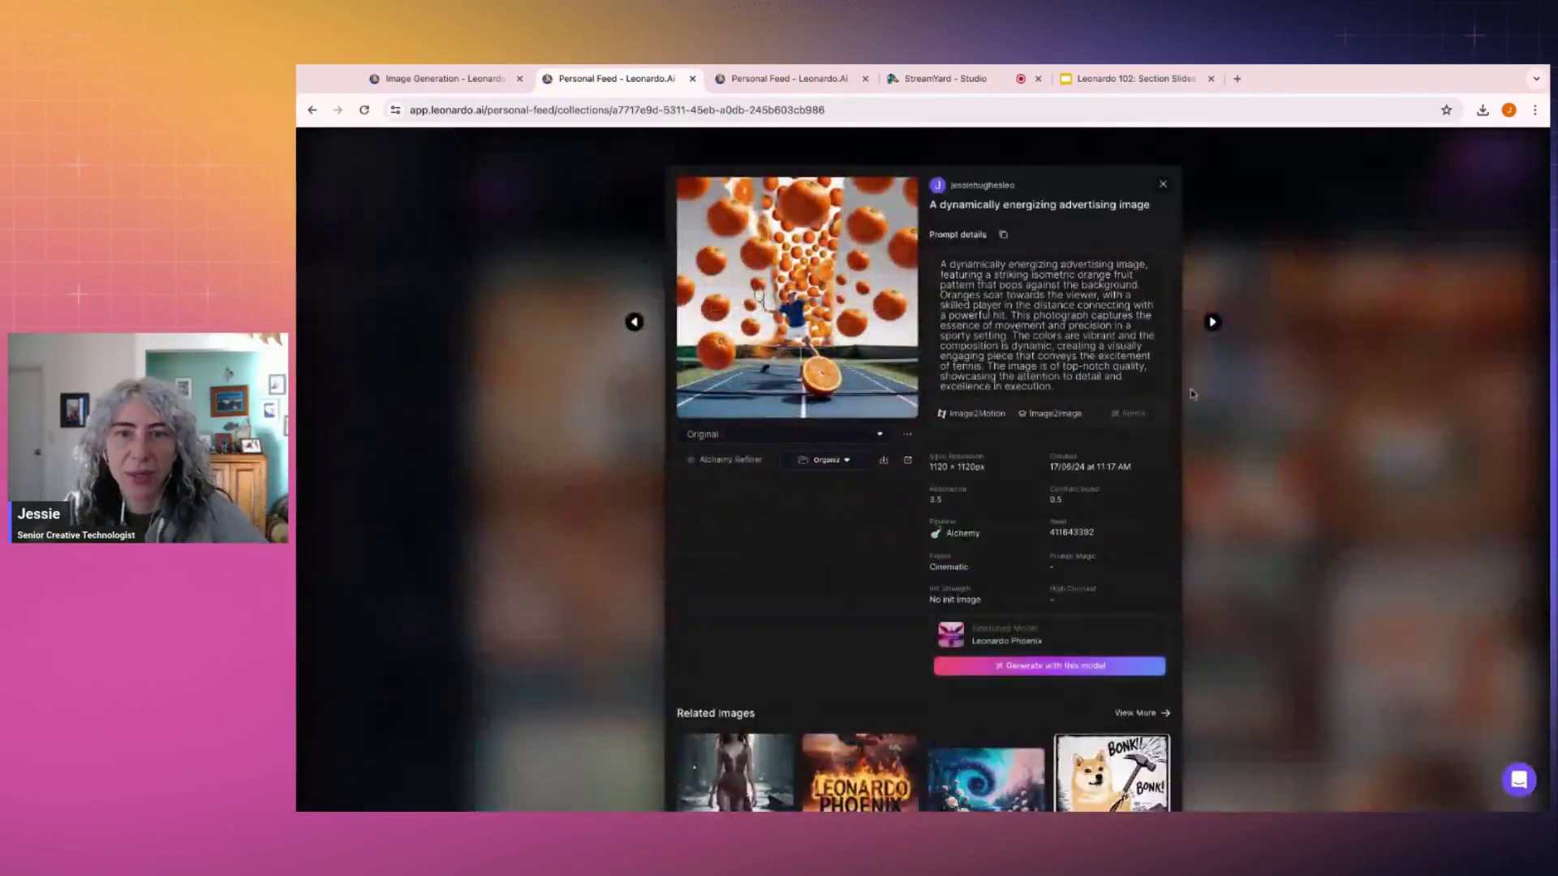
click(1303, 528)
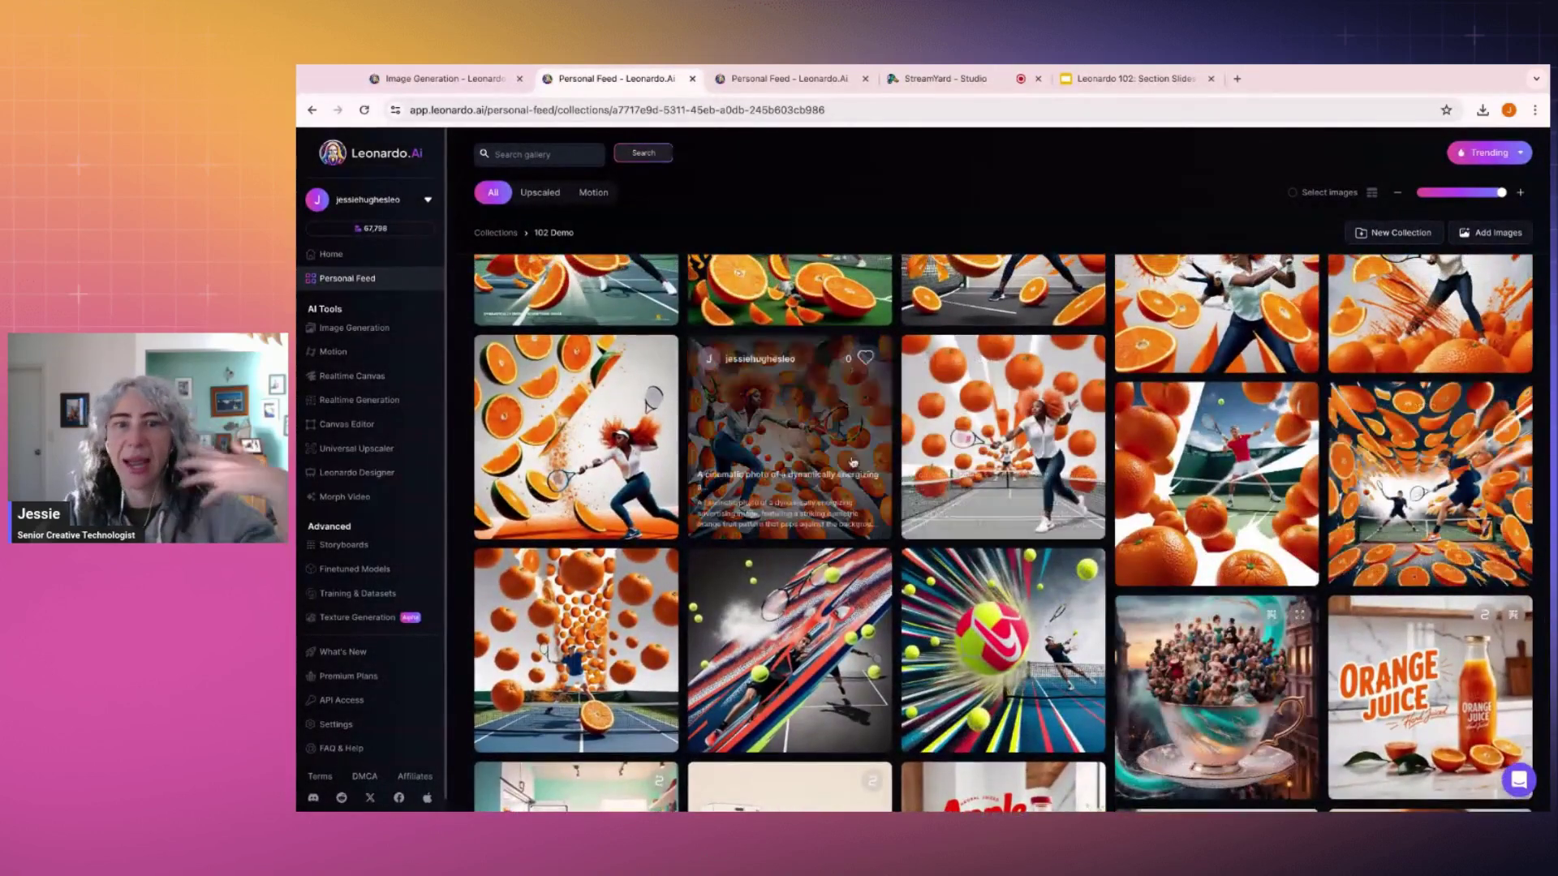
click(805, 445)
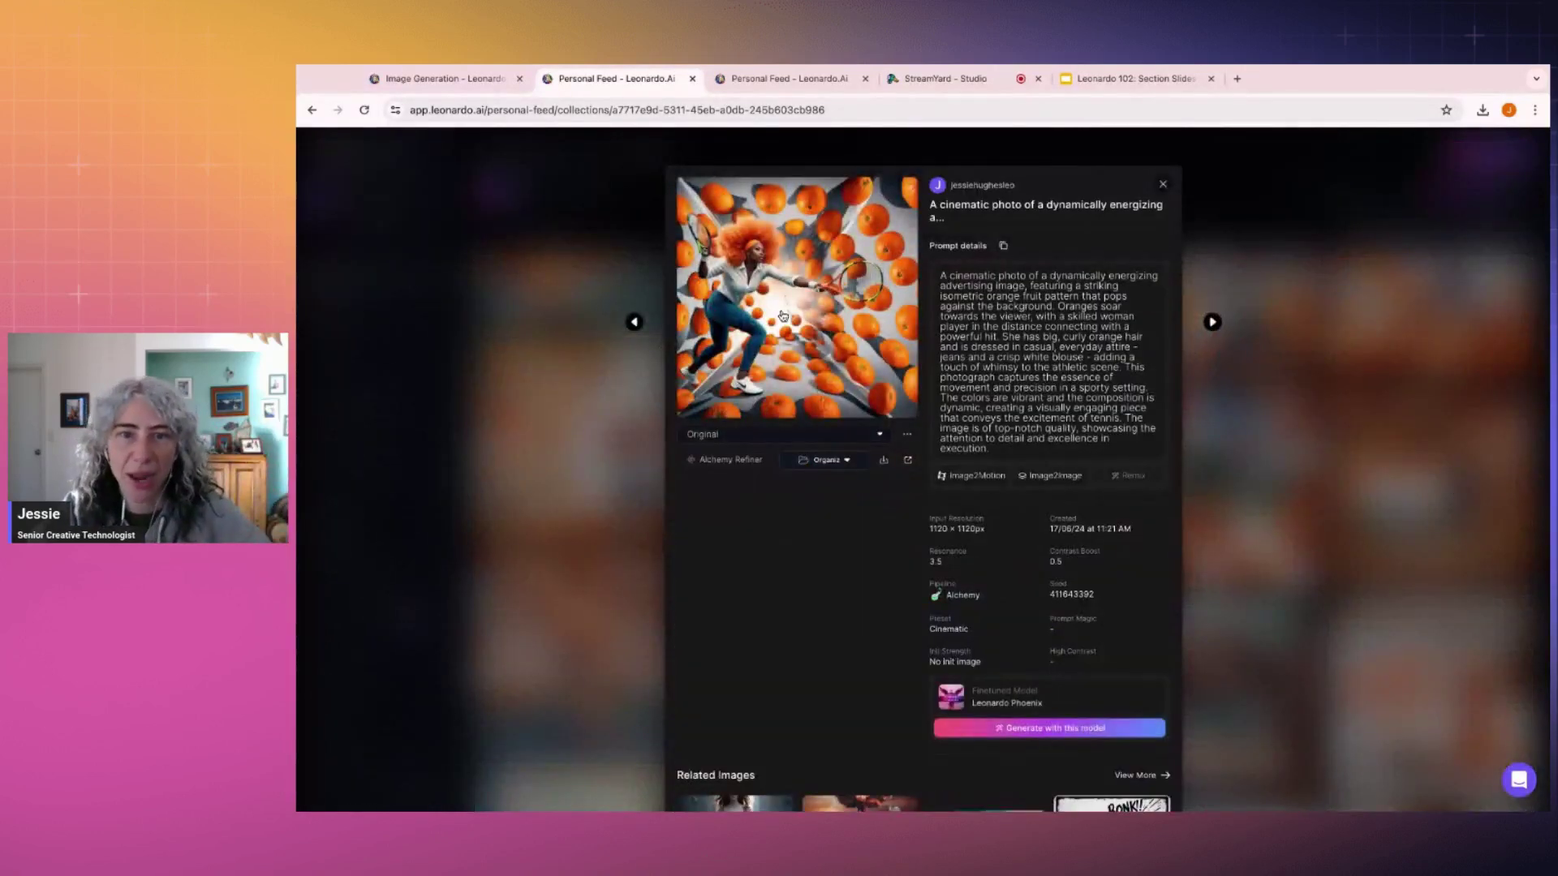
click(808, 288)
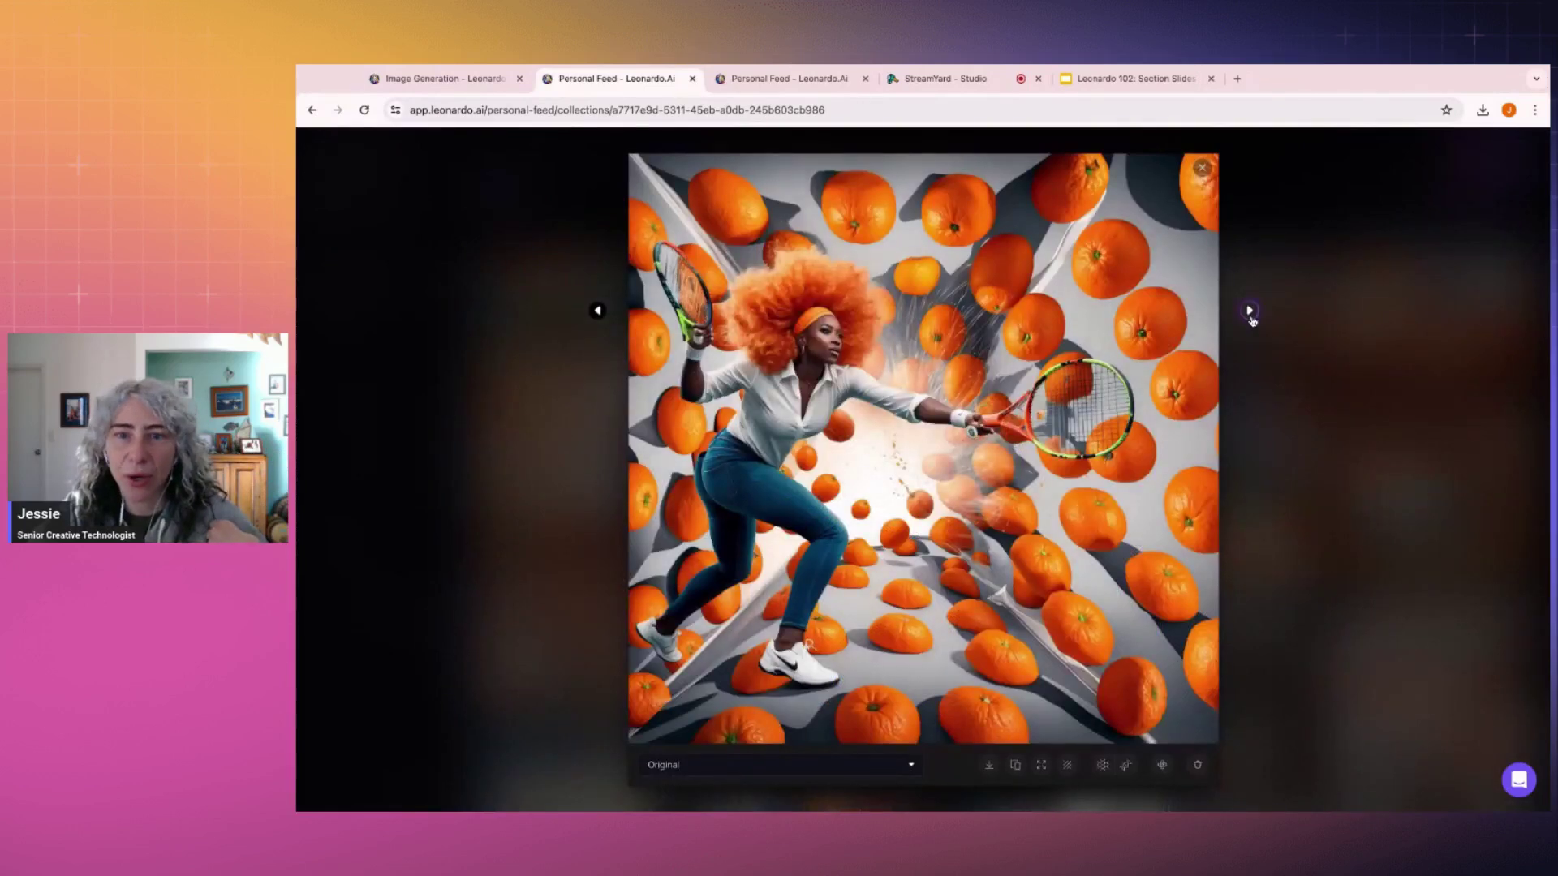
click(1250, 312)
click(1249, 311)
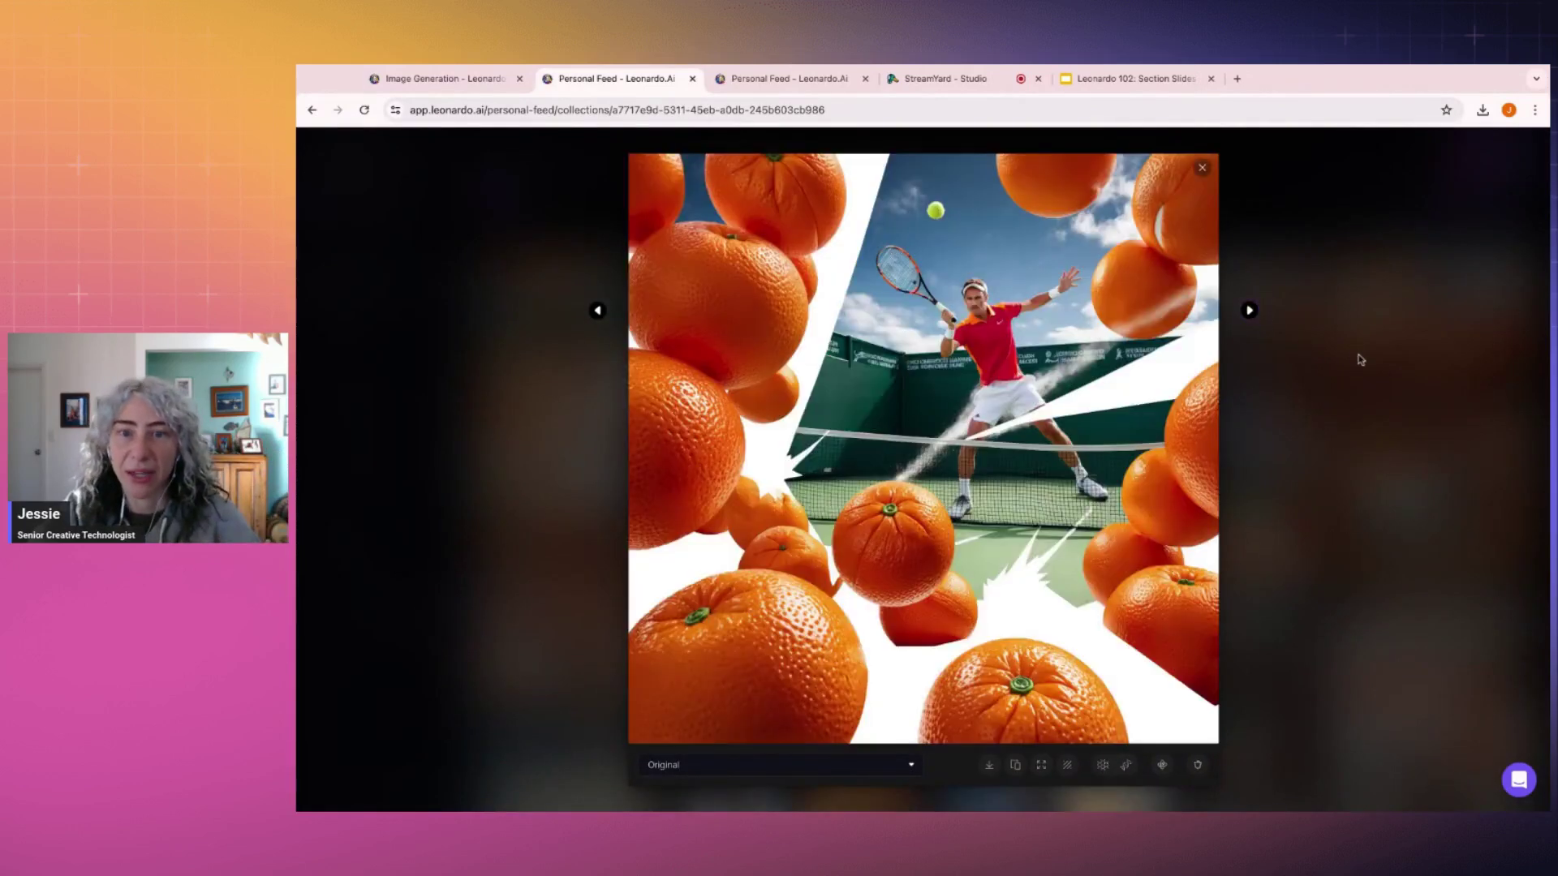
click(1360, 359)
drag(938, 229, 1055, 349)
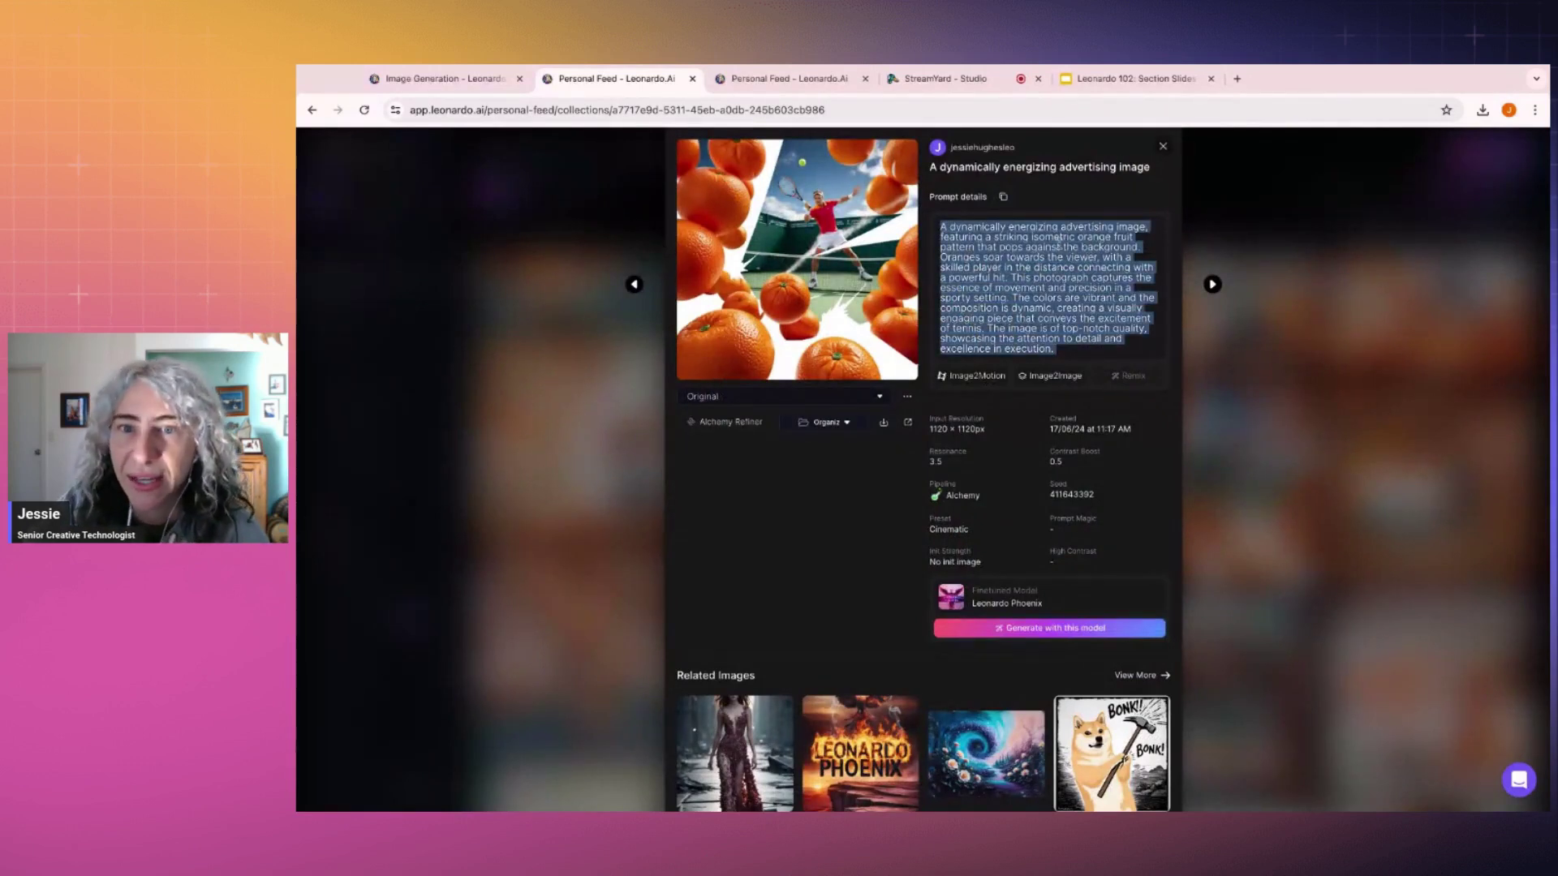
click(1301, 304)
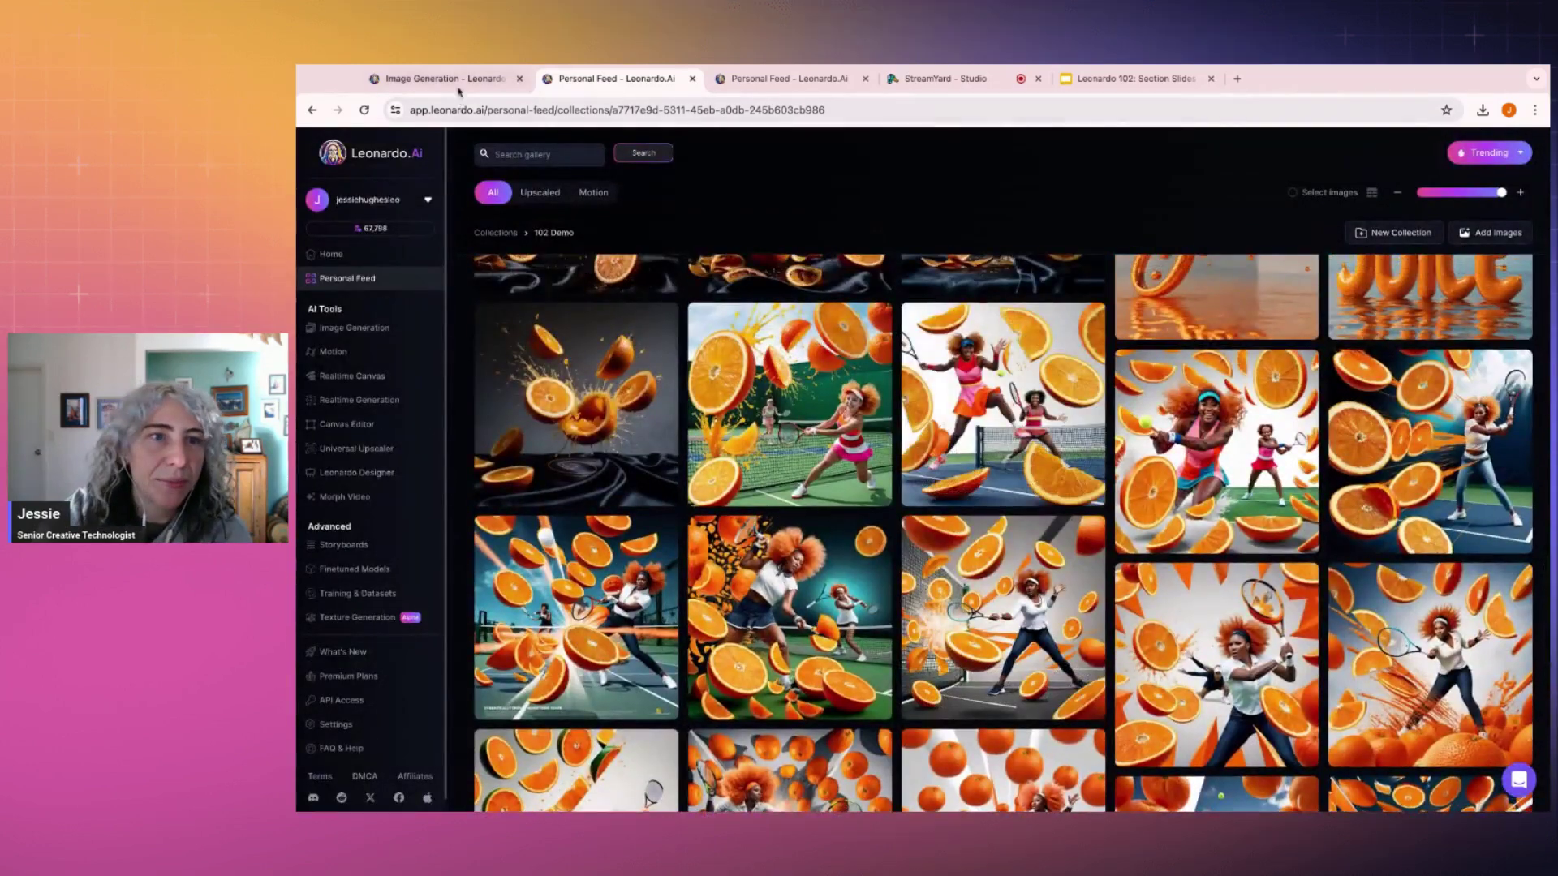
Step: Browse all four finished Cinematic dried-peel 'Orange Juice' lettering images full size, then close the viewer
click(457, 83)
scroll(900, 454, down, 3)
scroll(909, 458, up, 3)
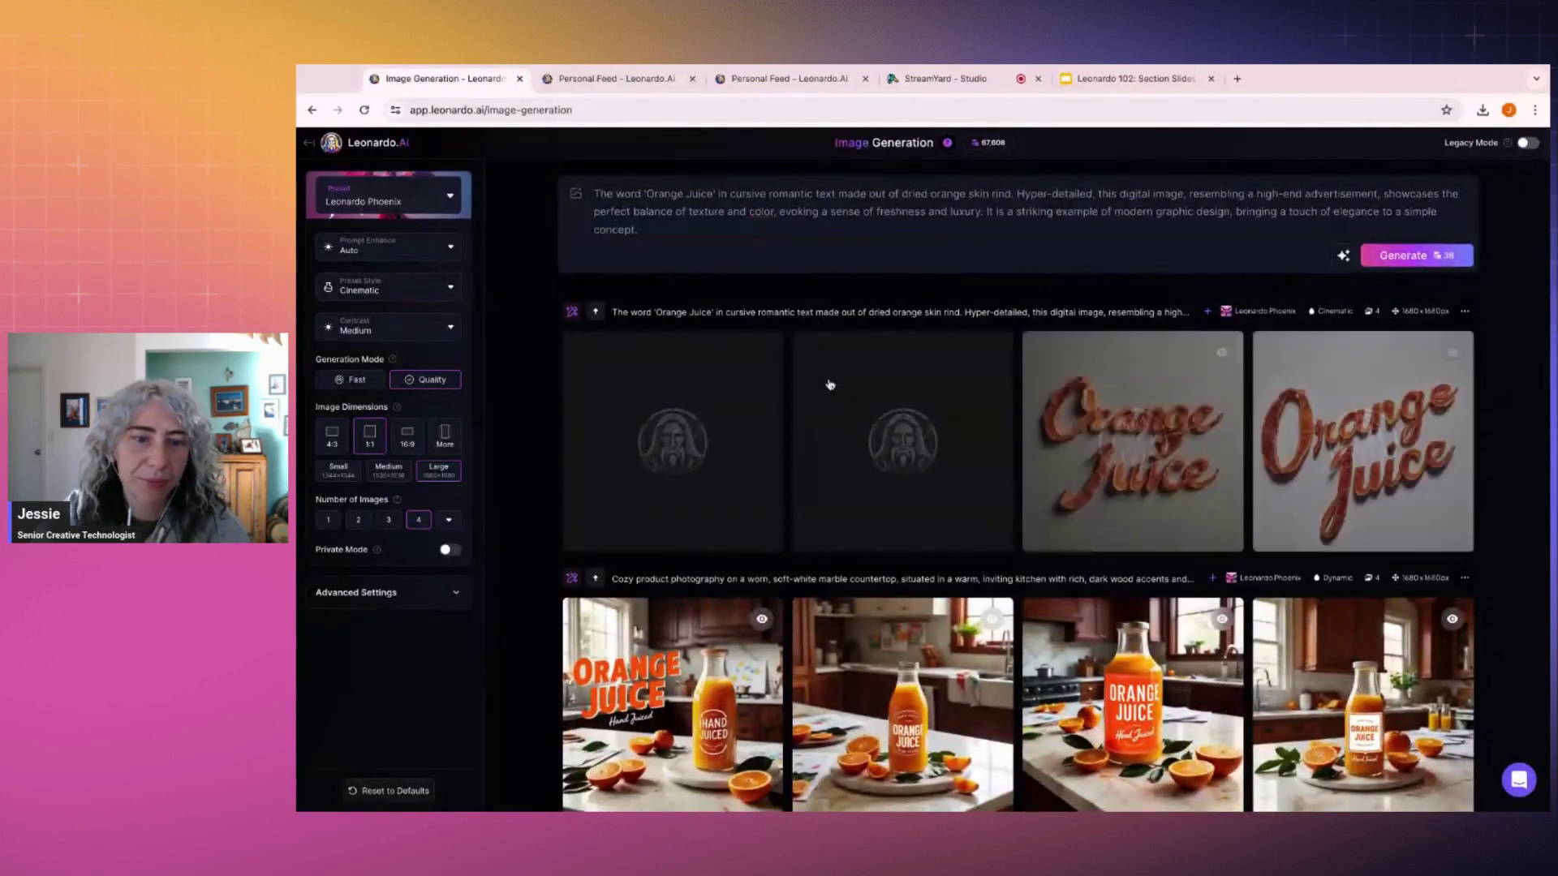
click(704, 416)
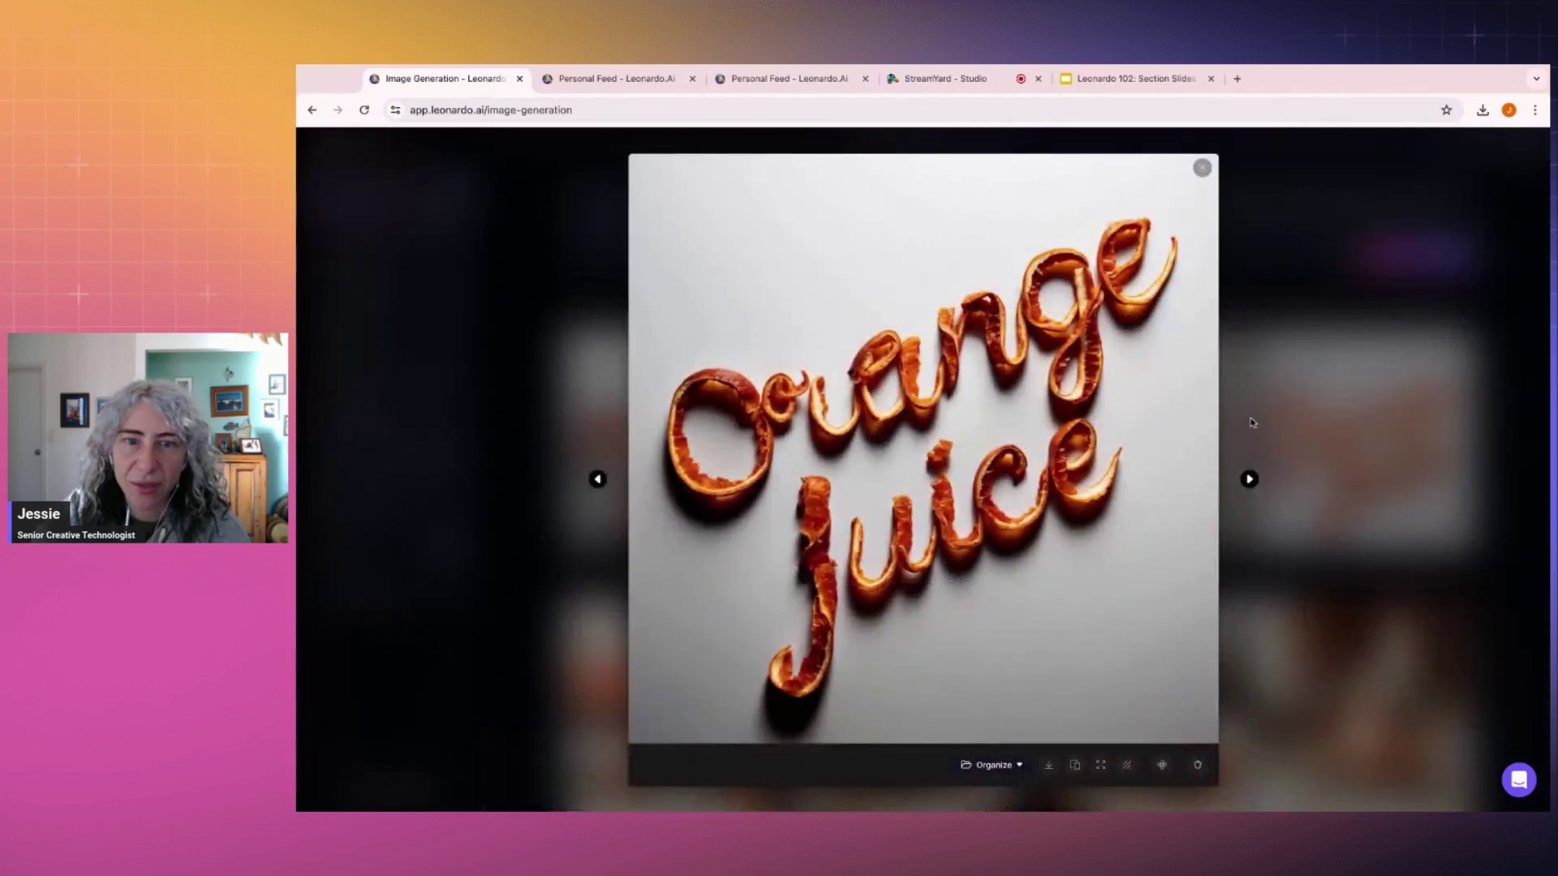
click(1250, 479)
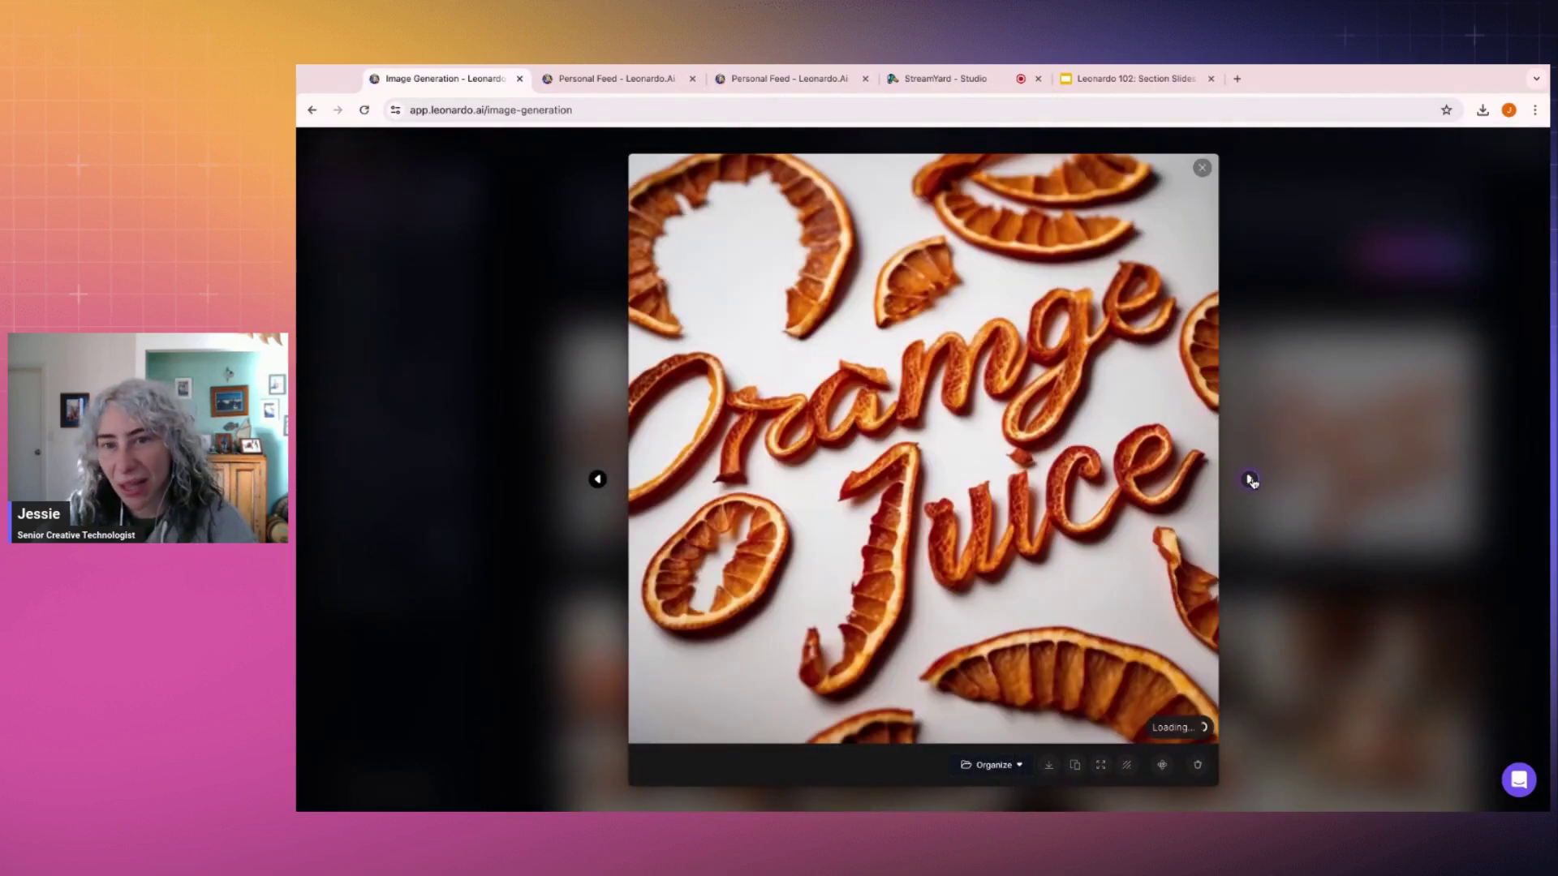
click(1250, 479)
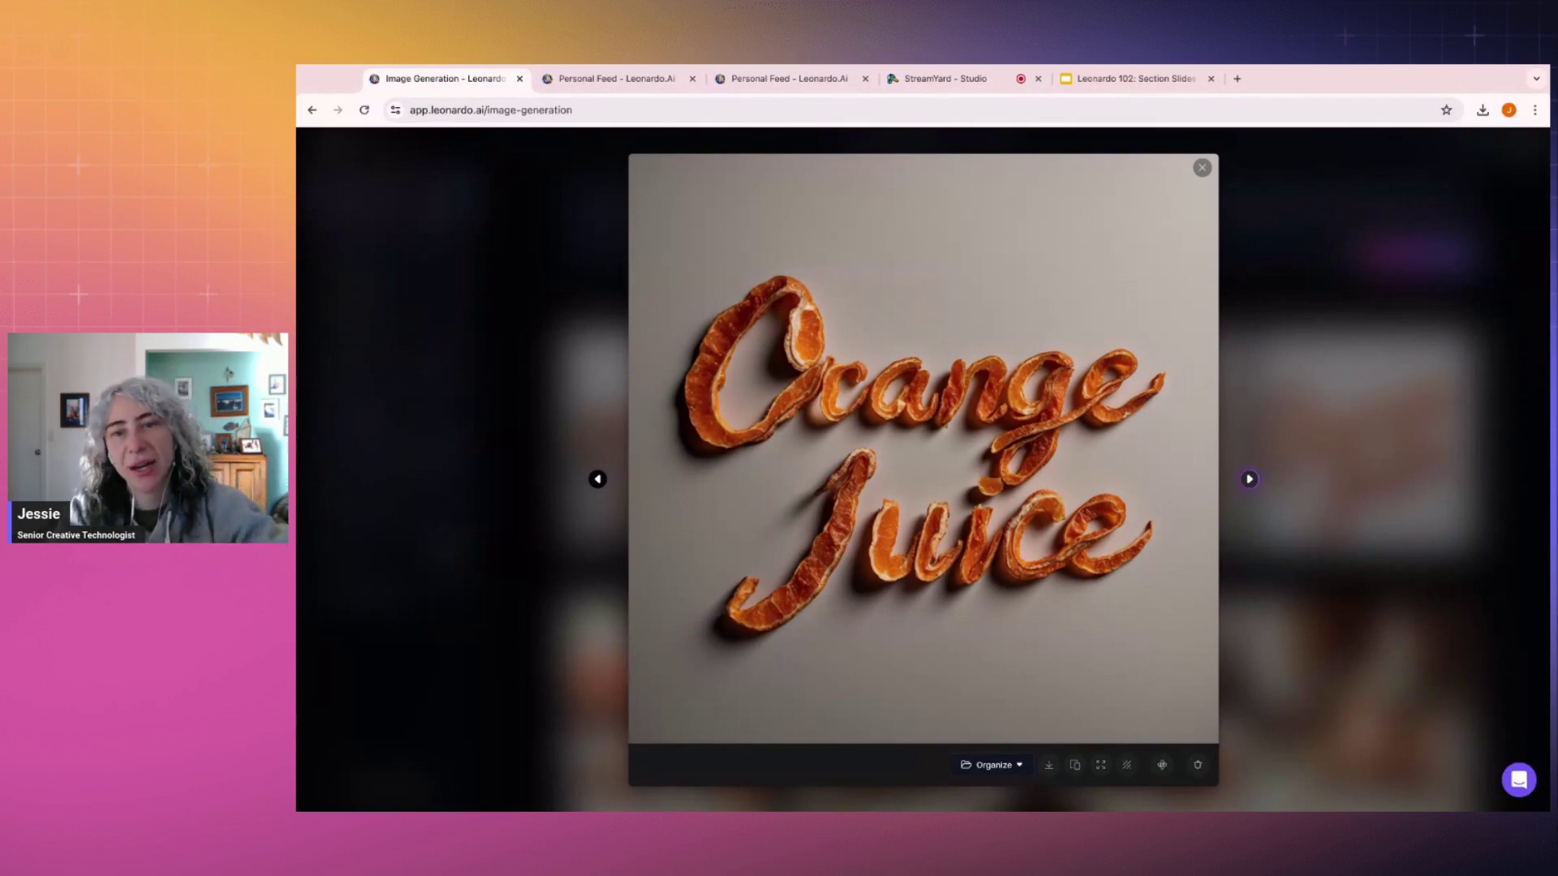
key(Right)
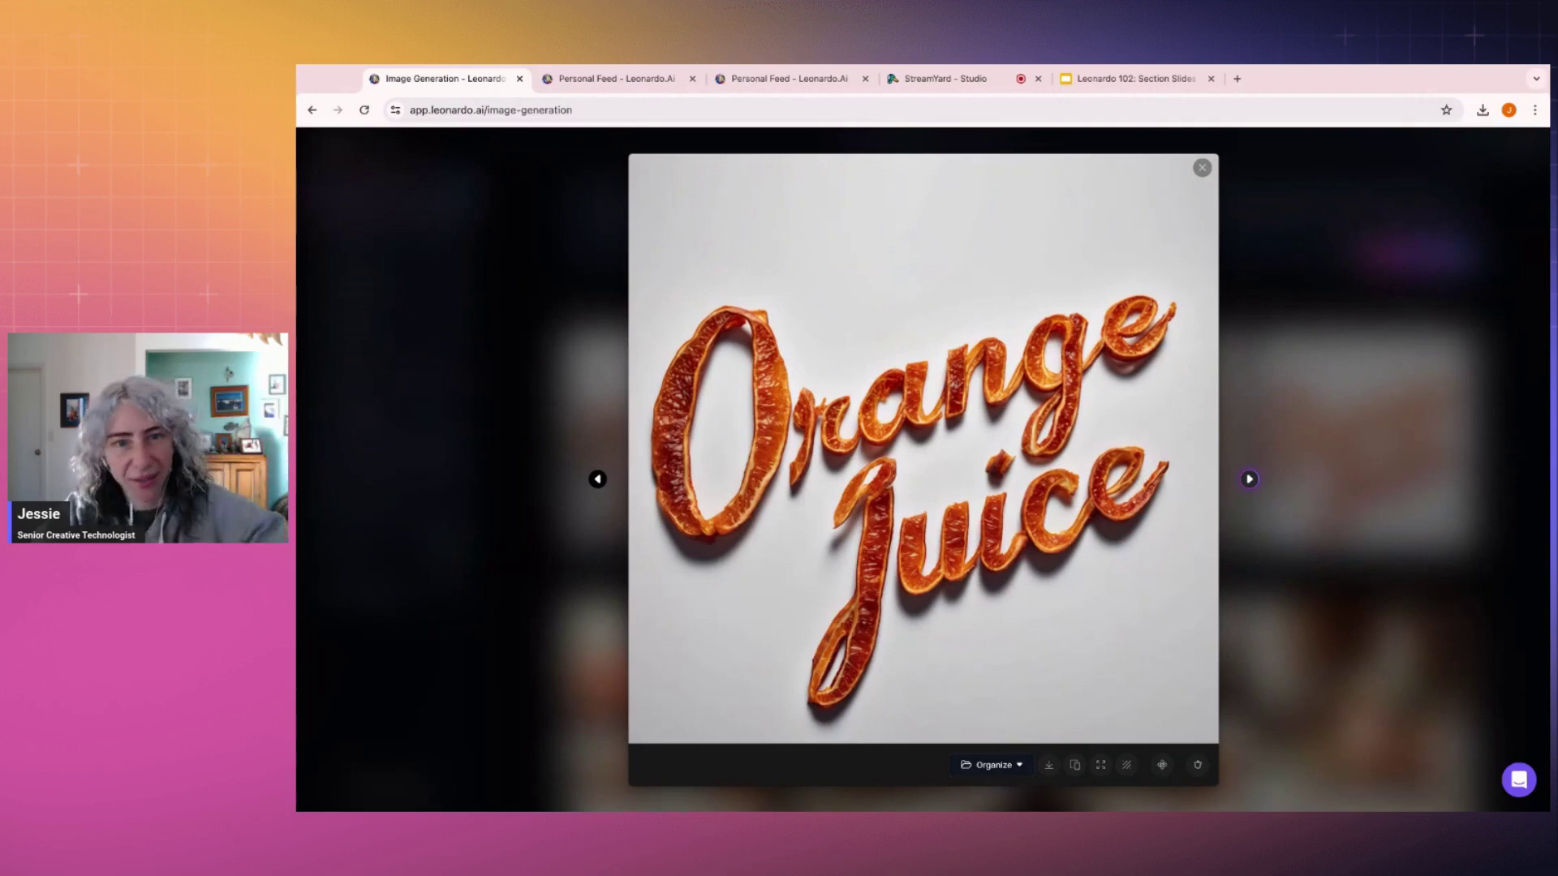
key(Right)
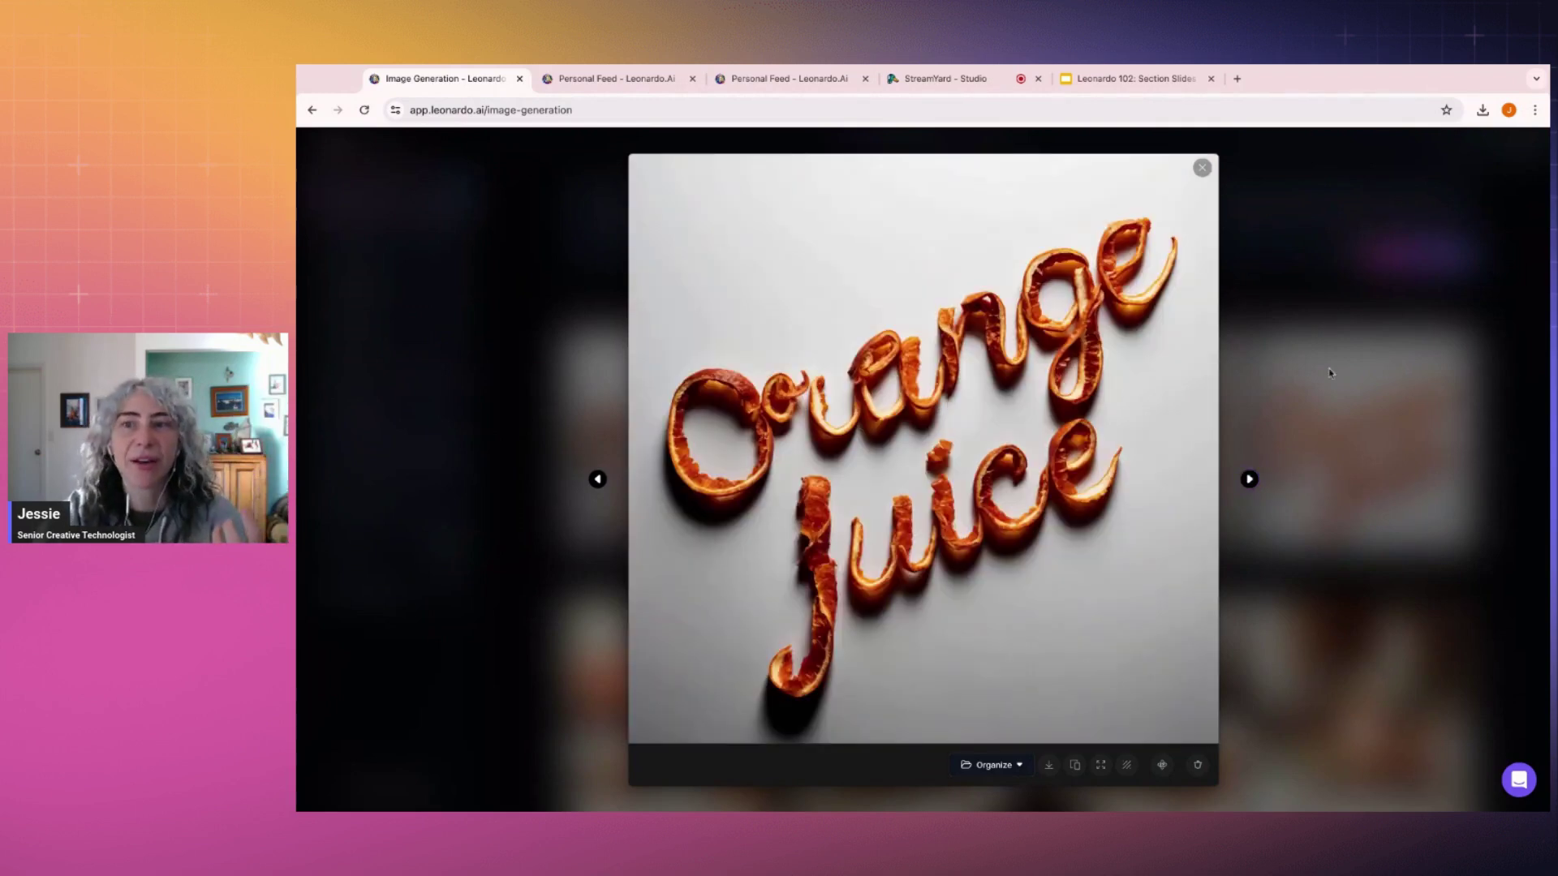
key(Escape)
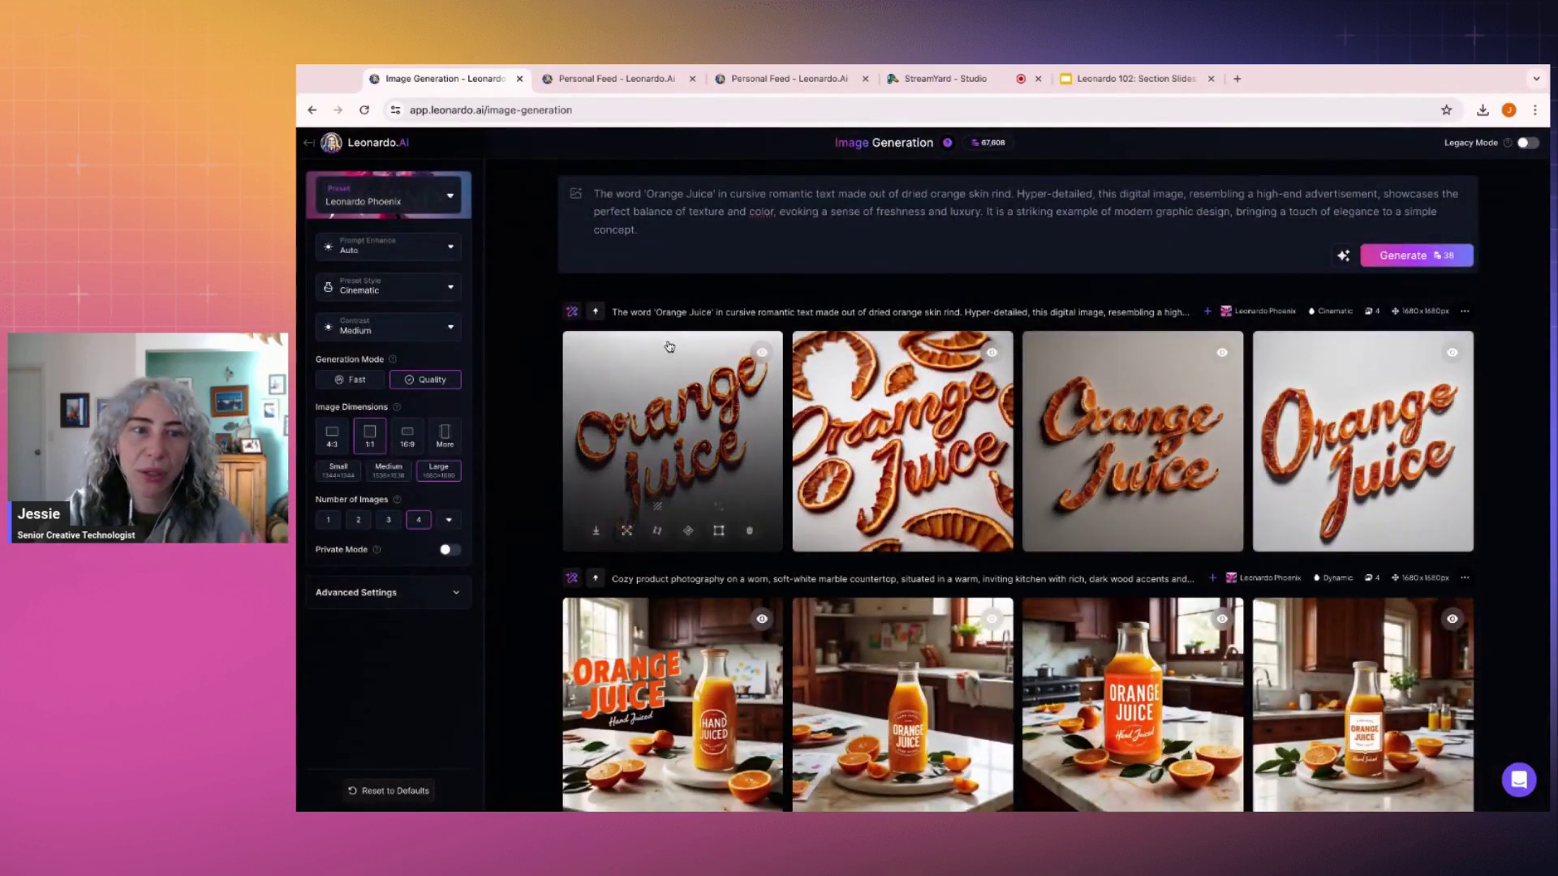
scroll(836, 405, down, 2)
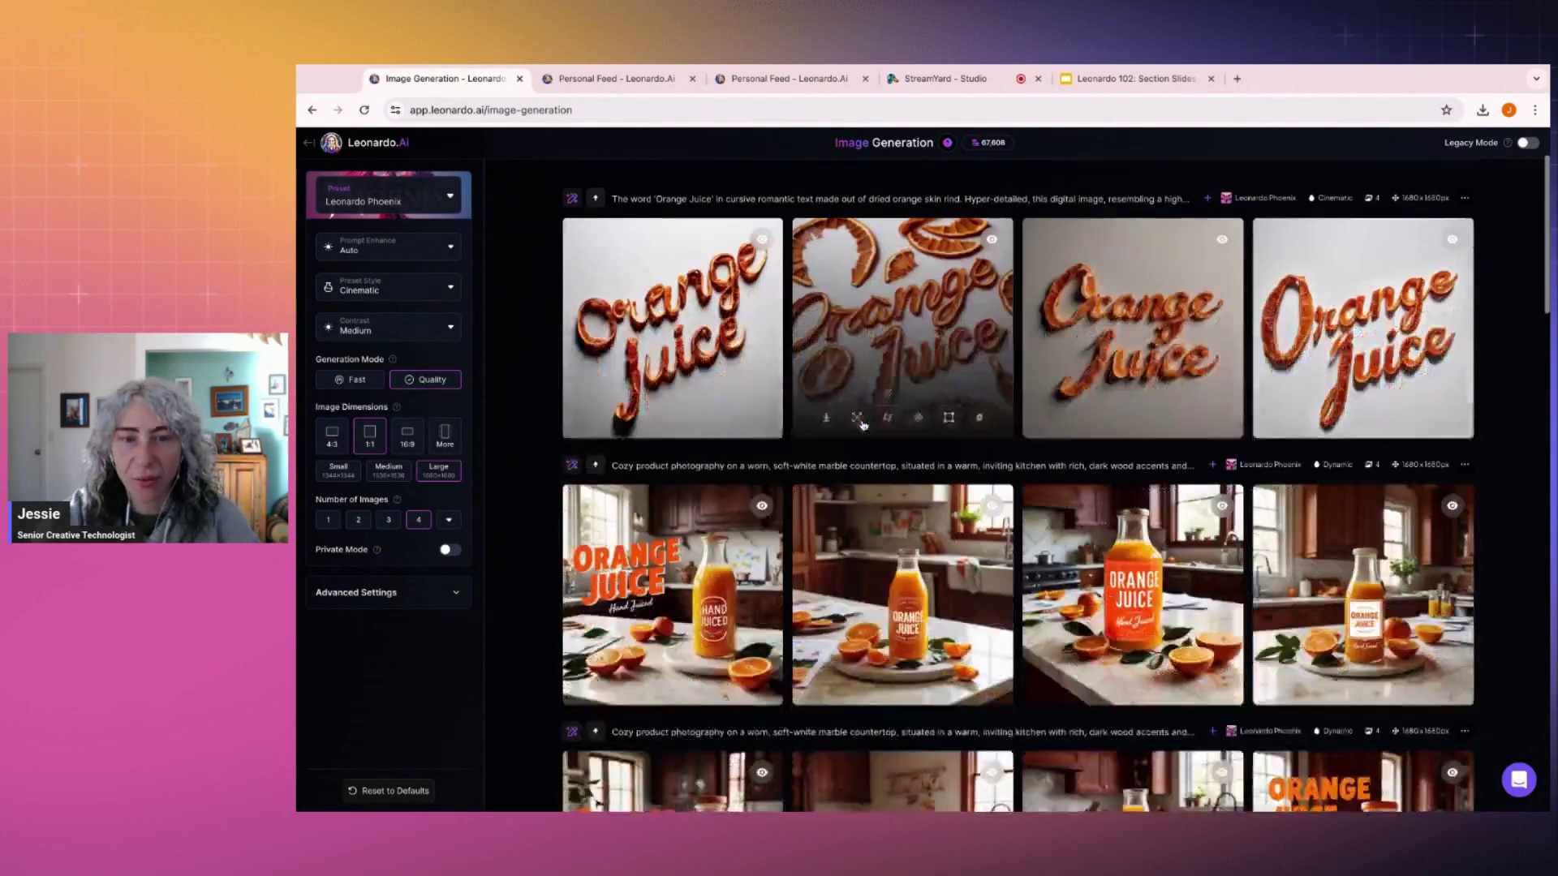